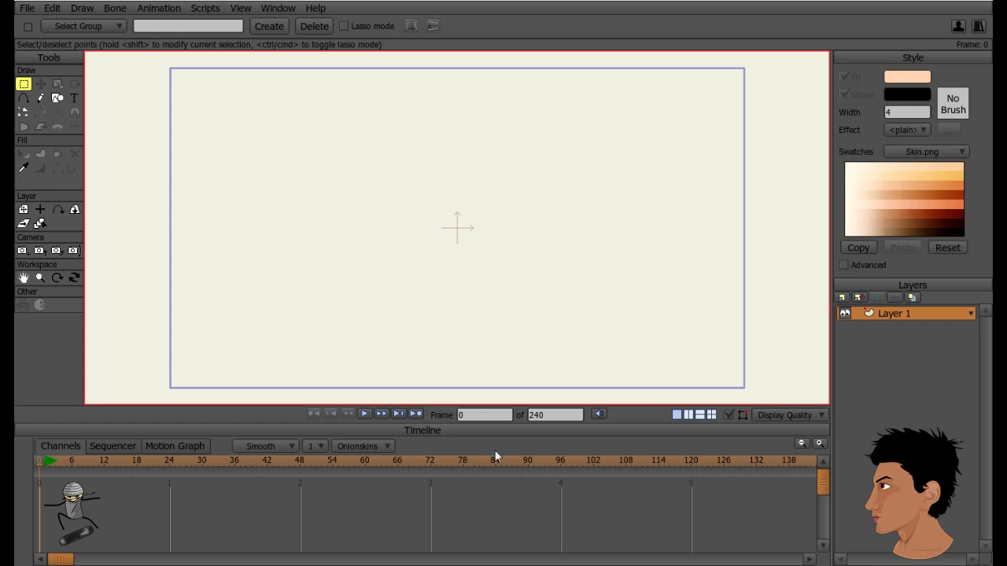
- Reduce the timeline's height to give the canvas more room
{"action": "left_click", "coordinate": [57, 98]}
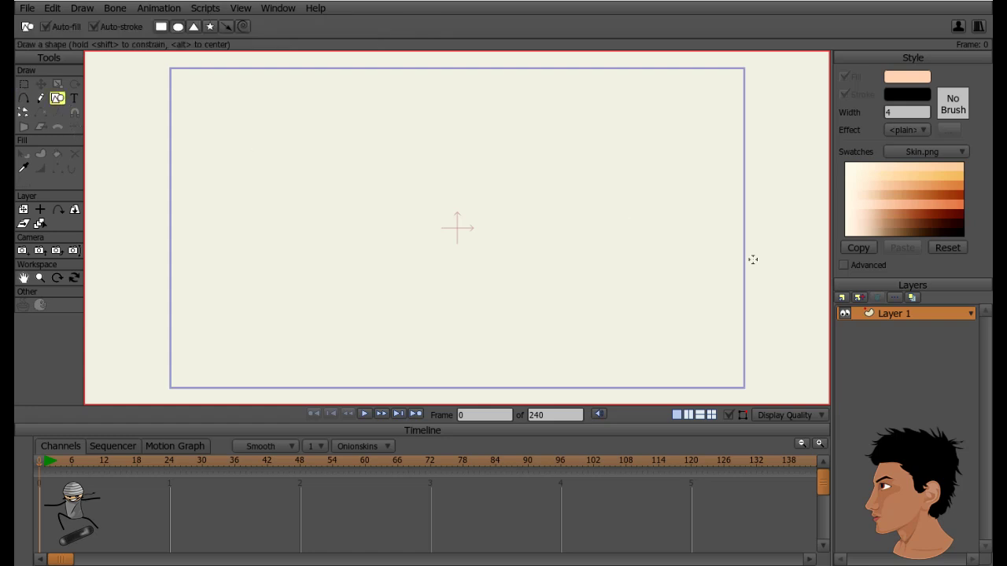
{"action": "left_click", "coordinate": [842, 297]}
{"action": "left_click", "coordinate": [913, 313]}
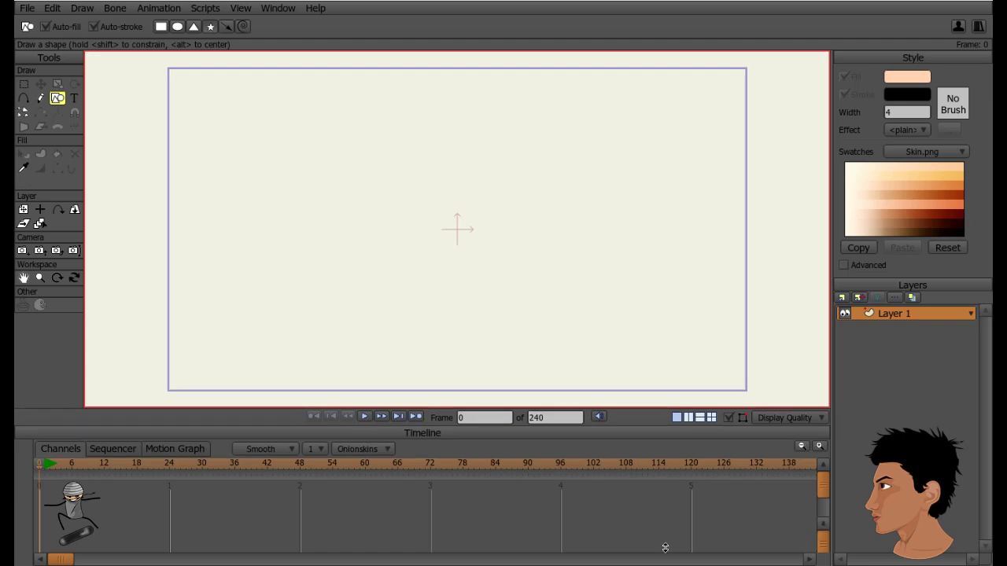
{"action": "left_click_drag", "start_coordinate": [665, 433], "coordinate": [665, 494]}
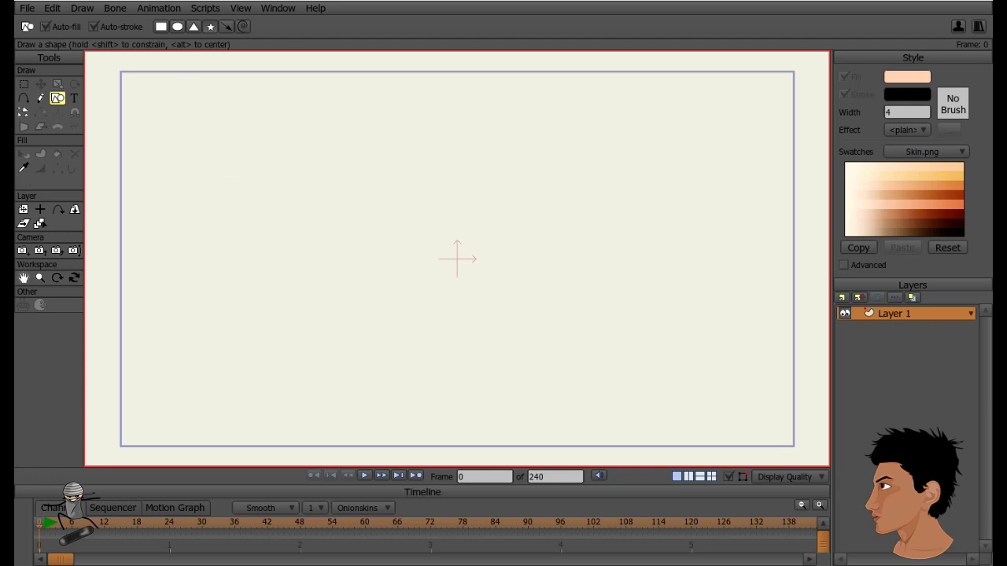
- Create an eight-pointed star on the current layer with the Star script
{"action": "left_click", "coordinate": [203, 10]}
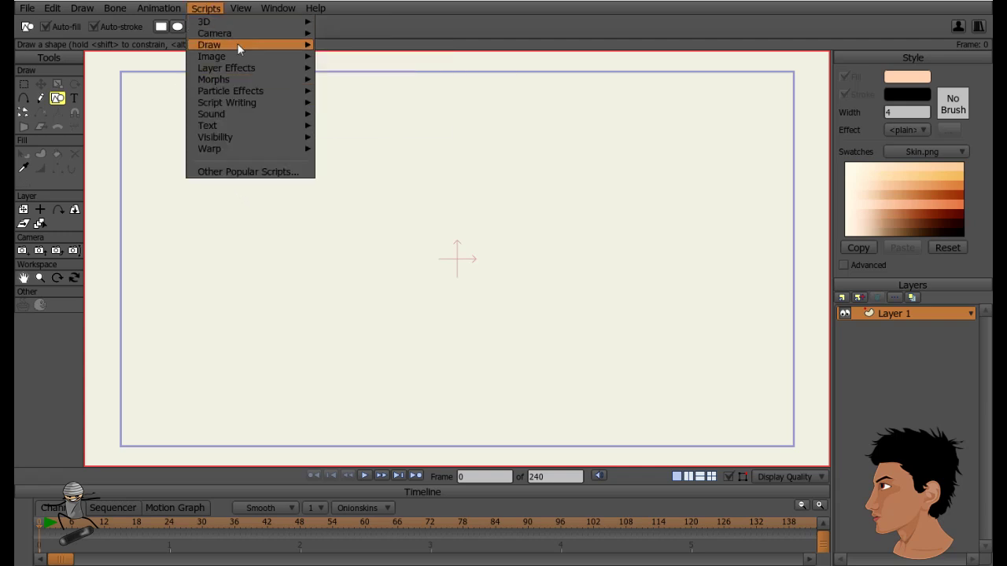
{"action": "mouse_move", "coordinate": [240, 47]}
{"action": "left_click", "coordinate": [364, 103]}
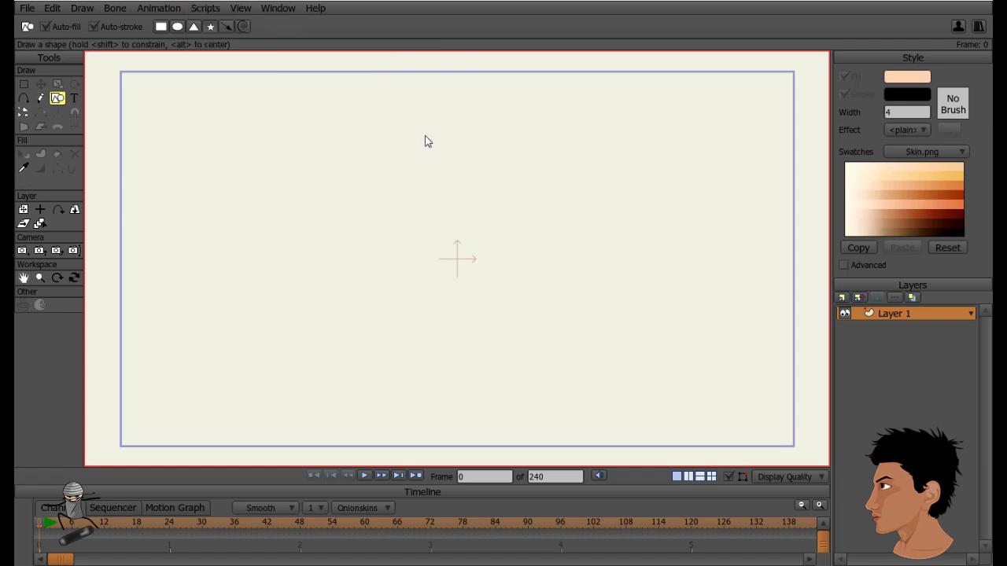
{"action": "left_click_drag", "start_coordinate": [542, 174], "coordinate": [692, 104]}
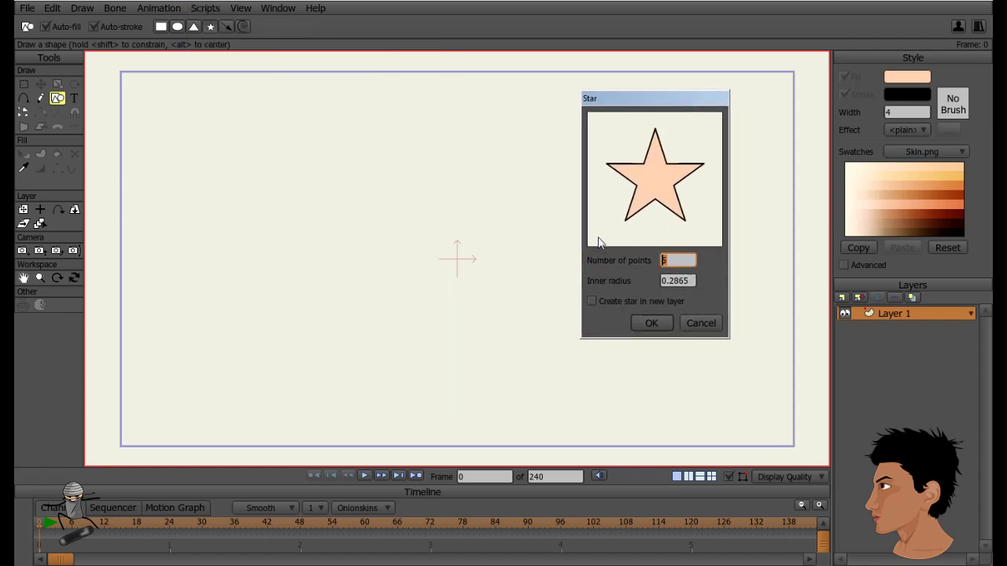
{"action": "type", "text": "8"}
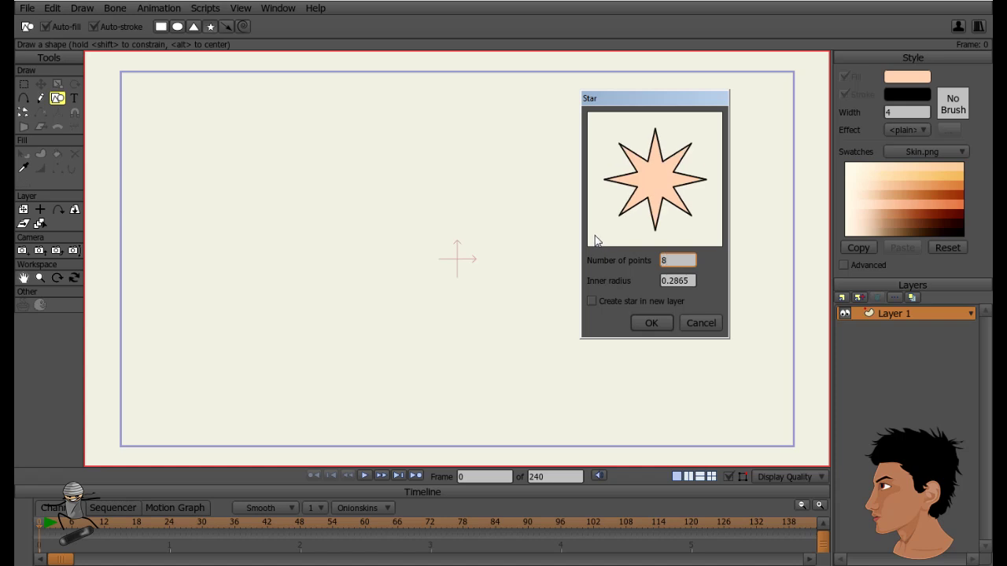
{"action": "left_click", "coordinate": [651, 321]}
- Scale the star up uniformly so that it fills most of the frame's height
{"action": "key", "text": "s"}
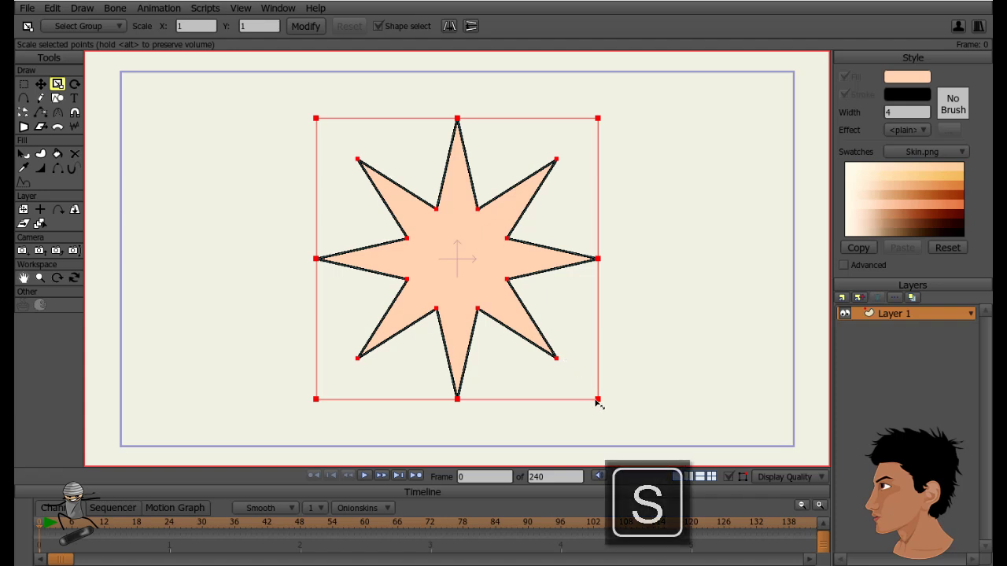
{"action": "left_click_drag", "start_coordinate": [595, 399], "coordinate": [623, 424]}
{"action": "key", "text": "t"}
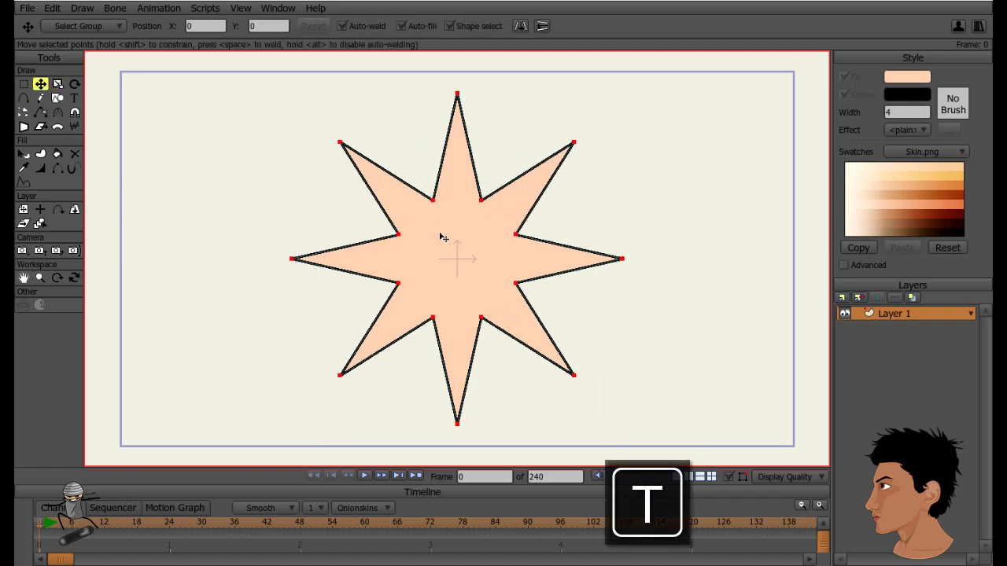
{"action": "left_click", "coordinate": [201, 9]}
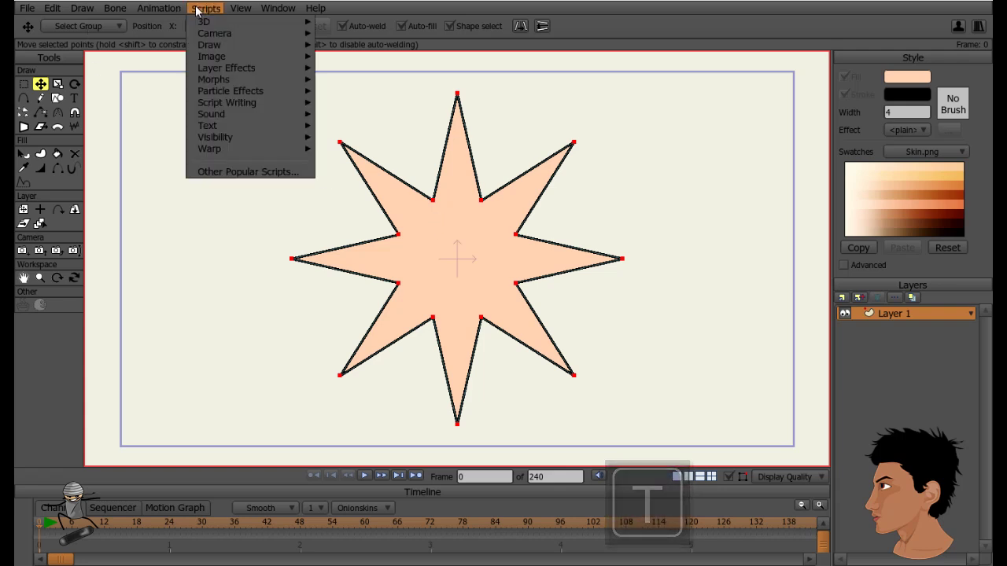
{"action": "mouse_move", "coordinate": [298, 46]}
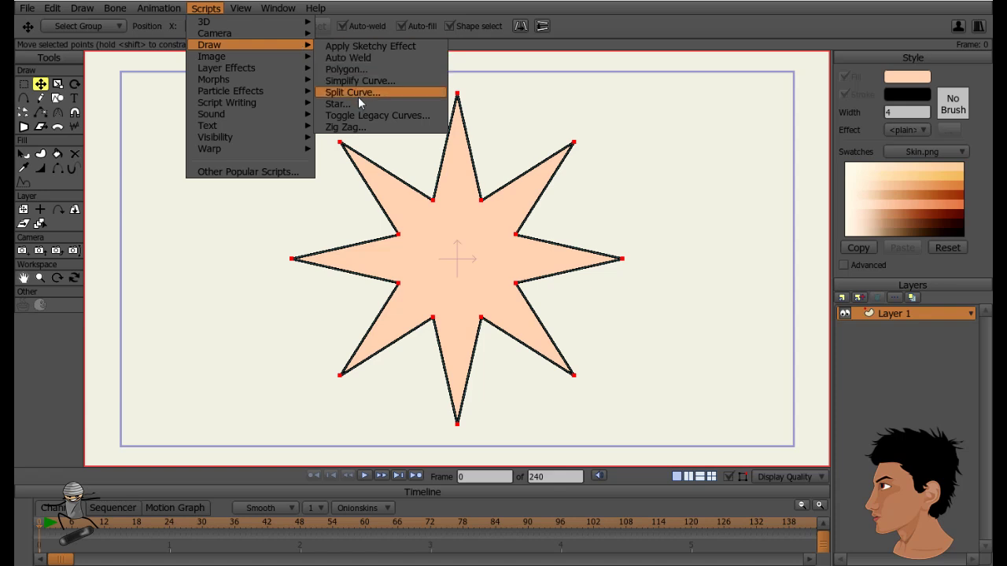
{"action": "left_click", "coordinate": [767, 226]}
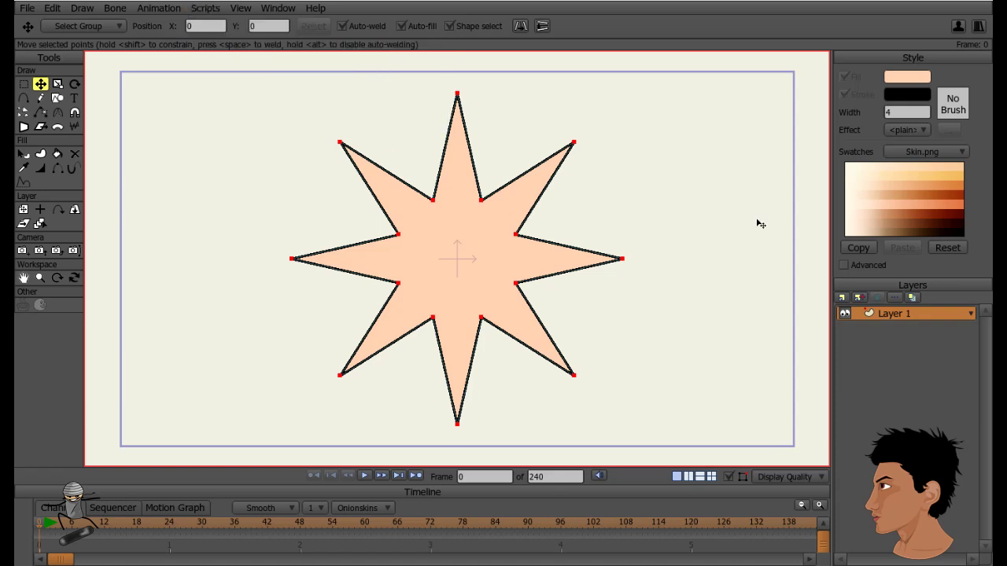
{"action": "left_click", "coordinate": [757, 223]}
{"action": "key", "text": "ctrl+a"}
- Open the star layer's settings and rename the layer as Estrella
{"action": "double_click", "coordinate": [891, 315]}
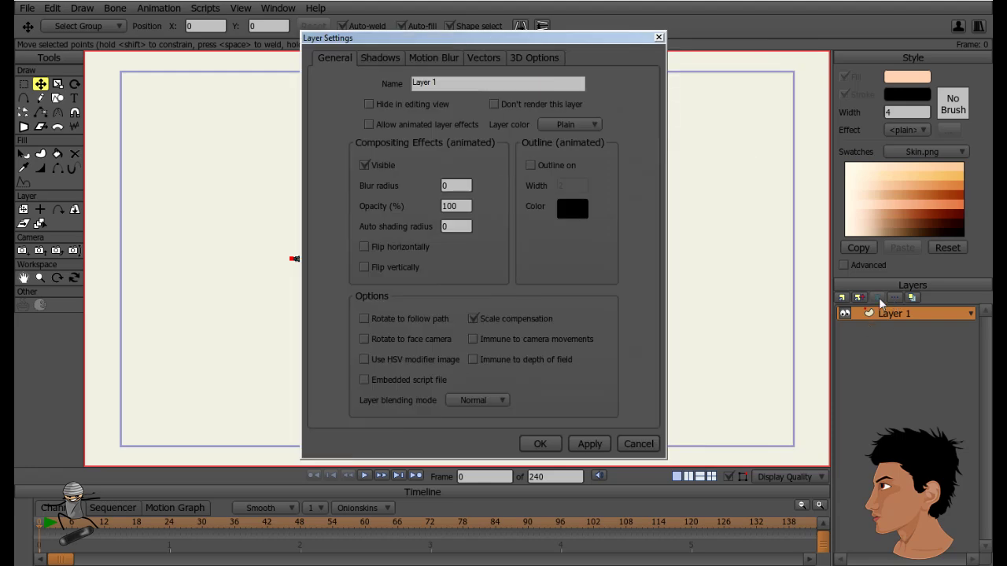
{"action": "left_click_drag", "start_coordinate": [464, 37], "coordinate": [717, 21]}
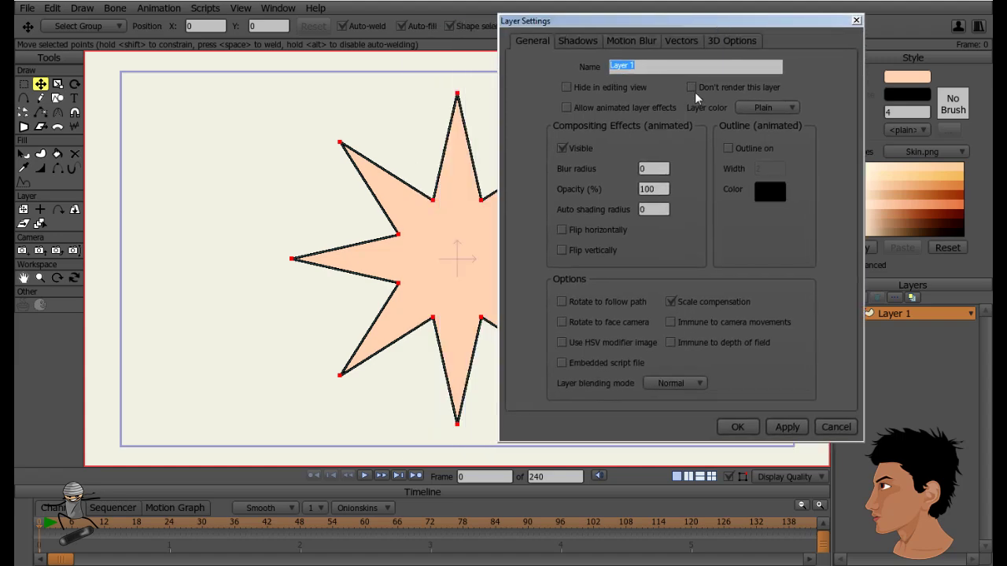
{"action": "type", "text": "Estrella"}
{"action": "left_click_drag", "start_coordinate": [643, 22], "coordinate": [666, 47]}
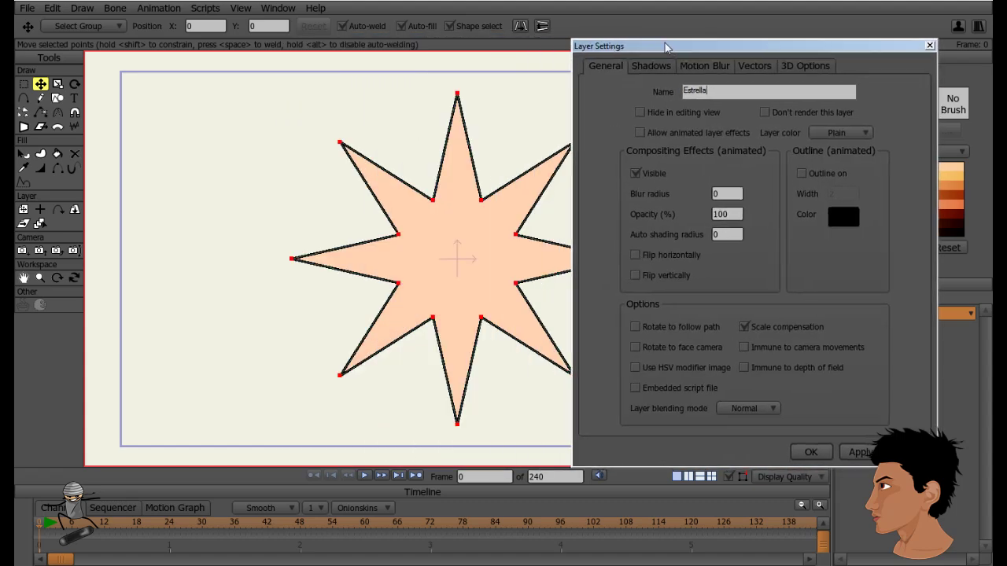
{"action": "left_click", "coordinate": [722, 94]}
- Apply Hide in editing view to the star layer and turn the option back off
{"action": "left_click", "coordinate": [639, 113]}
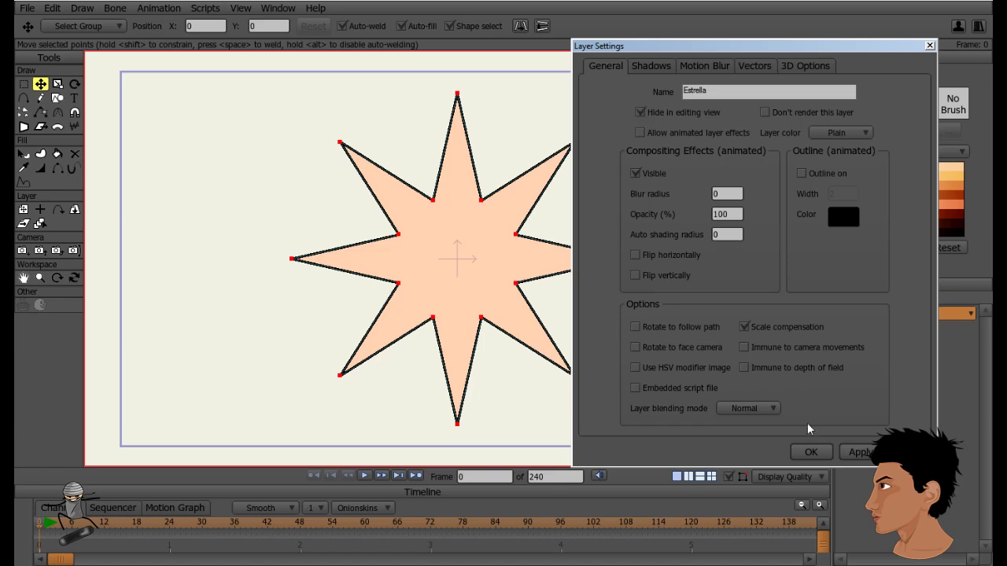
{"action": "left_click", "coordinate": [858, 452]}
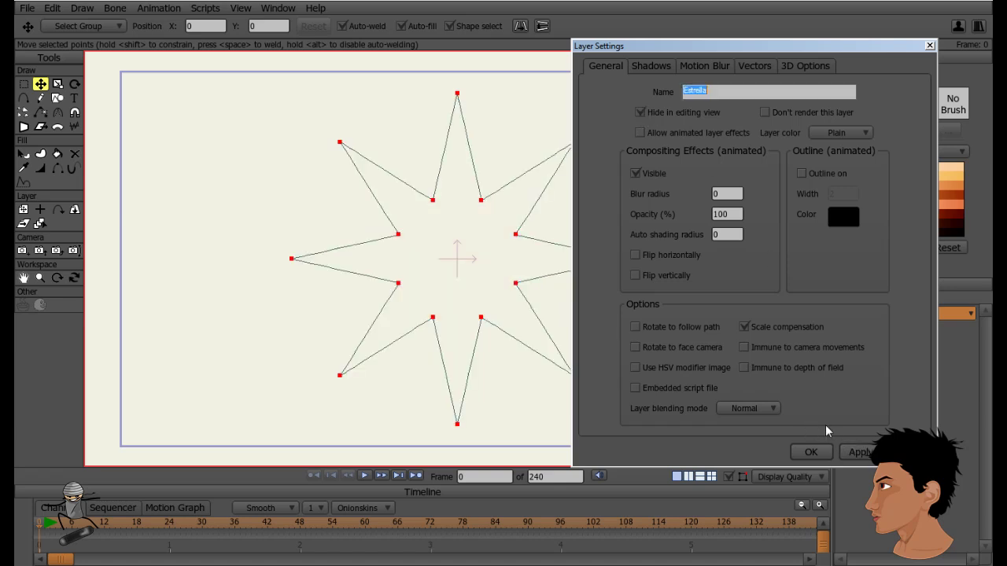
{"action": "left_click", "coordinate": [644, 113]}
{"action": "left_click", "coordinate": [857, 452]}
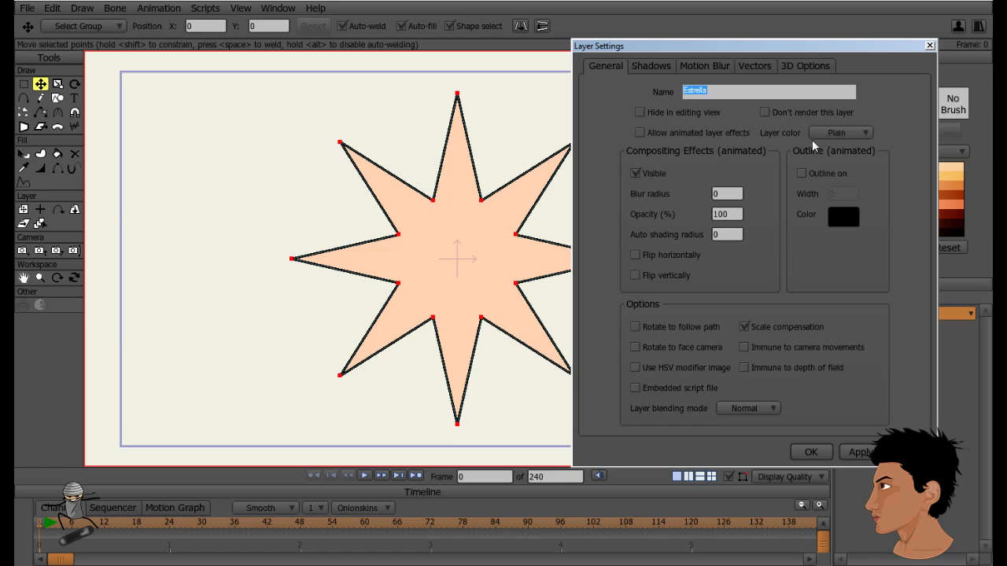
{"action": "left_click", "coordinate": [865, 134]}
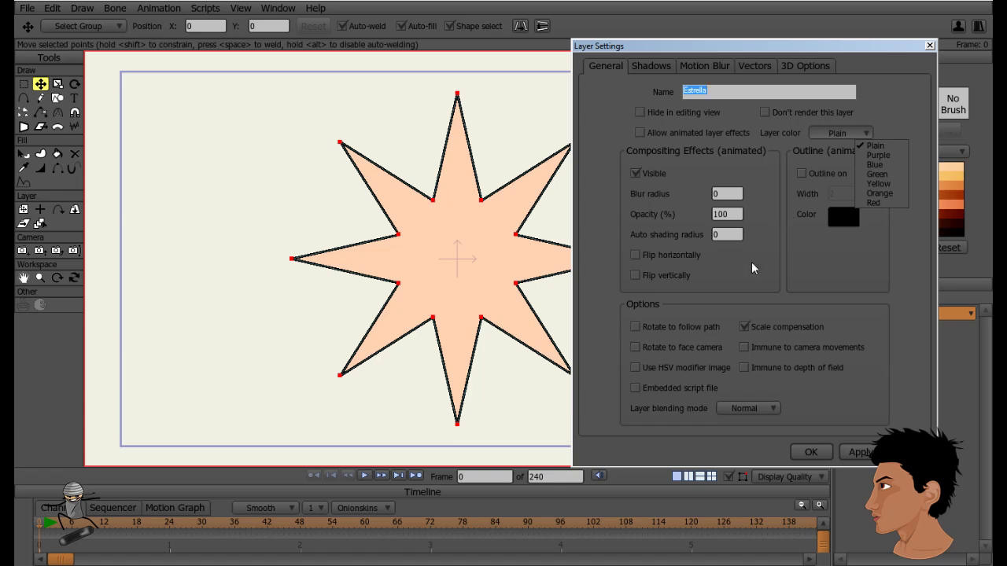
{"action": "left_click", "coordinate": [782, 273]}
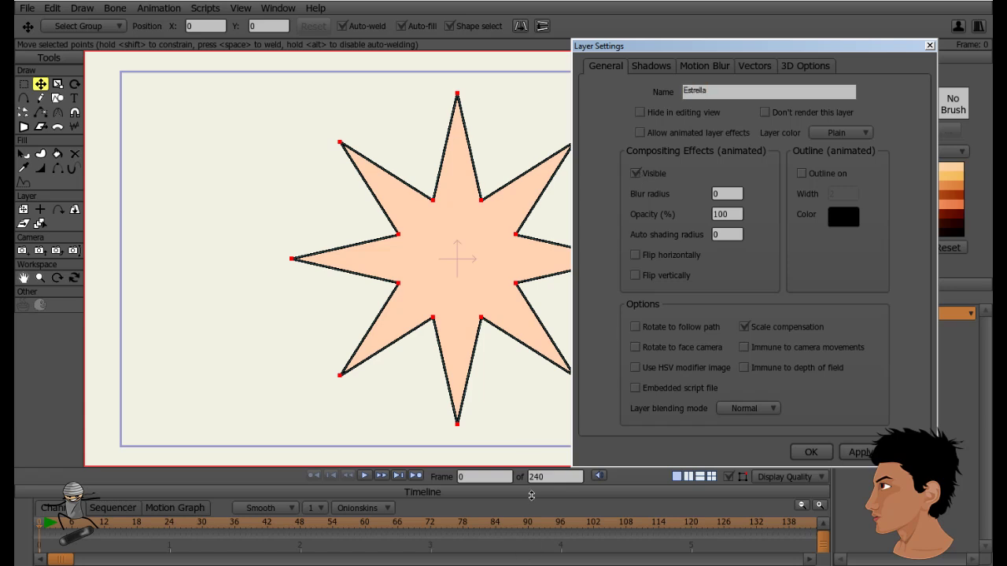
- Animate the star layer's visibility as off at frame 0 and on at frame 48, and scrub the timeline to preview it
{"action": "left_click_drag", "start_coordinate": [532, 499], "coordinate": [497, 430]}
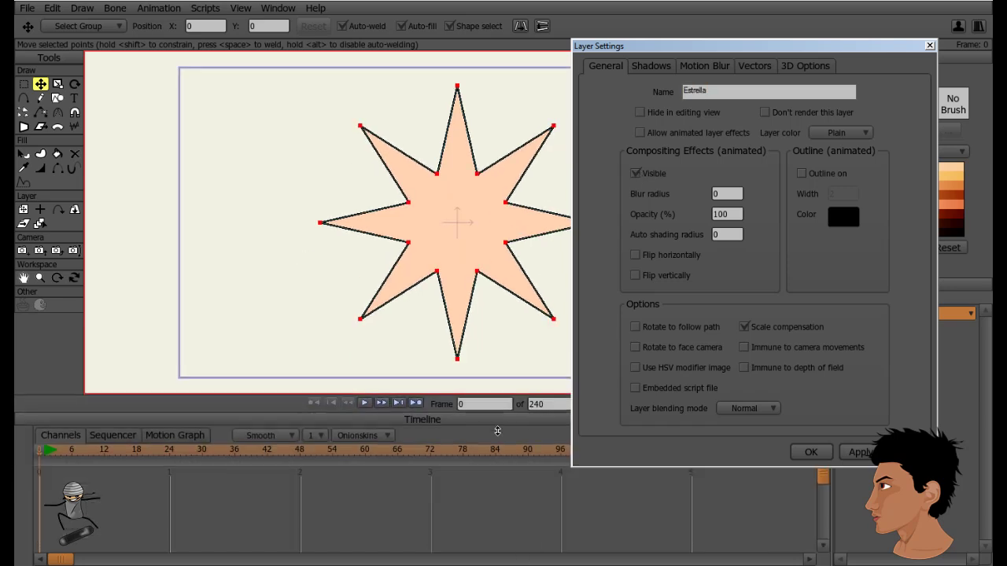
{"action": "left_click", "coordinate": [635, 173]}
{"action": "left_click", "coordinate": [859, 455]}
{"action": "left_click", "coordinate": [300, 451]}
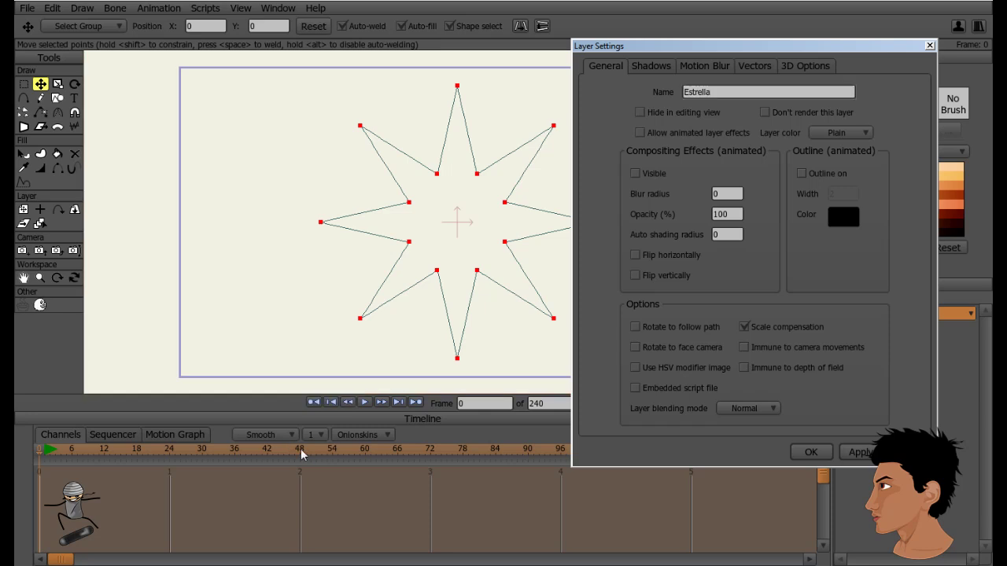
{"action": "left_click", "coordinate": [651, 175]}
{"action": "left_click", "coordinate": [845, 450]}
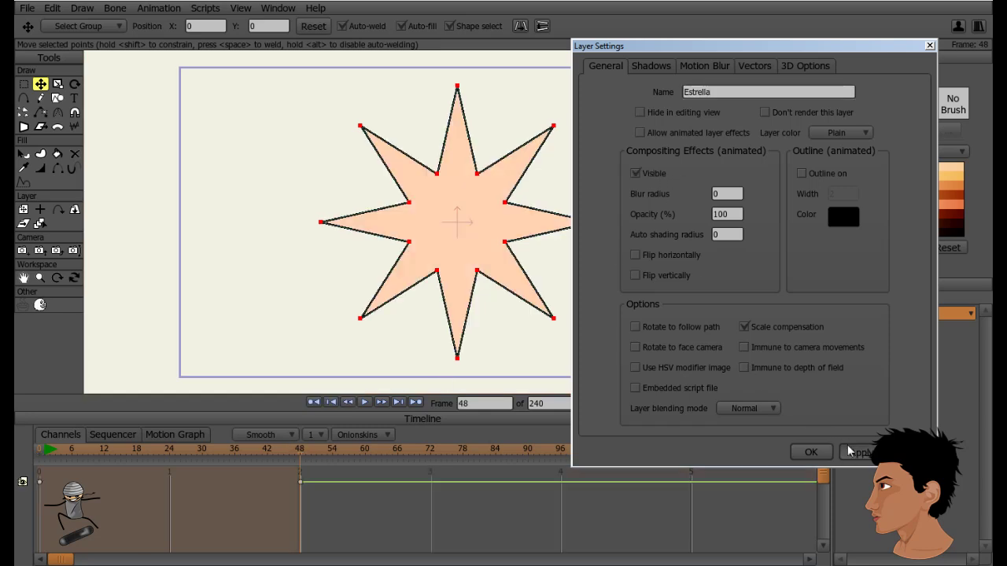
{"action": "left_click_drag", "start_coordinate": [45, 459], "coordinate": [307, 468]}
{"action": "left_click_drag", "start_coordinate": [217, 469], "coordinate": [300, 464]}
- Undo the visibility change at frame 48 and make the star layer visible again at frame 0
{"action": "key", "text": "ctrl+z"}
{"action": "left_click", "coordinate": [36, 455]}
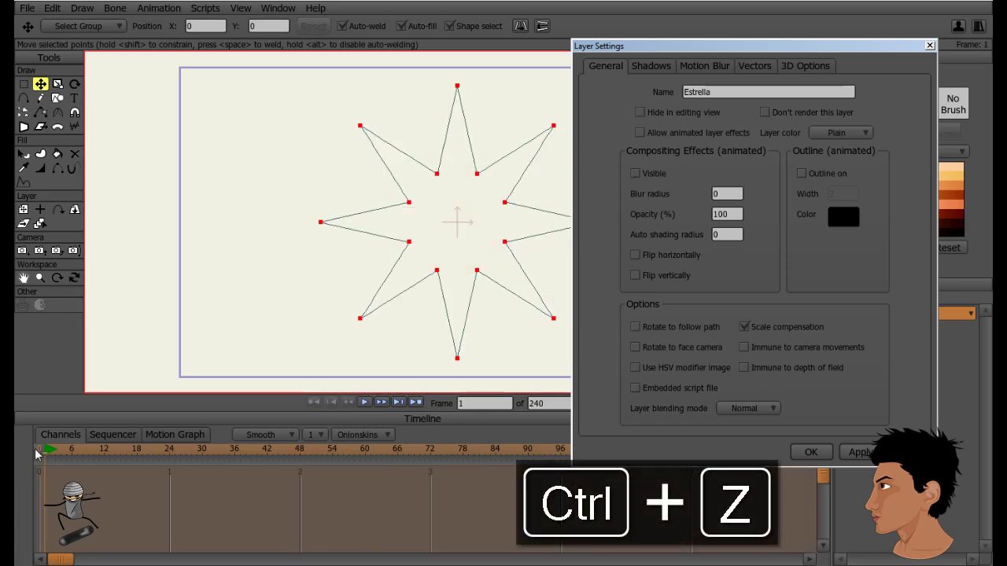
{"action": "left_click", "coordinate": [635, 173]}
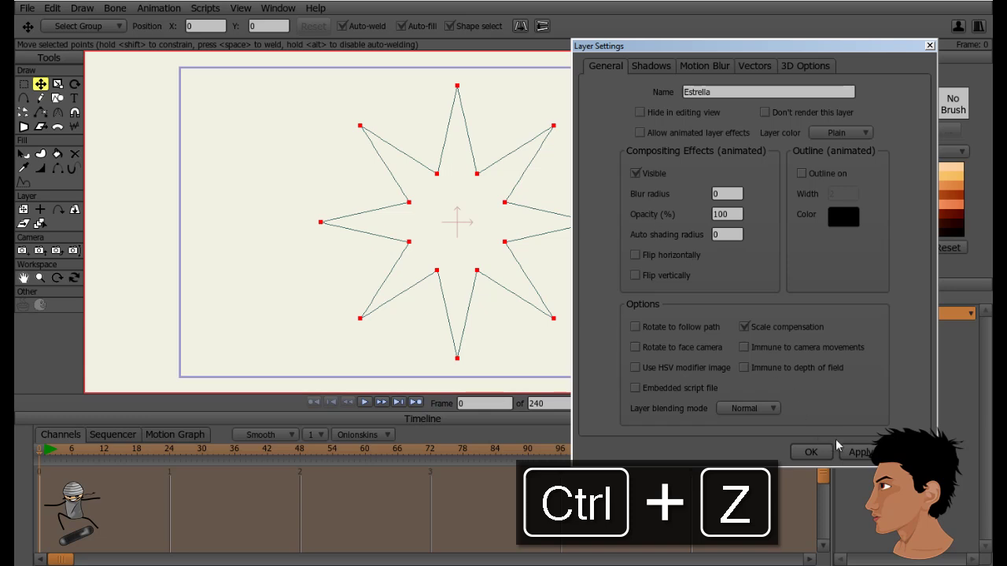
{"action": "left_click", "coordinate": [855, 452]}
- Apply a blur radius of 16 to the star layer
{"action": "left_click", "coordinate": [725, 194]}
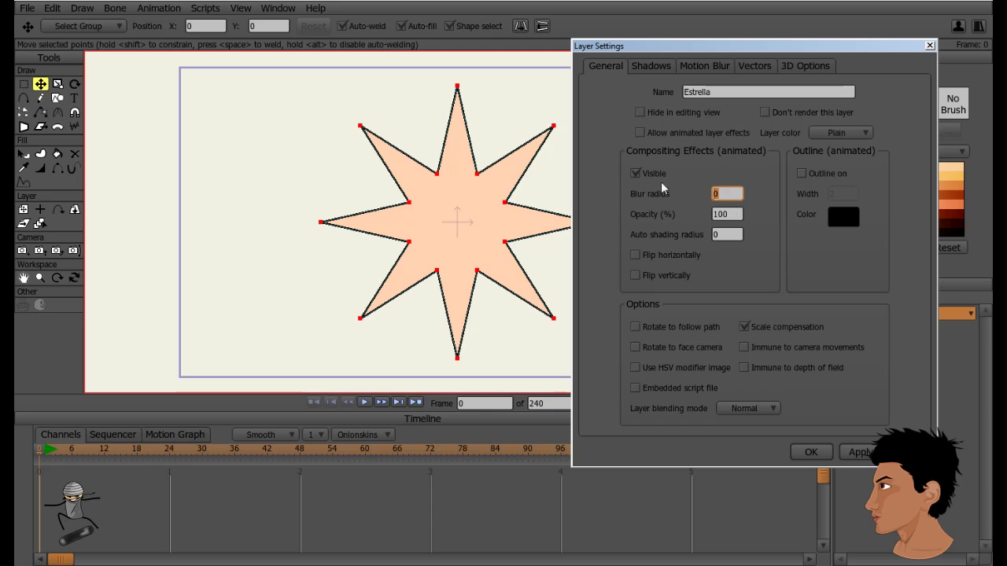
{"action": "type", "text": "16"}
{"action": "left_click", "coordinate": [859, 455]}
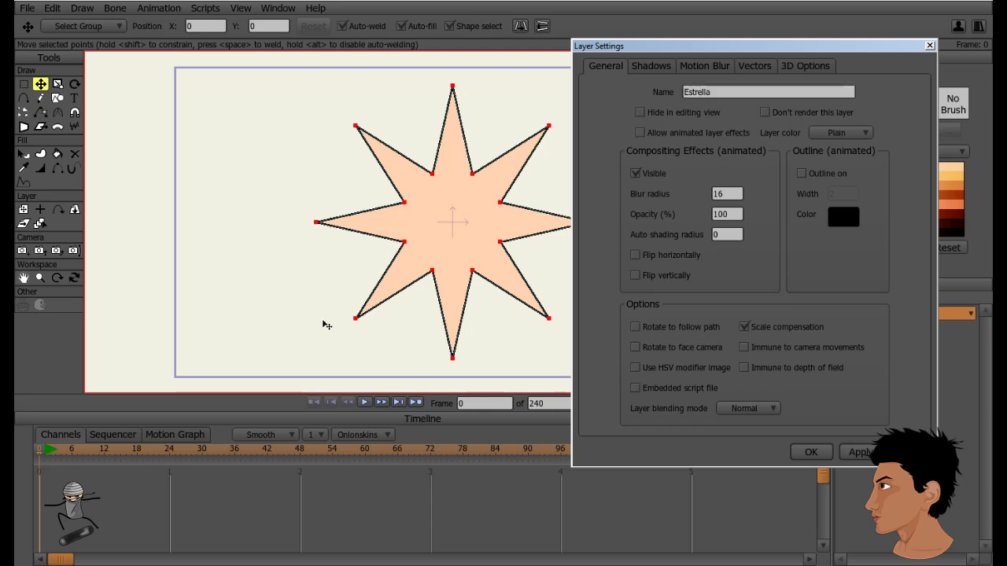
- Render the current frame to examine the star's blur effect, and close the preview
{"action": "key", "text": "ctrl+r"}
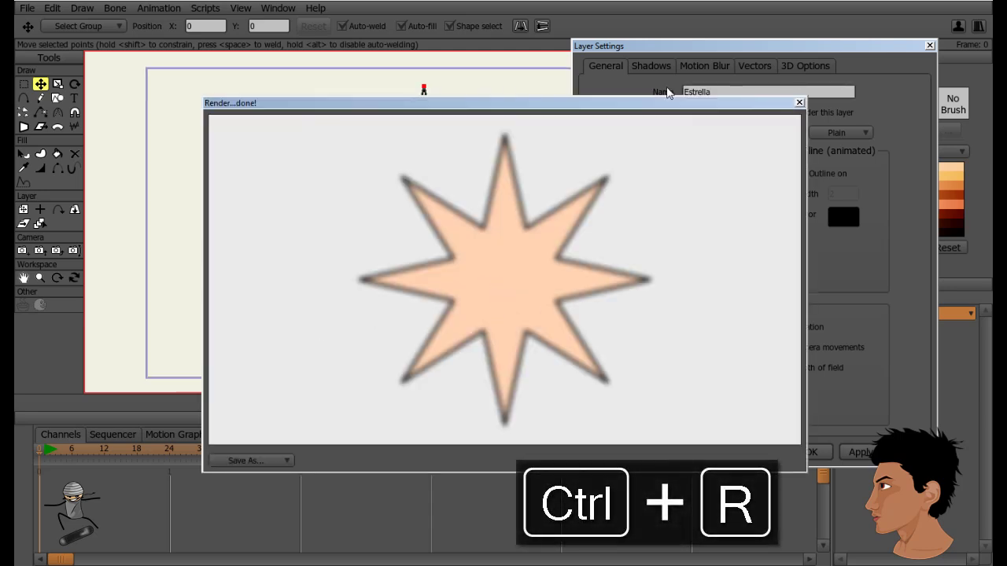
{"action": "left_click_drag", "start_coordinate": [652, 105], "coordinate": [914, 184]}
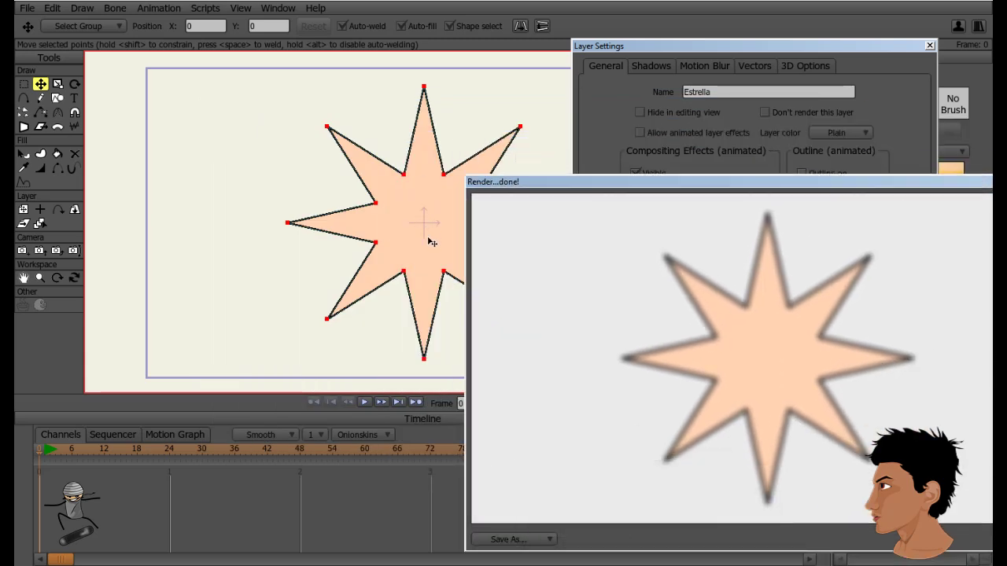
{"action": "left_click_drag", "start_coordinate": [645, 182], "coordinate": [398, 89]}
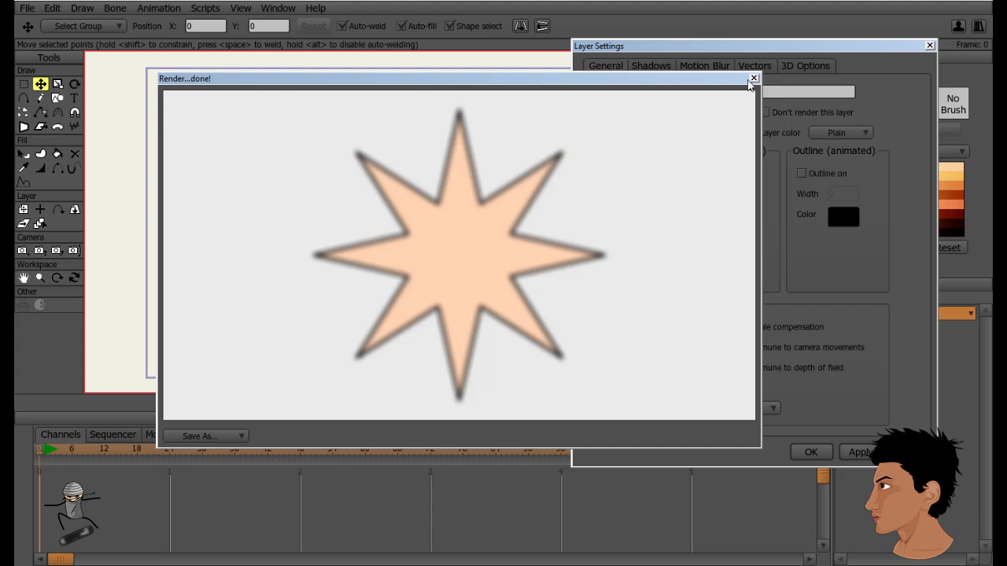
{"action": "left_click_drag", "start_coordinate": [540, 80], "coordinate": [584, 103]}
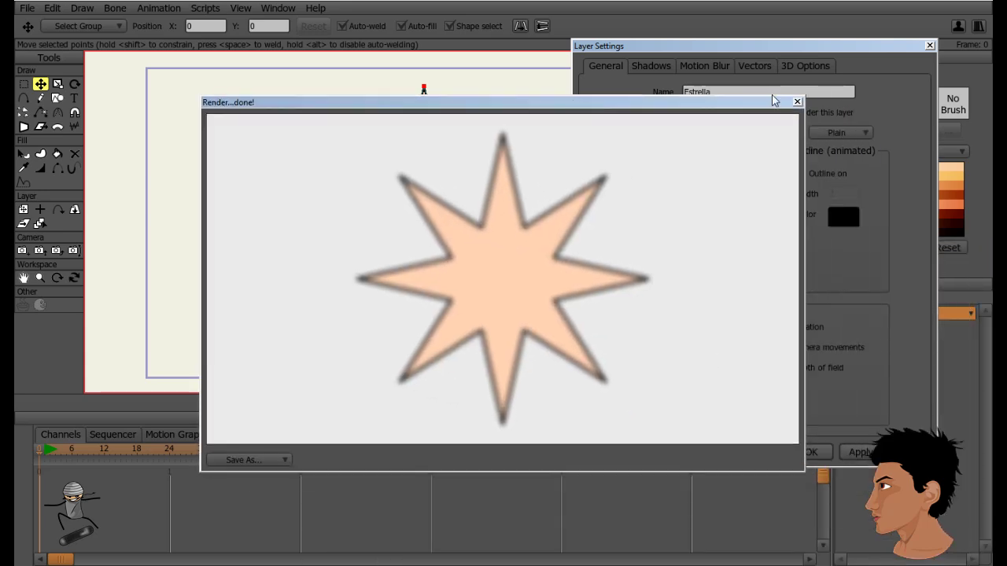
{"action": "left_click", "coordinate": [796, 100]}
- Reset the star layer's blur radius to 0
{"action": "left_click", "coordinate": [735, 194]}
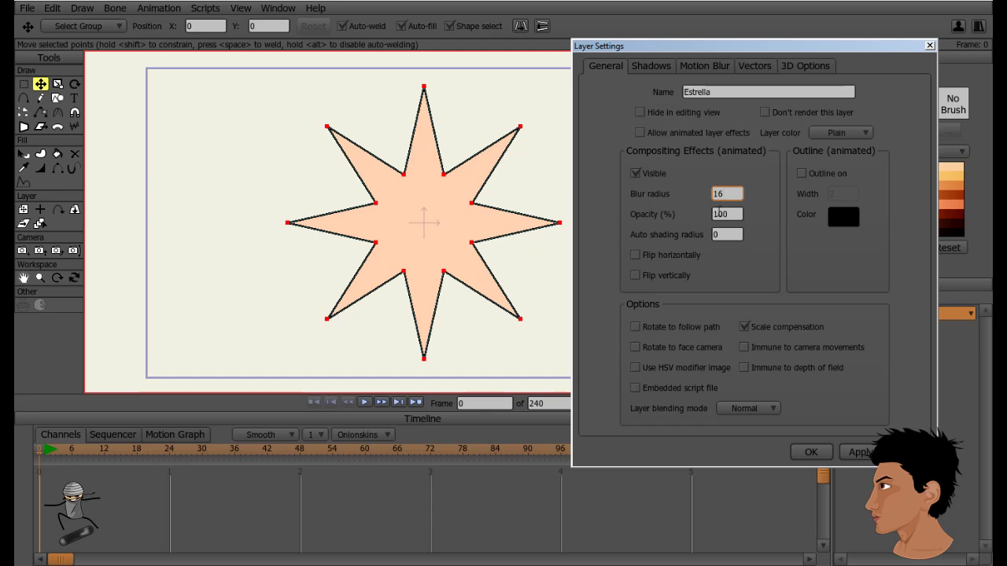
{"action": "left_click_drag", "start_coordinate": [726, 195], "coordinate": [666, 198]}
{"action": "type", "text": "0"}
{"action": "left_click", "coordinate": [860, 452]}
- Set the star layer's opacity to 50% and render the current frame to preview it
{"action": "left_click", "coordinate": [724, 216]}
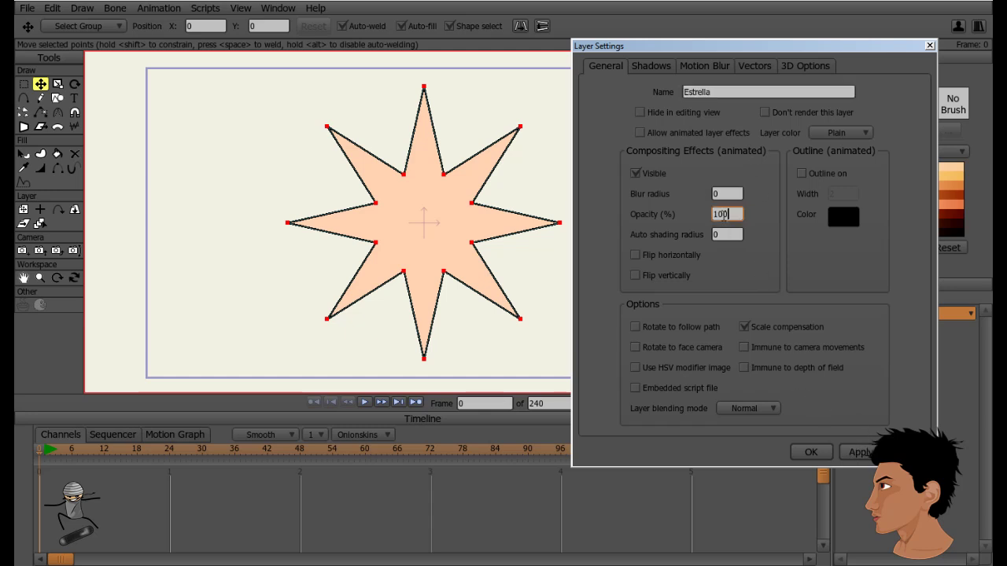
{"action": "left_click_drag", "start_coordinate": [726, 214], "coordinate": [702, 216]}
{"action": "type", "text": "50"}
{"action": "left_click", "coordinate": [853, 452]}
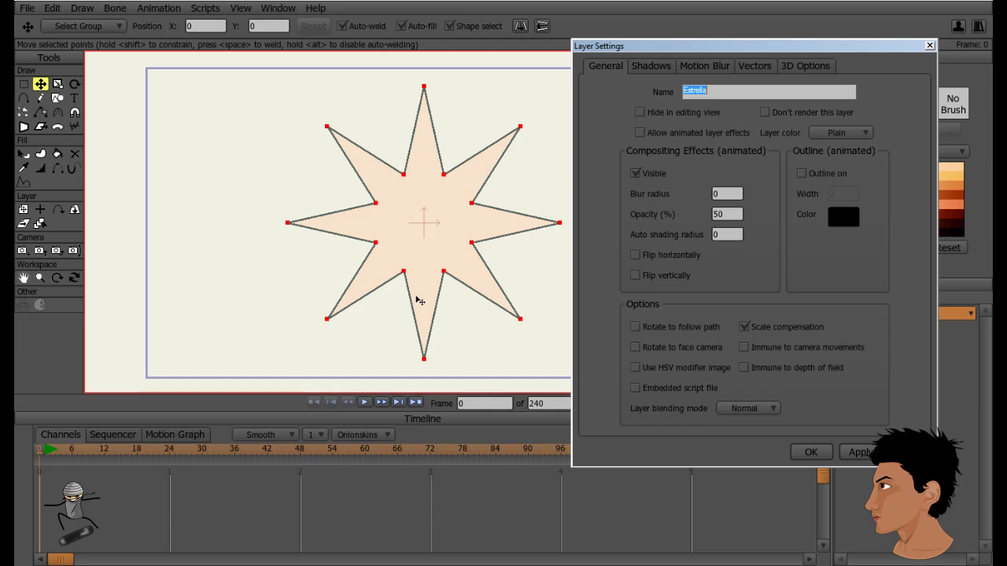
{"action": "key", "text": "ctrl+r"}
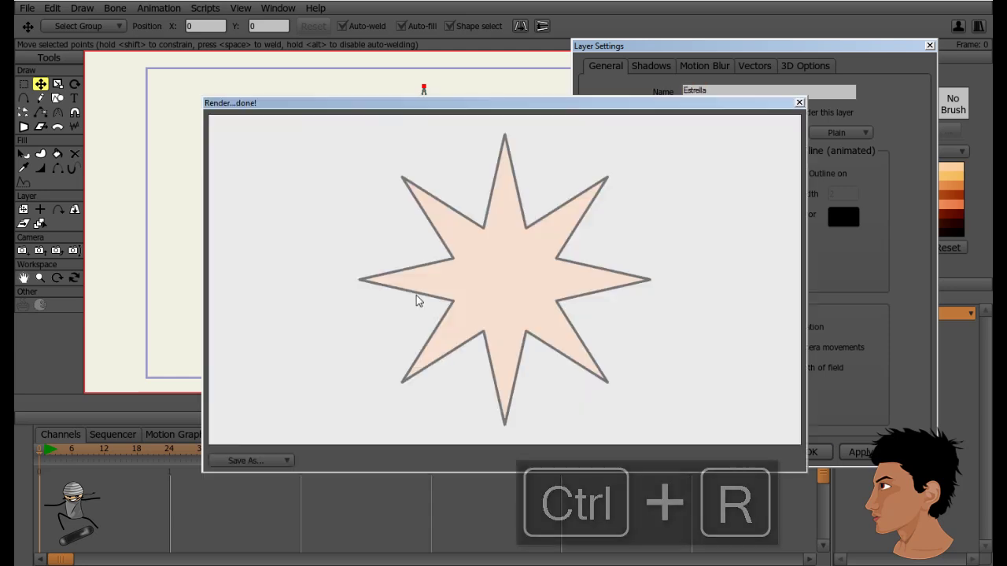
- Restore the star layer's opacity to 100%, apply an auto shading radius, and render the current frame to preview the shading
{"action": "left_click", "coordinate": [798, 103]}
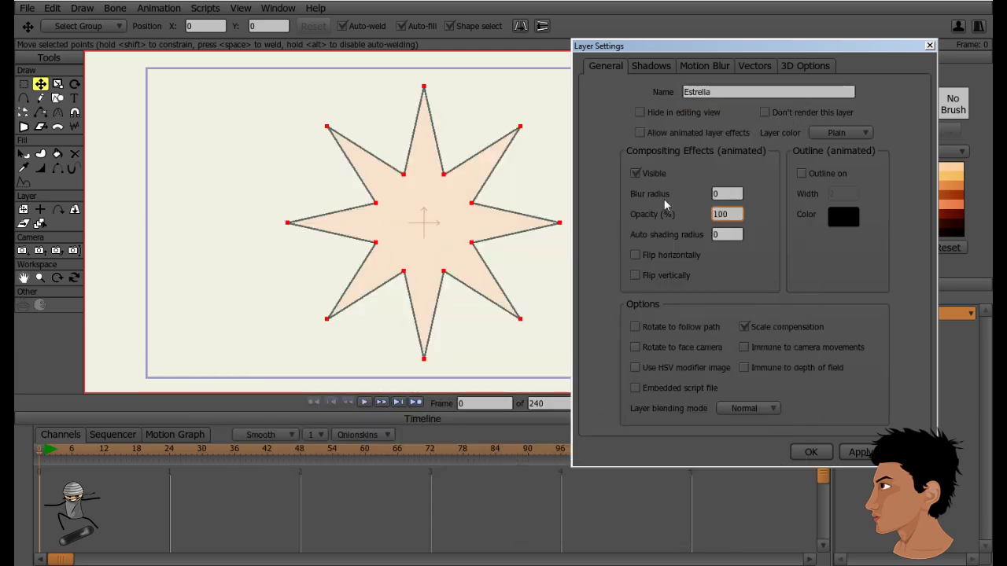
{"action": "key", "text": "Tab"}
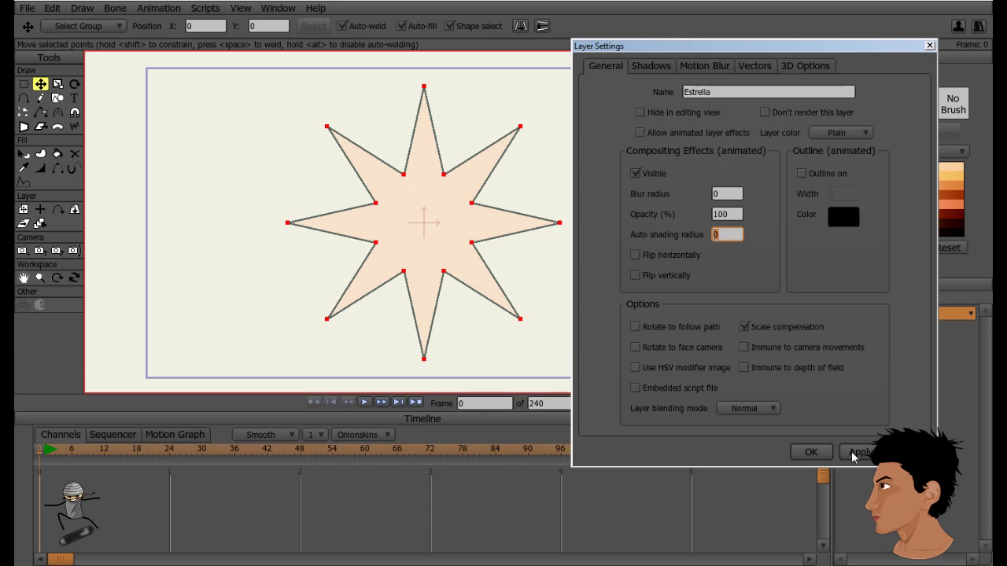
{"action": "left_click", "coordinate": [810, 453]}
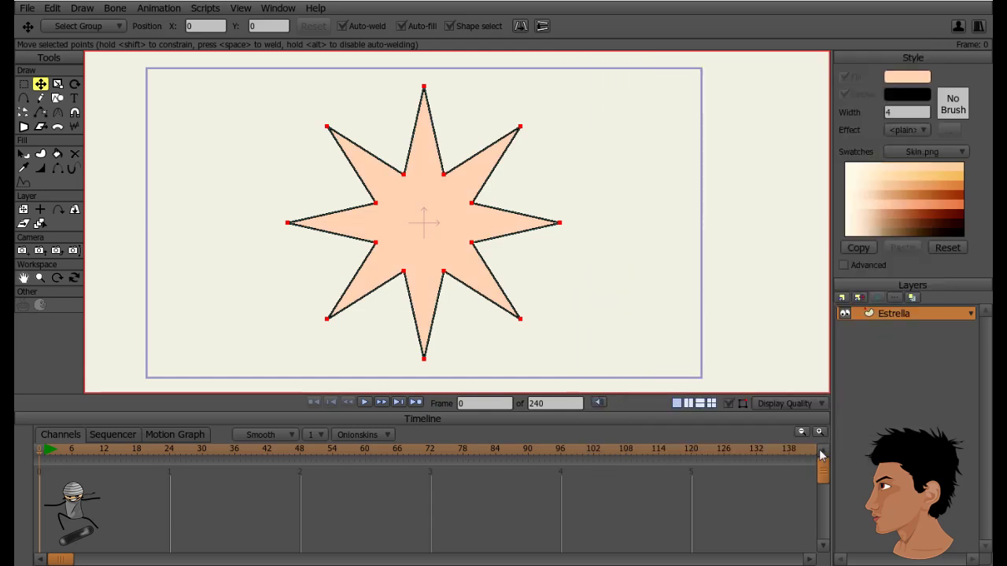
{"action": "key", "text": "ctrl+r"}
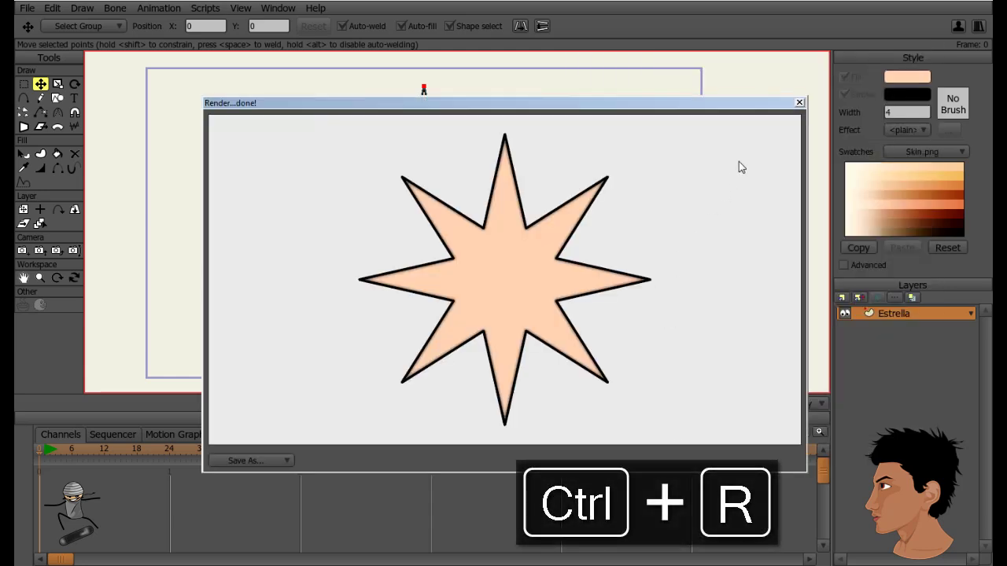
{"action": "left_click", "coordinate": [799, 102]}
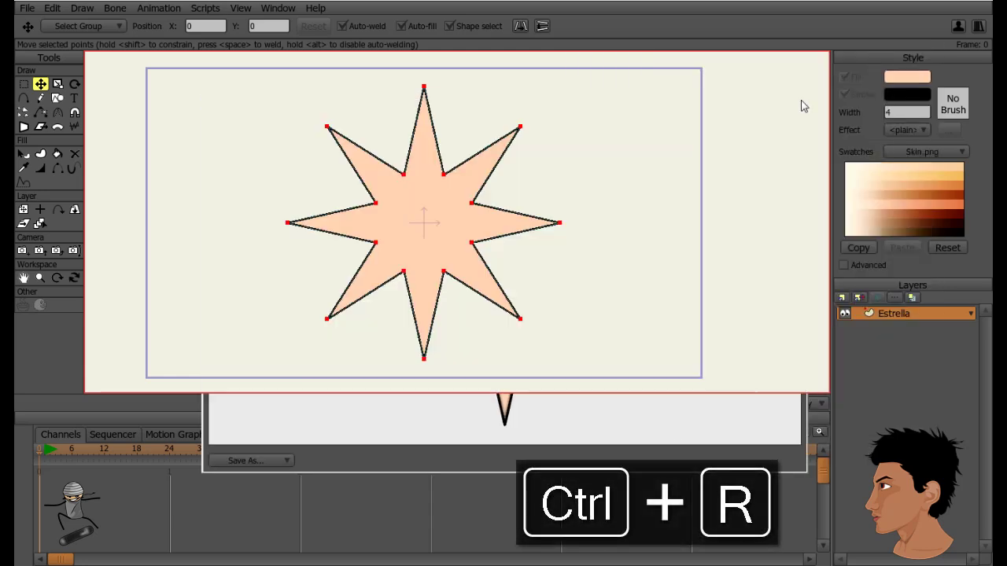
- Increase the star layer's auto shading radius to 16 and render the current frame to compare the effect
{"action": "double_click", "coordinate": [911, 317]}
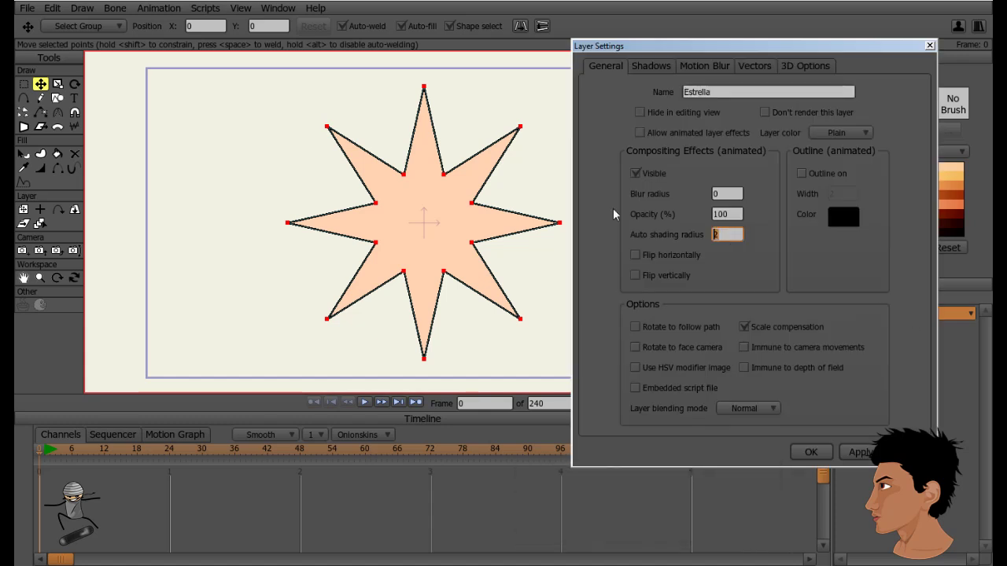
{"action": "type", "text": "16"}
{"action": "left_click", "coordinate": [860, 452]}
{"action": "key", "text": "ctrl+r"}
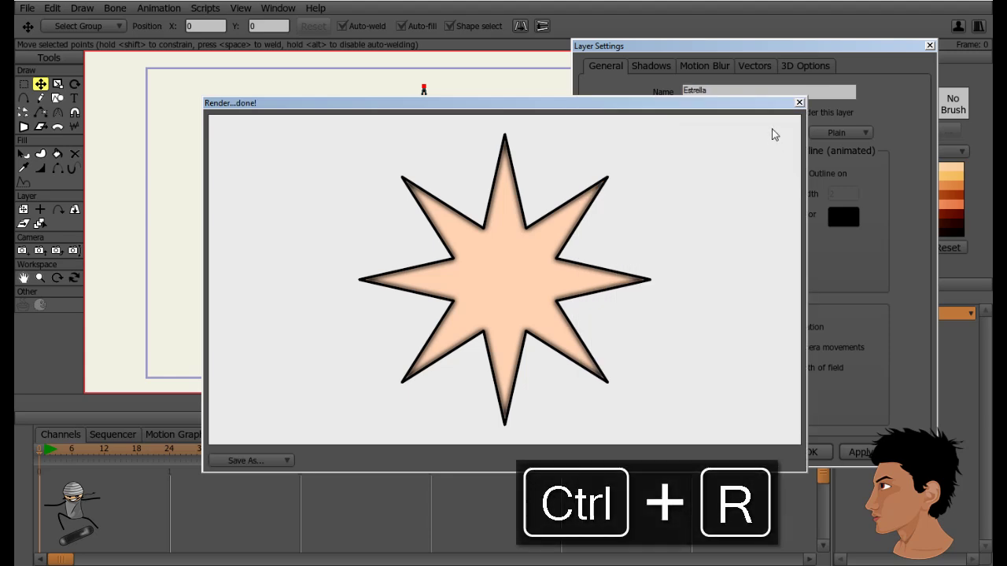
{"action": "left_click", "coordinate": [799, 103]}
- Reset the star layer's auto shading radius to 0 and apply the setting
{"action": "double_click", "coordinate": [725, 234]}
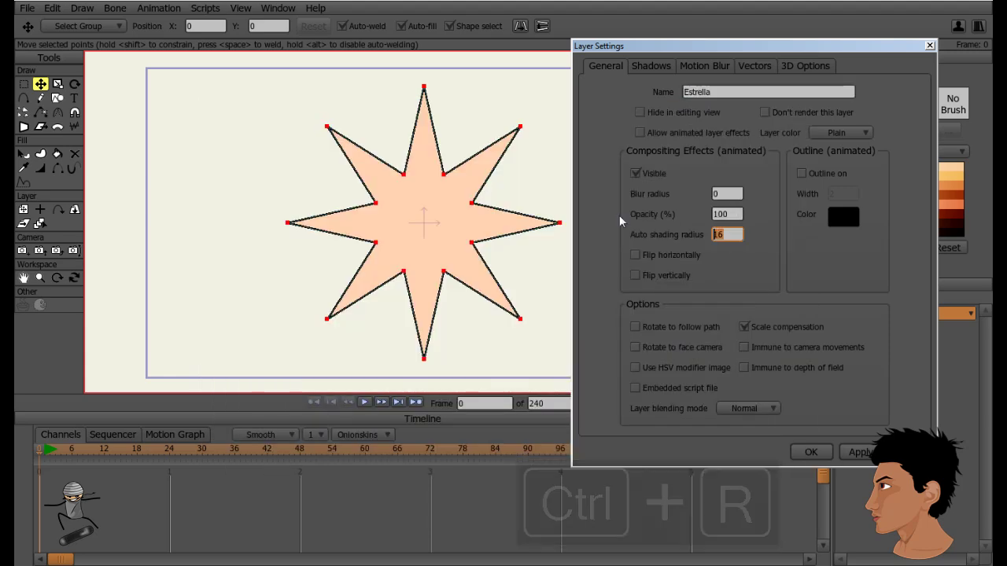
{"action": "type", "text": "0"}
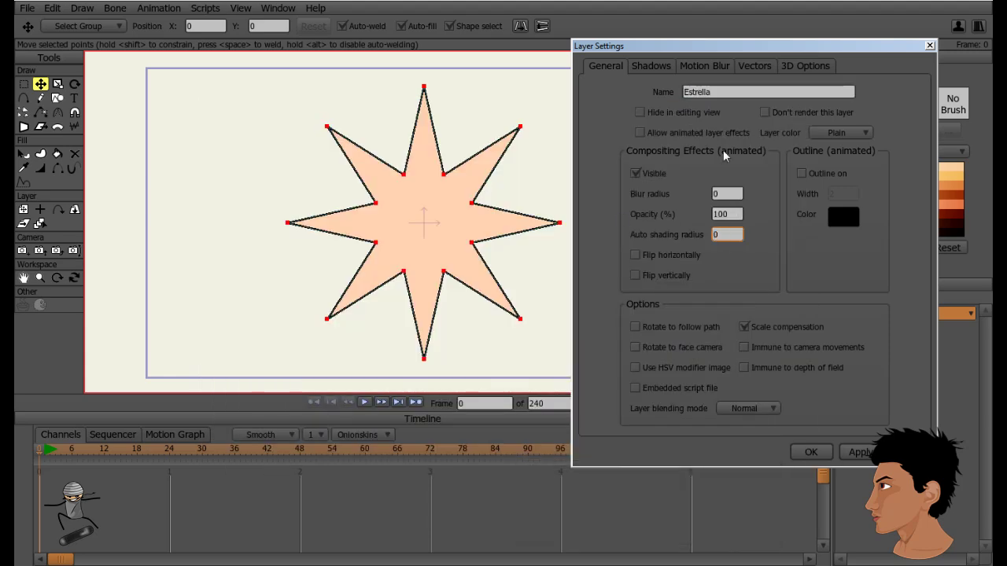
{"action": "left_click", "coordinate": [859, 453]}
- Try flipping the symmetrical star layer horizontally and turn the flip off again
{"action": "left_click", "coordinate": [858, 451]}
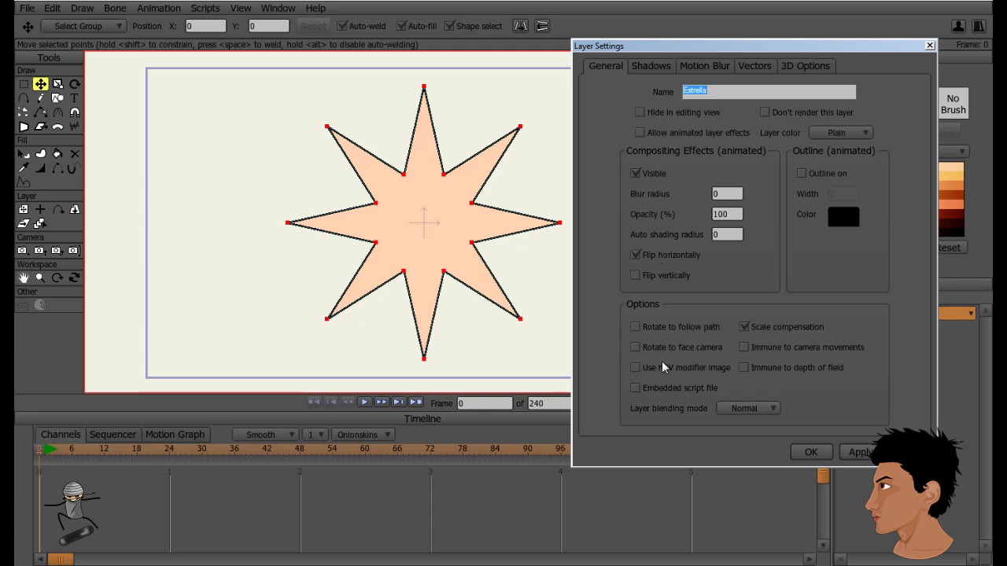
{"action": "left_click", "coordinate": [859, 454]}
{"action": "left_click", "coordinate": [857, 454]}
- Make the star asymmetrical by lowering its upper-right tip, moving the upper-left tip outward and down, and shifting the top tip to the left
{"action": "left_click_drag", "start_coordinate": [505, 256], "coordinate": [461, 240]}
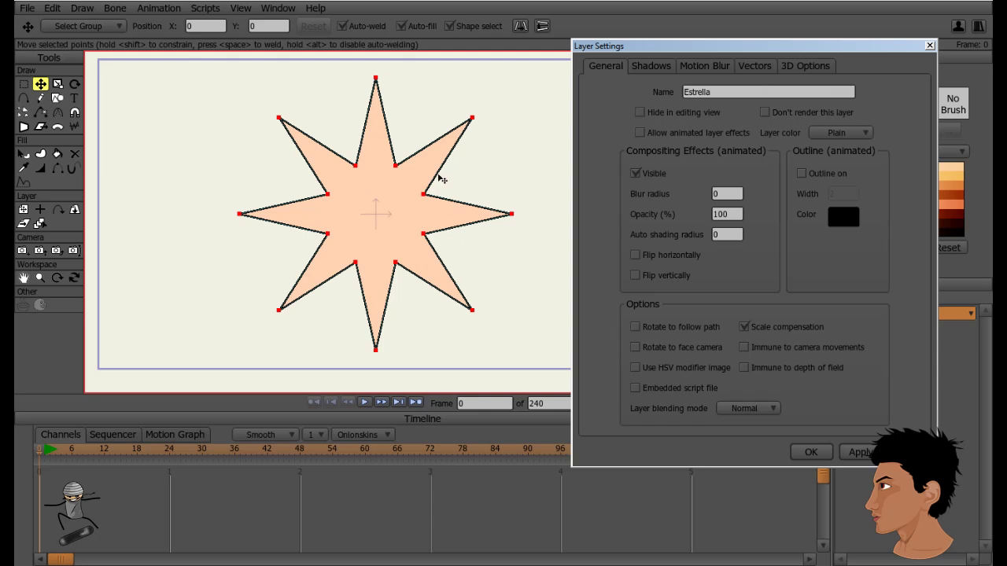
{"action": "left_click_drag", "start_coordinate": [438, 175], "coordinate": [438, 191]}
{"action": "key", "text": "t"}
{"action": "key", "text": "t"}
{"action": "left_click_drag", "start_coordinate": [462, 136], "coordinate": [461, 181]}
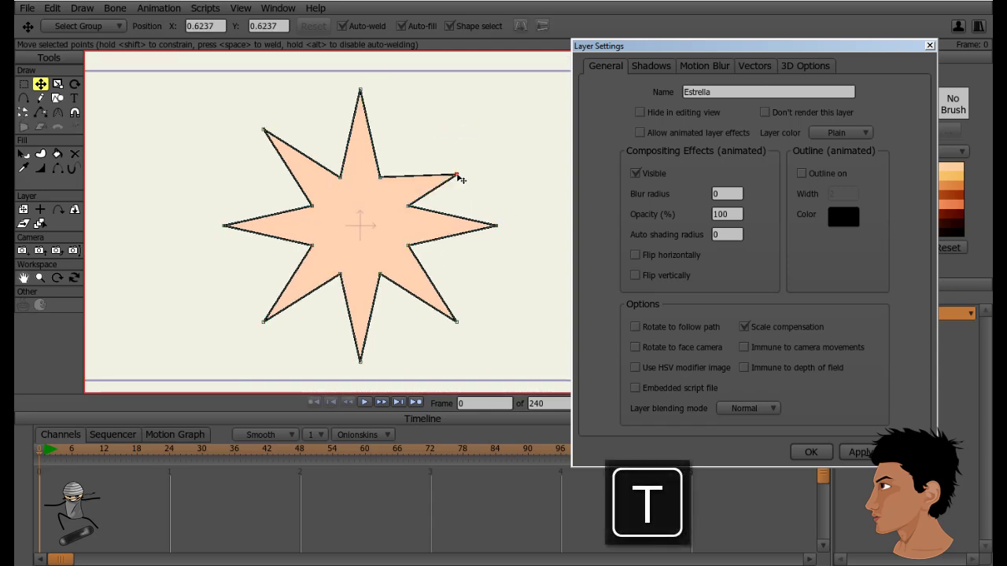
{"action": "left_click_drag", "start_coordinate": [263, 130], "coordinate": [218, 175]}
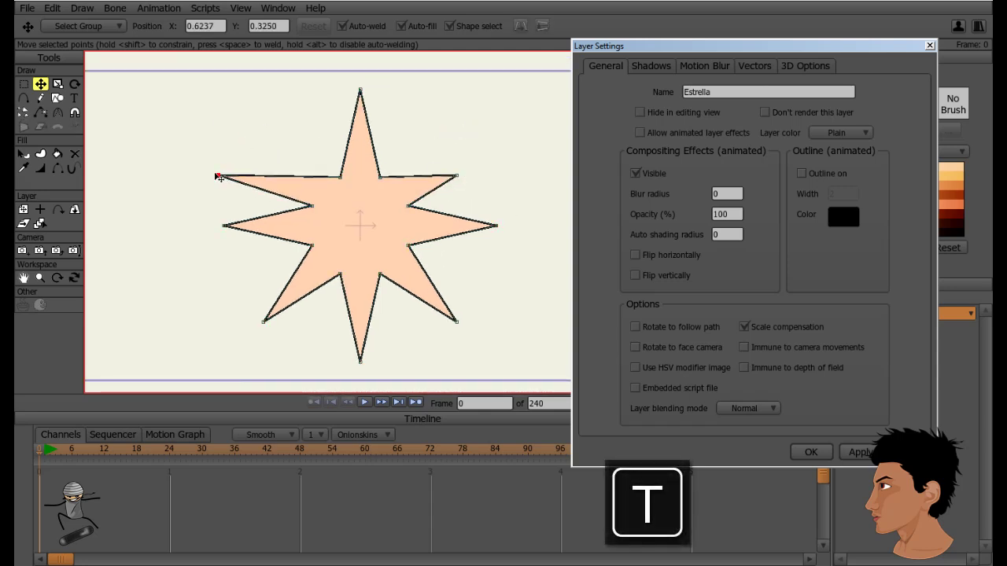
{"action": "key", "text": "t"}
{"action": "left_click_drag", "start_coordinate": [361, 90], "coordinate": [299, 95]}
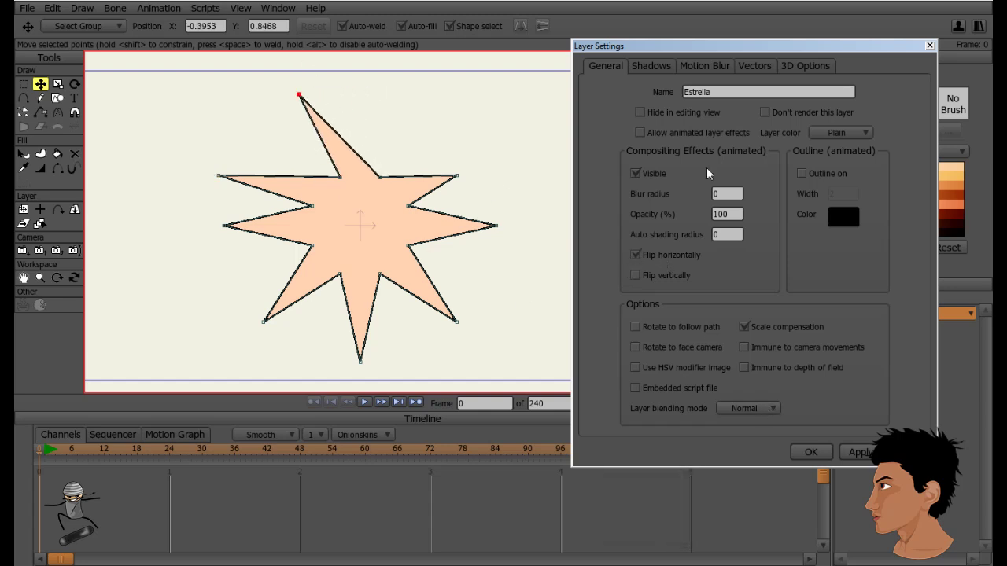
- Try the horizontal and vertical flips on the asymmetrical star layer, turning each one off again
{"action": "left_click", "coordinate": [860, 452]}
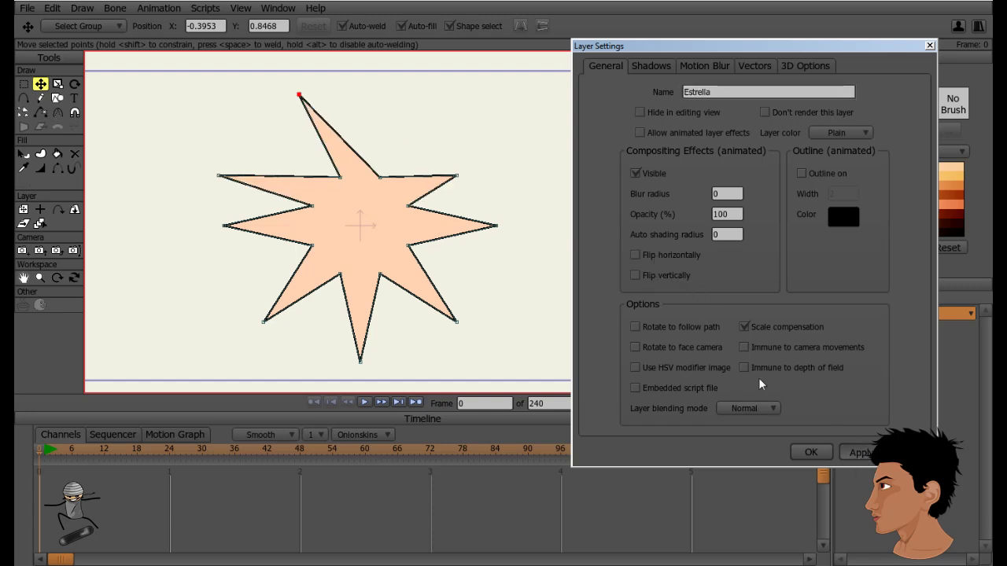
{"action": "left_click", "coordinate": [636, 276]}
{"action": "left_click", "coordinate": [861, 452]}
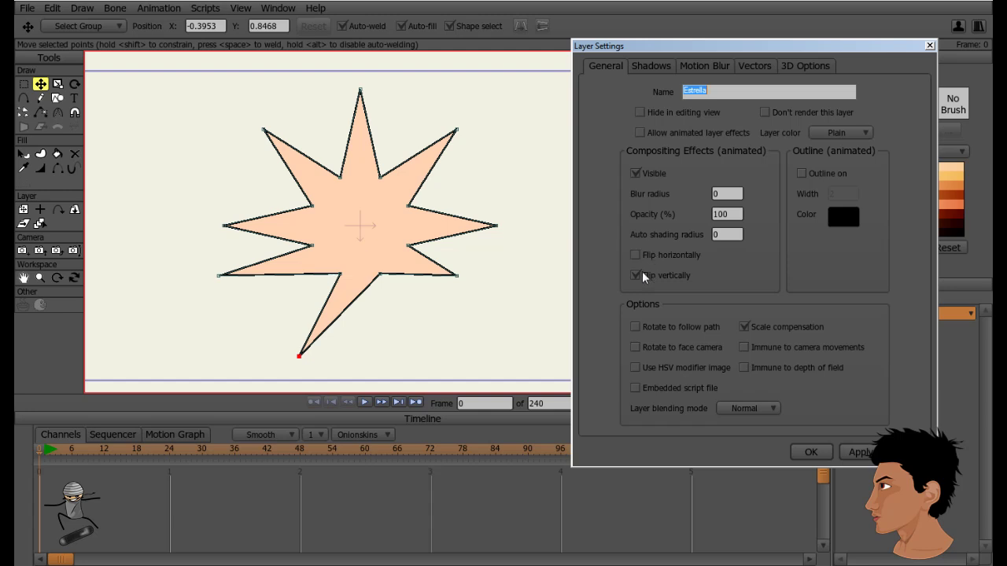
{"action": "left_click", "coordinate": [858, 455]}
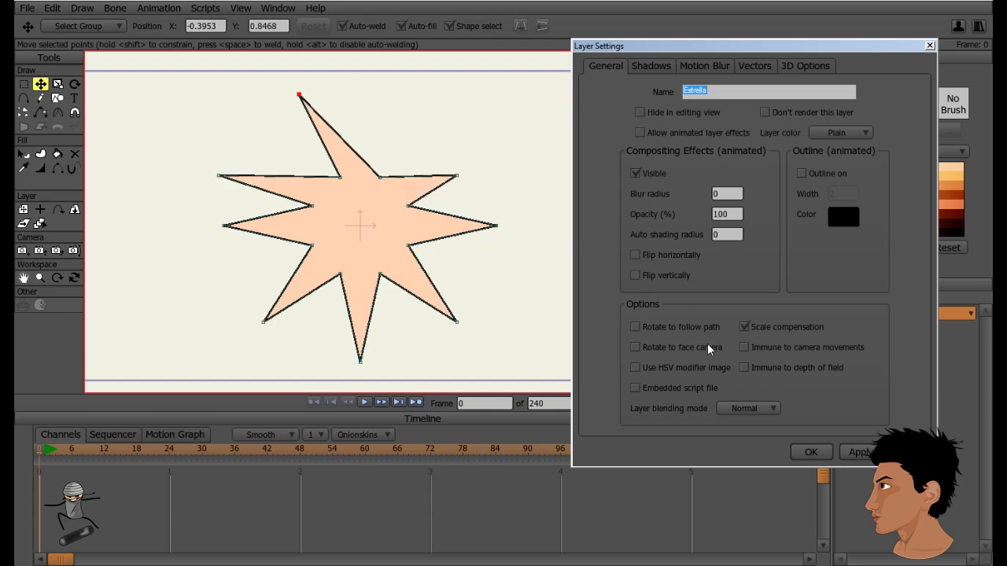
- Close the star's layer settings and create a new vector layer named Path
{"action": "scroll", "coordinate": [470, 310], "scroll_direction": "down", "scroll_amount": 3}
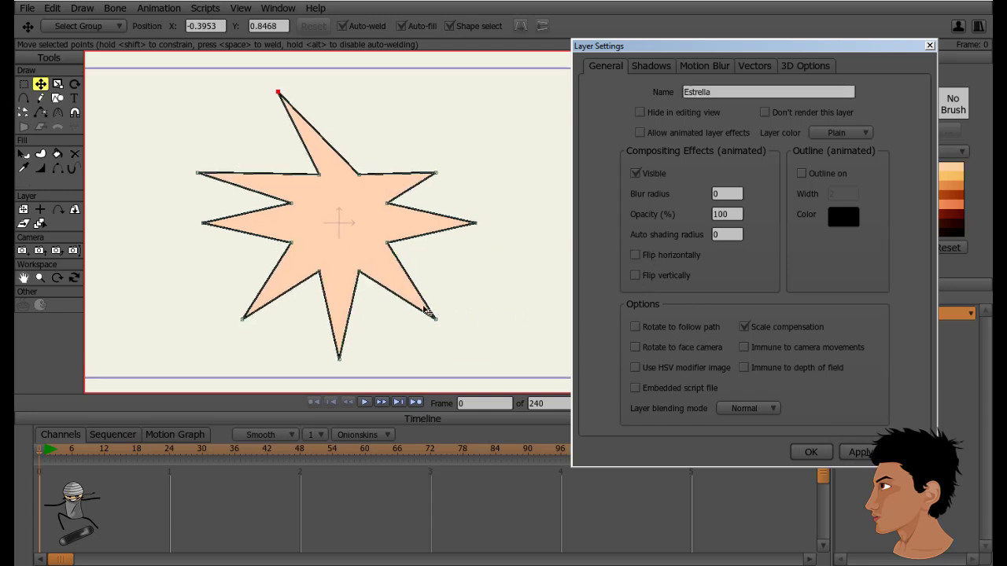
{"action": "scroll", "coordinate": [467, 333], "scroll_direction": "down", "scroll_amount": 1}
{"action": "scroll", "coordinate": [370, 299], "scroll_direction": "up", "scroll_amount": 2}
{"action": "scroll", "coordinate": [370, 299], "scroll_direction": "down", "scroll_amount": 1}
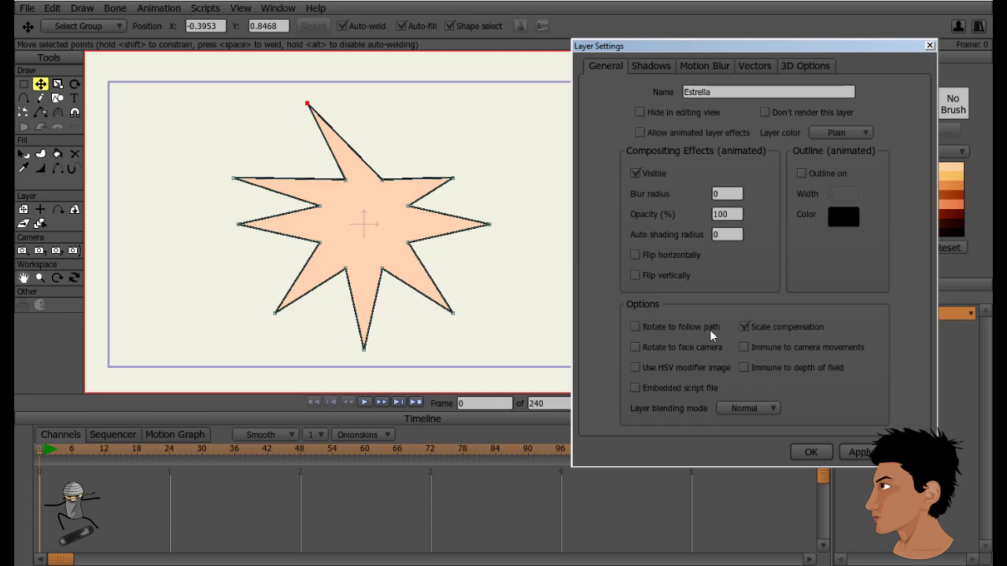
{"action": "scroll", "coordinate": [684, 330], "scroll_direction": "down", "scroll_amount": 2}
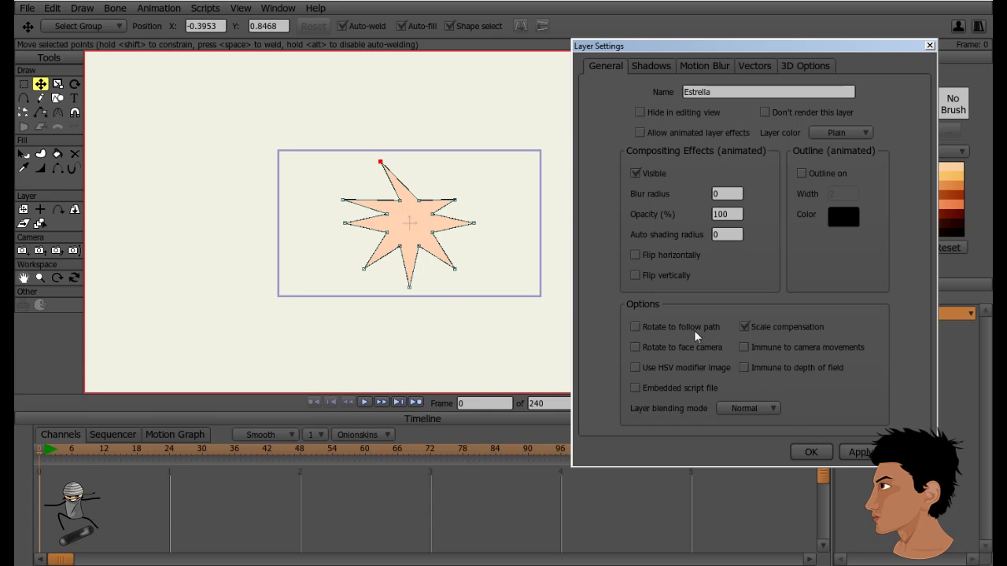
{"action": "left_click", "coordinate": [811, 453]}
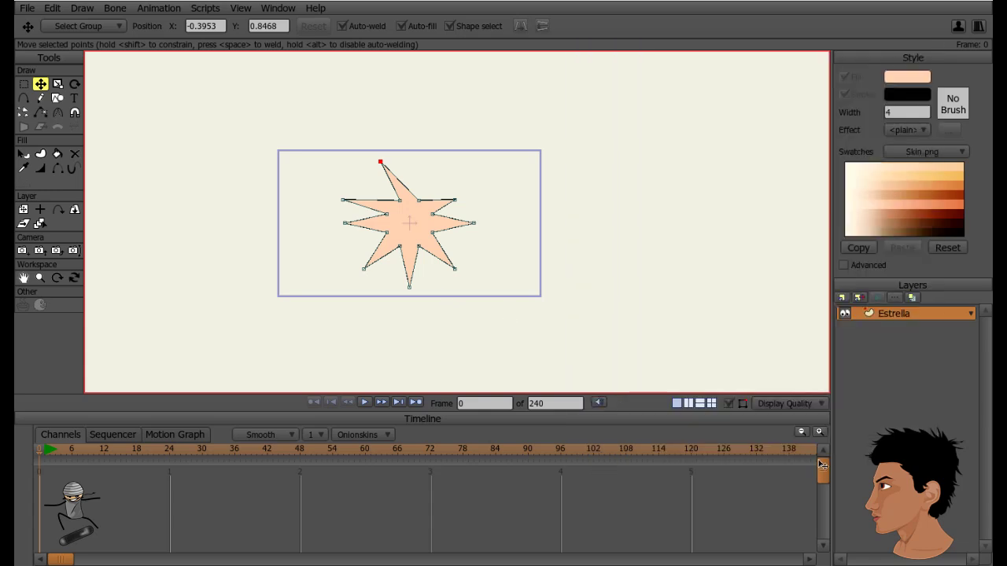
{"action": "left_click", "coordinate": [23, 98]}
{"action": "left_click", "coordinate": [846, 301]}
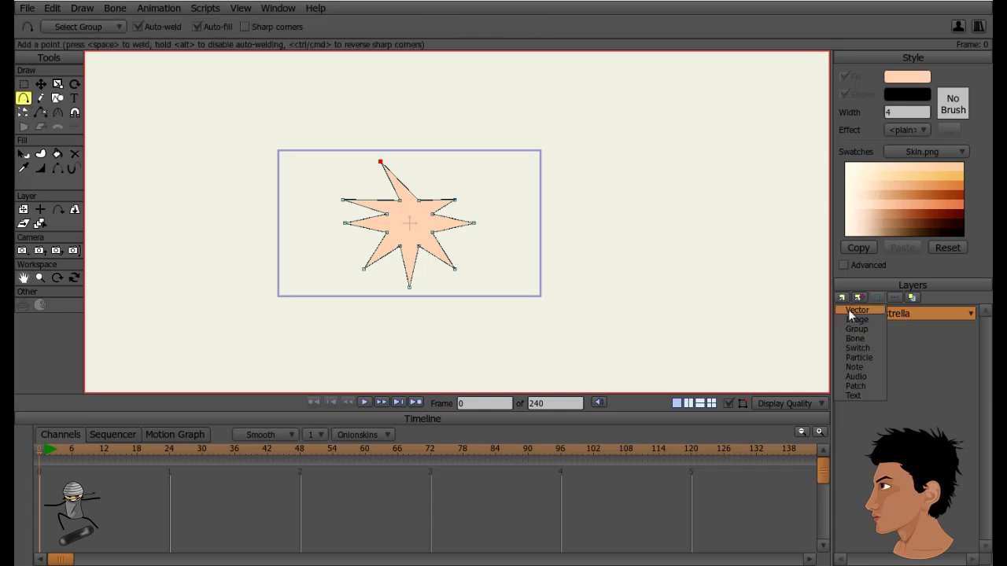
{"action": "left_click", "coordinate": [849, 315]}
{"action": "type", "text": "P"}
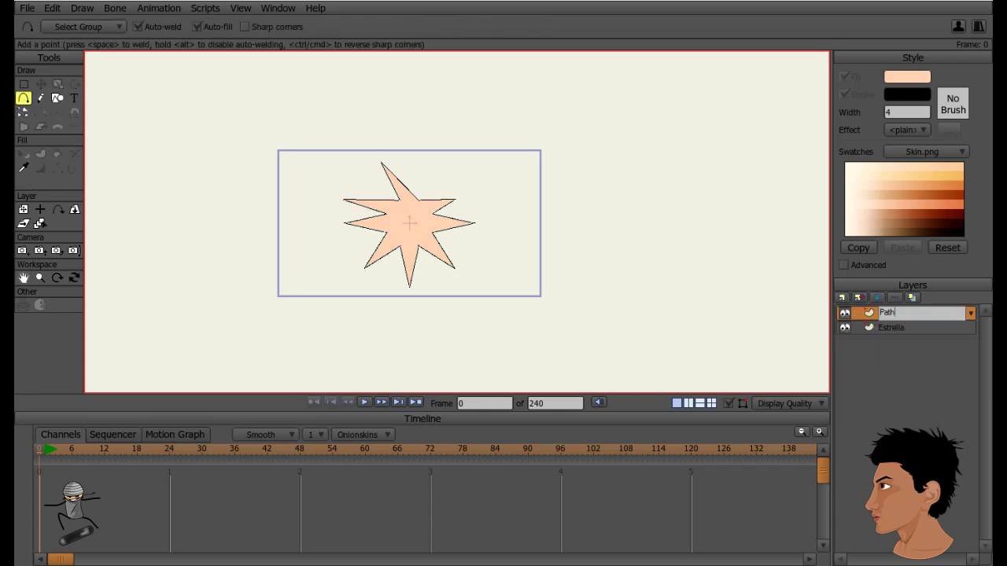
{"action": "type", "text": "ath"}
{"action": "key", "text": "Return"}
- Draw a wavy open curve below and to the right of the star with Add Point, and place the Path layer below Estrella
{"action": "mouse_move", "coordinate": [191, 299]}
{"action": "left_mouse_down"}
{"action": "mouse_move", "coordinate": [292, 353]}
{"action": "mouse_move", "coordinate": [360, 330]}
{"action": "mouse_move", "coordinate": [442, 353]}
{"action": "mouse_move", "coordinate": [518, 313]}
{"action": "mouse_move", "coordinate": [625, 222]}
{"action": "mouse_move", "coordinate": [594, 150]}
{"action": "left_mouse_up"}
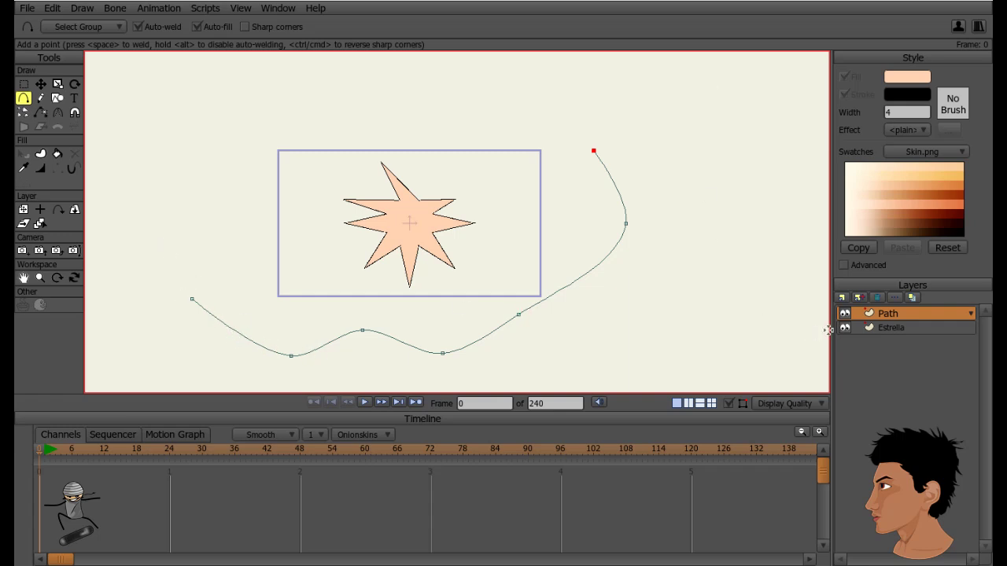
{"action": "left_click_drag", "start_coordinate": [884, 313], "coordinate": [879, 337]}
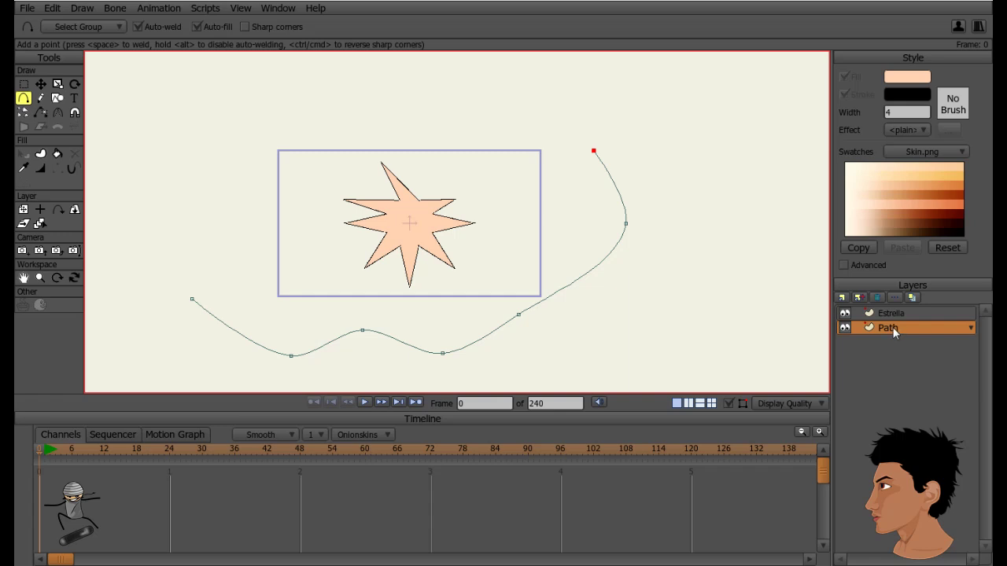
- Attach the Estrella layer to the drawn curve with Follow Path, positioning the star at the curve's left end
{"action": "left_click", "coordinate": [897, 313]}
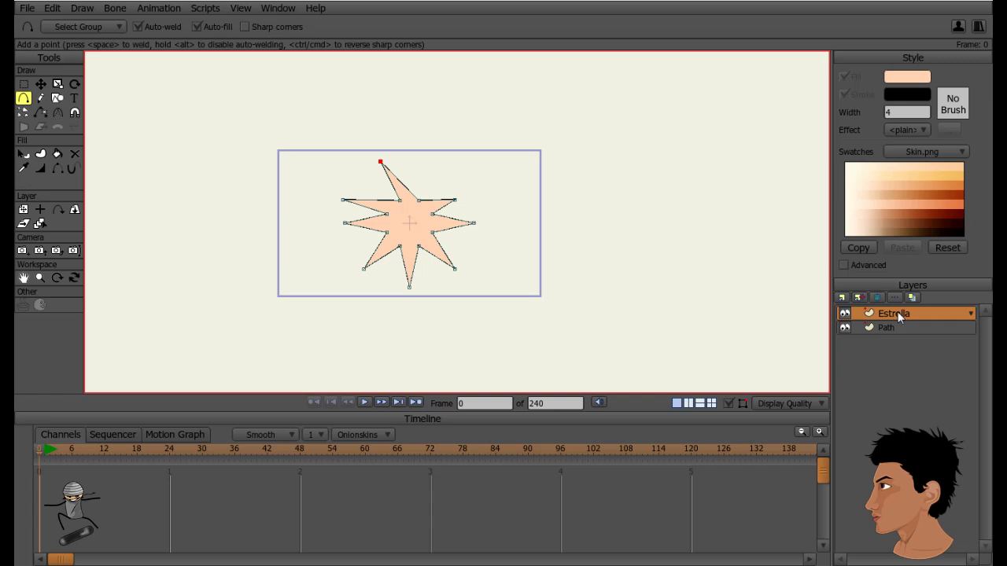
{"action": "left_click", "coordinate": [58, 210]}
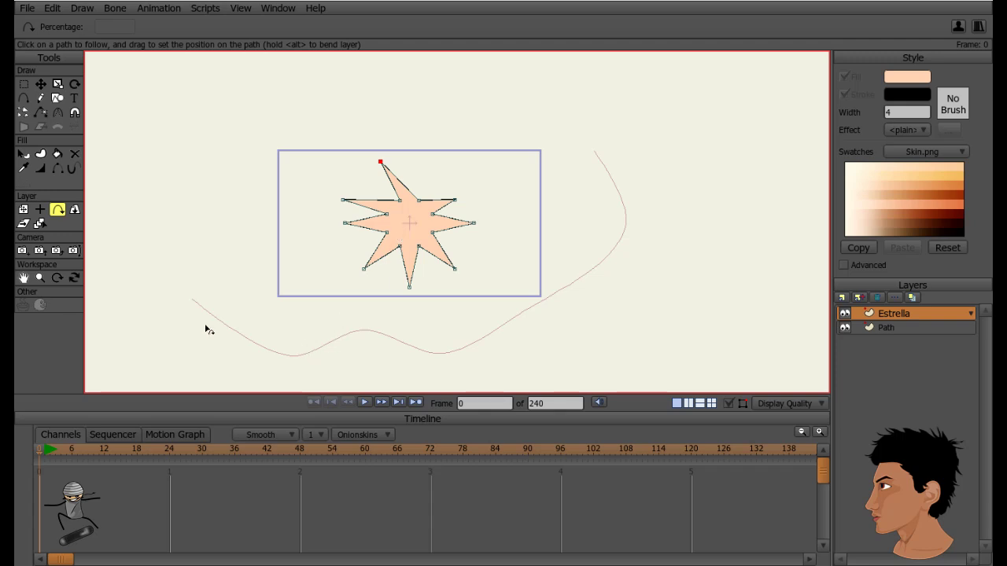
{"action": "left_click_drag", "start_coordinate": [351, 340], "coordinate": [202, 280]}
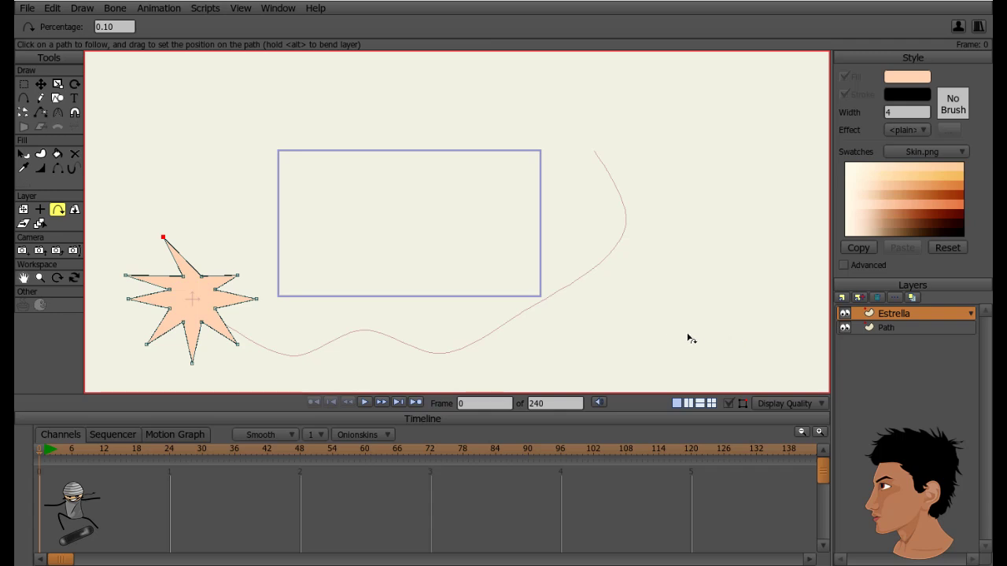
- Rotate the Path layer in 3D to about -38 degrees around X and -9 degrees around Y
{"action": "left_click", "coordinate": [72, 279]}
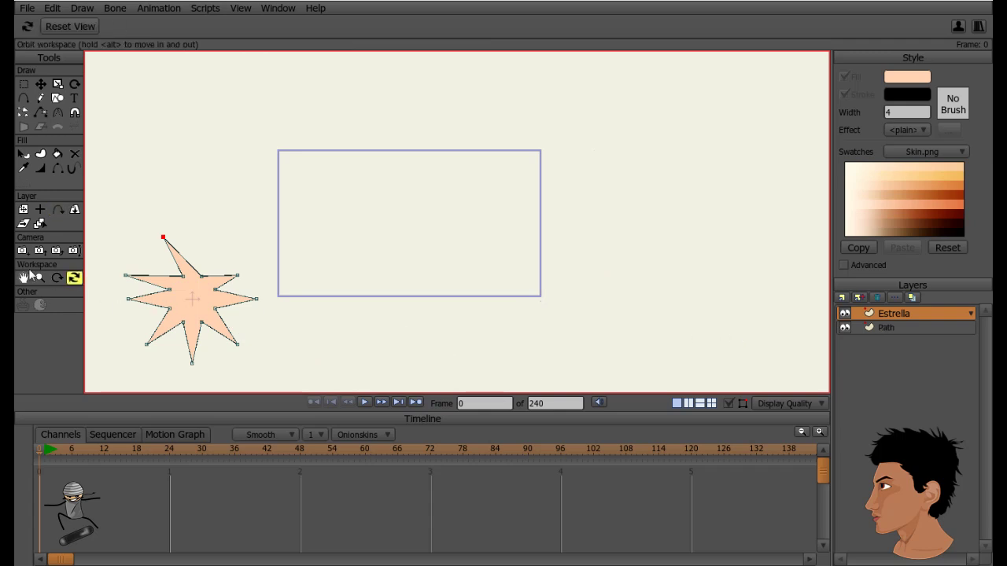
{"action": "mouse_move", "coordinate": [526, 298]}
{"action": "left_mouse_down"}
{"action": "mouse_move", "coordinate": [546, 315]}
{"action": "mouse_move", "coordinate": [504, 296]}
{"action": "mouse_move", "coordinate": [663, 243]}
{"action": "mouse_move", "coordinate": [528, 278]}
{"action": "left_mouse_up"}
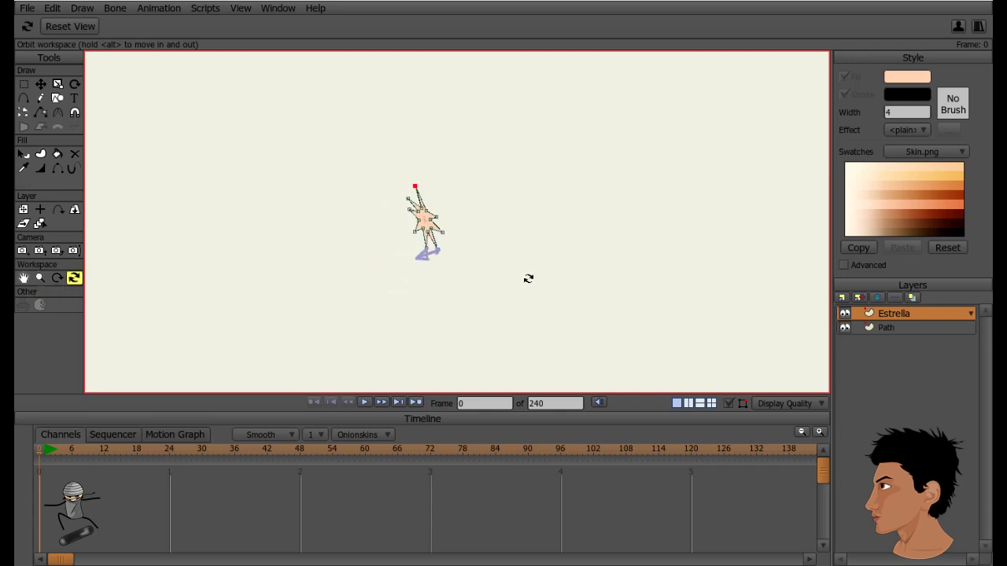
{"action": "left_click", "coordinate": [902, 328]}
{"action": "left_click_drag", "start_coordinate": [625, 326], "coordinate": [535, 275]}
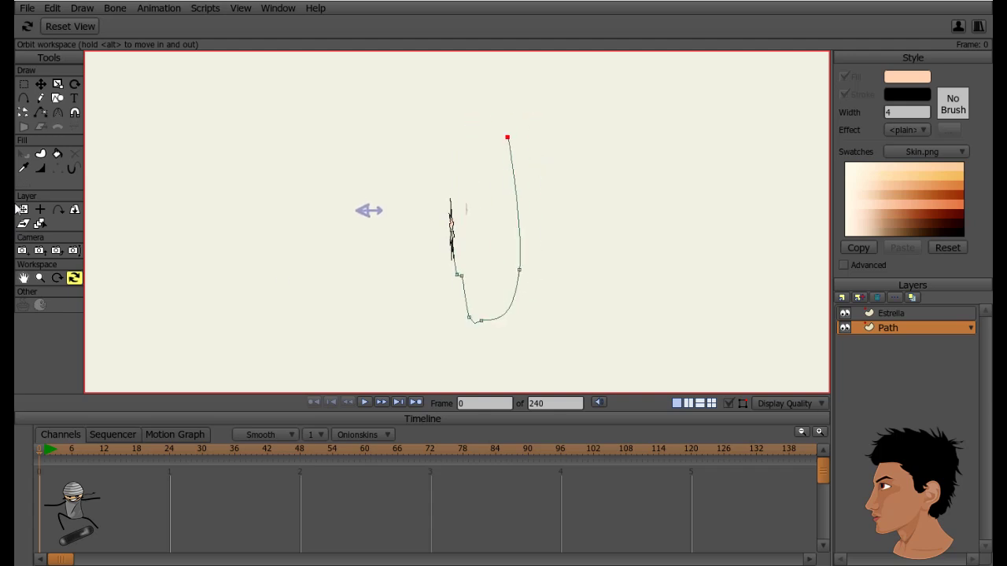
{"action": "left_click", "coordinate": [75, 210]}
{"action": "left_click_drag", "start_coordinate": [517, 299], "coordinate": [472, 274]}
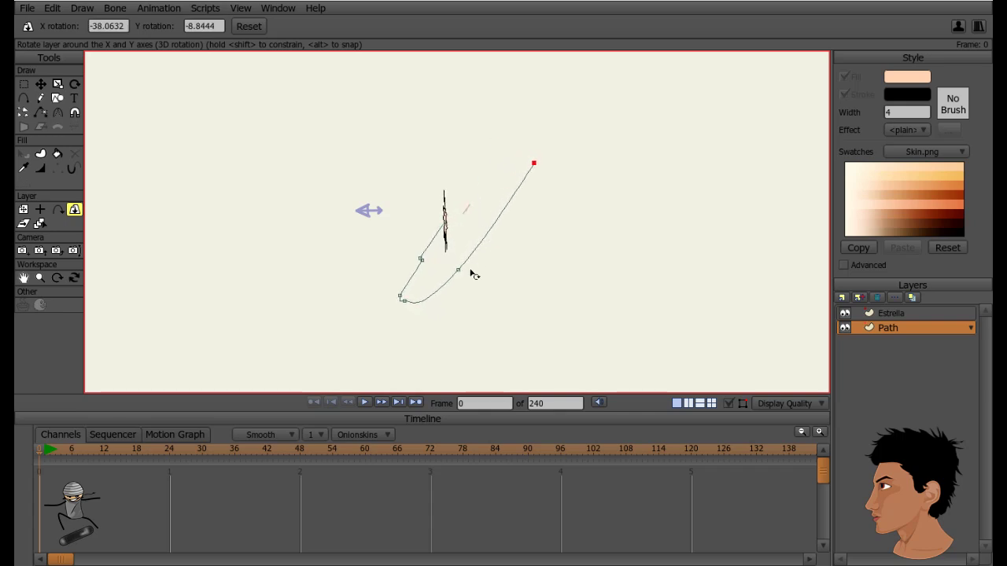
- Reset the workspace view and orbit the scene to examine the star on the rotated path
{"action": "left_click", "coordinate": [73, 278]}
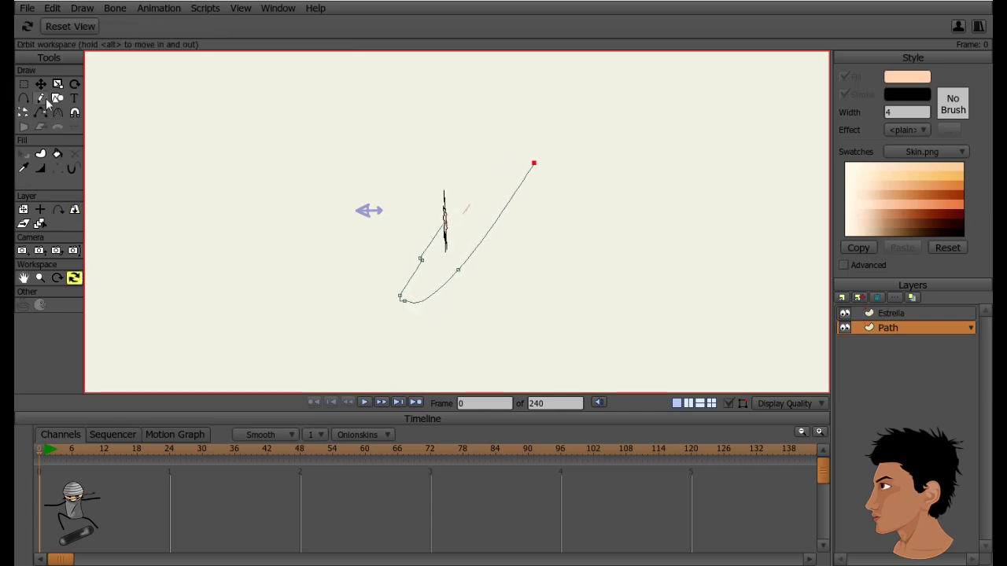
{"action": "left_click", "coordinate": [69, 27]}
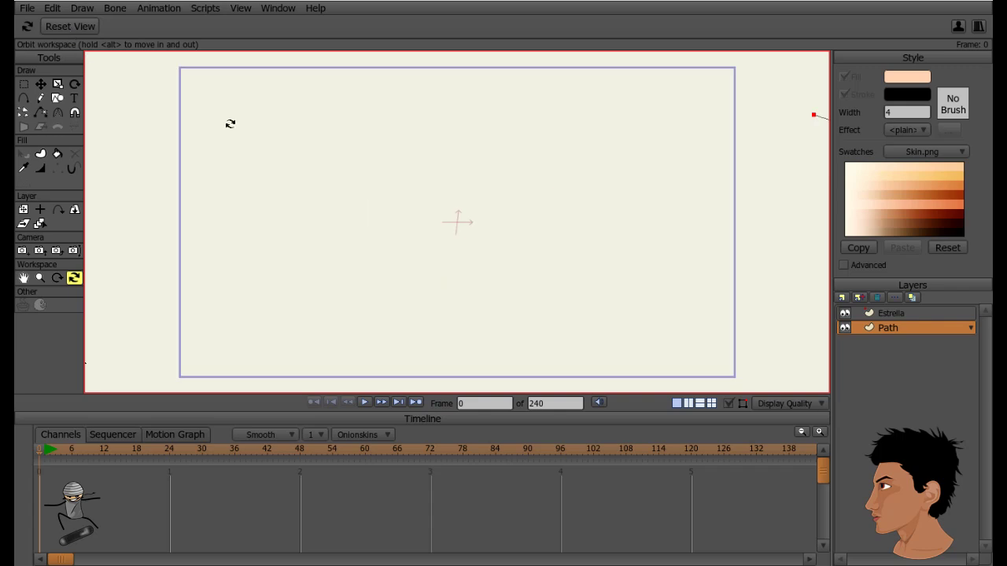
{"action": "scroll", "coordinate": [561, 246], "scroll_direction": "down", "scroll_amount": 3}
{"action": "left_click_drag", "start_coordinate": [562, 246], "coordinate": [462, 239]}
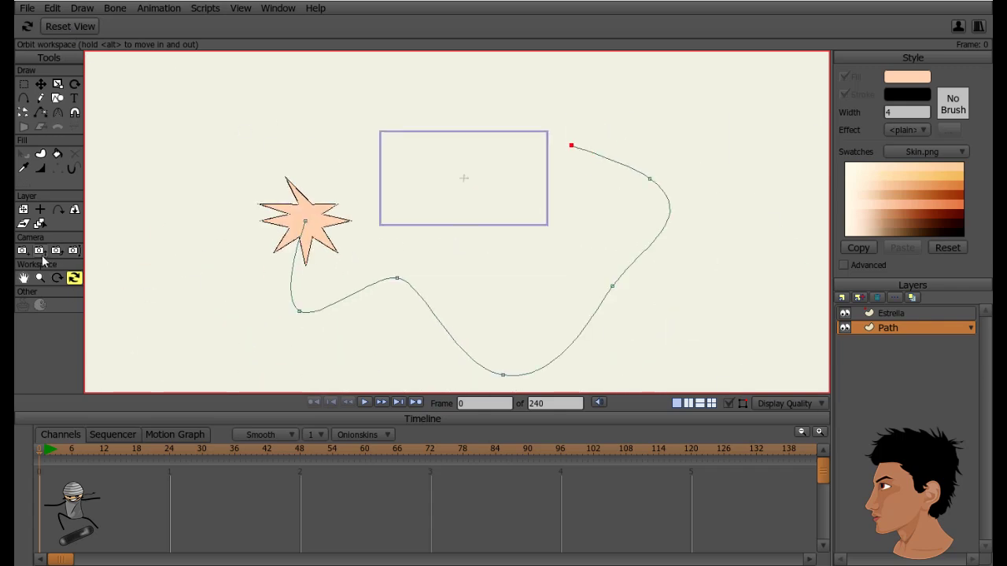
- Attach the Estrella layer to the curve again with Follow Path, placing the star near the curve's start at about 5.3 percent
{"action": "left_click", "coordinate": [885, 313]}
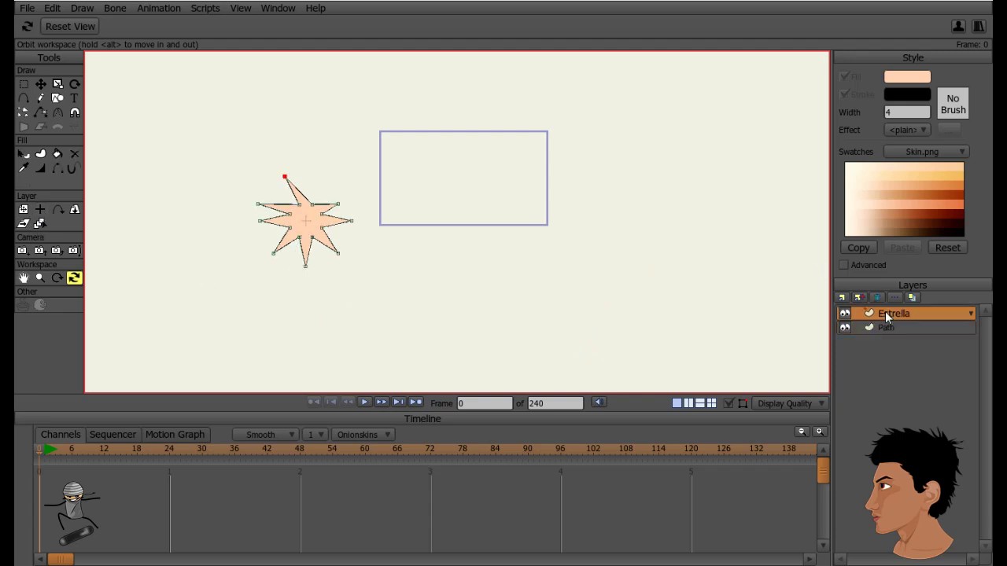
{"action": "left_click", "coordinate": [57, 209]}
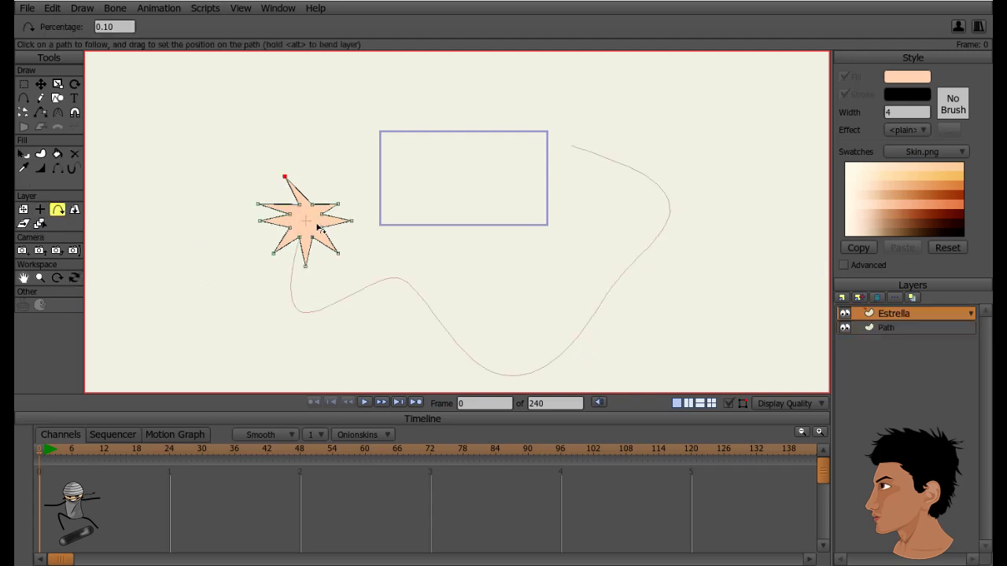
{"action": "left_click", "coordinate": [288, 291]}
{"action": "left_click_drag", "start_coordinate": [287, 291], "coordinate": [290, 228]}
{"action": "scroll", "coordinate": [318, 246], "scroll_direction": "down", "scroll_amount": 2}
{"action": "key", "text": "ctrl+z"}
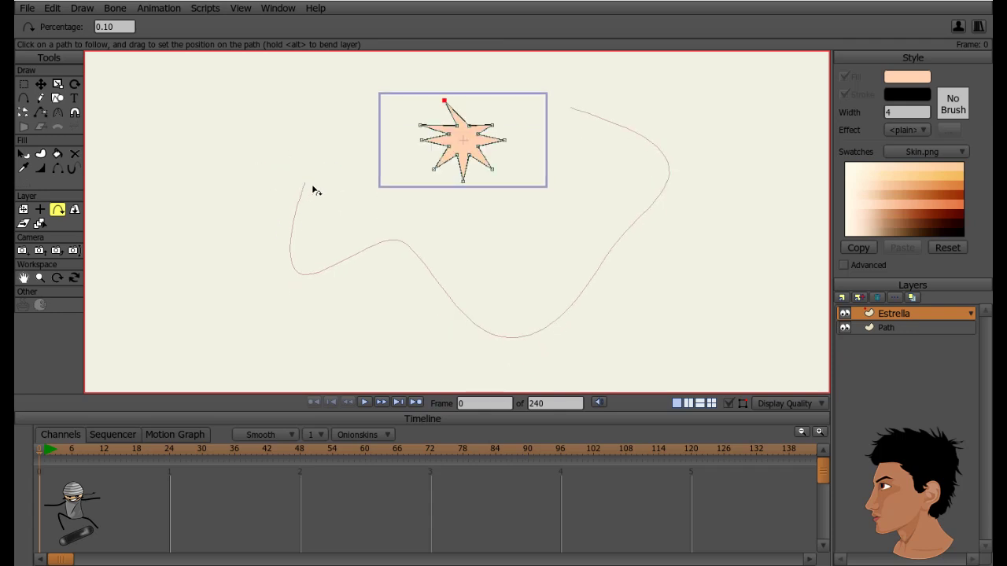
{"action": "mouse_move", "coordinate": [299, 214]}
{"action": "left_mouse_down"}
{"action": "mouse_move", "coordinate": [294, 272]}
{"action": "mouse_move", "coordinate": [383, 271]}
{"action": "mouse_move", "coordinate": [494, 337]}
{"action": "mouse_move", "coordinate": [394, 228]}
{"action": "mouse_move", "coordinate": [285, 203]}
{"action": "mouse_move", "coordinate": [465, 333]}
{"action": "mouse_move", "coordinate": [633, 271]}
{"action": "mouse_move", "coordinate": [607, 297]}
{"action": "mouse_move", "coordinate": [647, 216]}
{"action": "mouse_move", "coordinate": [621, 212]}
{"action": "mouse_move", "coordinate": [456, 296]}
{"action": "mouse_move", "coordinate": [299, 262]}
{"action": "mouse_move", "coordinate": [288, 207]}
{"action": "mouse_move", "coordinate": [276, 267]}
{"action": "mouse_move", "coordinate": [304, 200]}
{"action": "mouse_move", "coordinate": [333, 275]}
{"action": "mouse_move", "coordinate": [465, 322]}
{"action": "mouse_move", "coordinate": [607, 269]}
{"action": "mouse_move", "coordinate": [663, 197]}
{"action": "mouse_move", "coordinate": [656, 164]}
{"action": "mouse_move", "coordinate": [559, 274]}
{"action": "mouse_move", "coordinate": [282, 230]}
{"action": "mouse_move", "coordinate": [289, 199]}
{"action": "left_mouse_up"}
- Enable Rotate to follow path on the Estrella layer and slide the star back to about 0.1 percent along the curve
{"action": "double_click", "coordinate": [889, 313]}
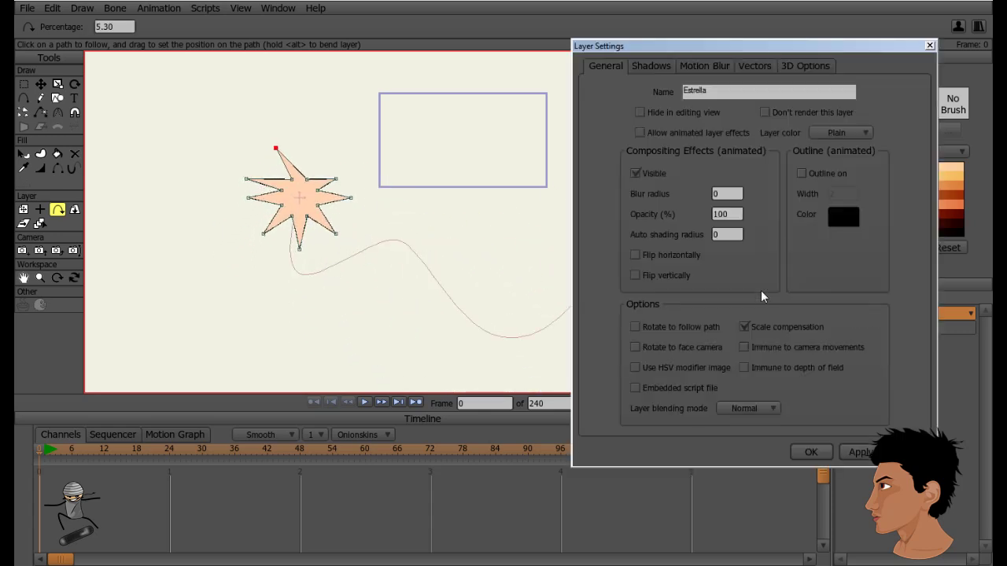
{"action": "left_click", "coordinate": [680, 327]}
{"action": "left_click", "coordinate": [850, 453]}
{"action": "left_click", "coordinate": [812, 454]}
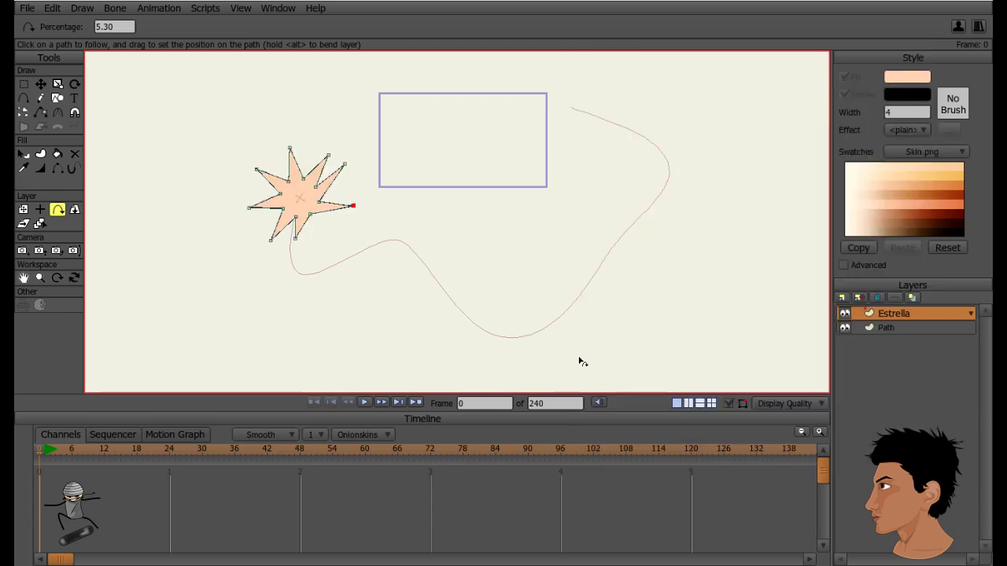
{"action": "left_click_drag", "start_coordinate": [304, 203], "coordinate": [299, 182]}
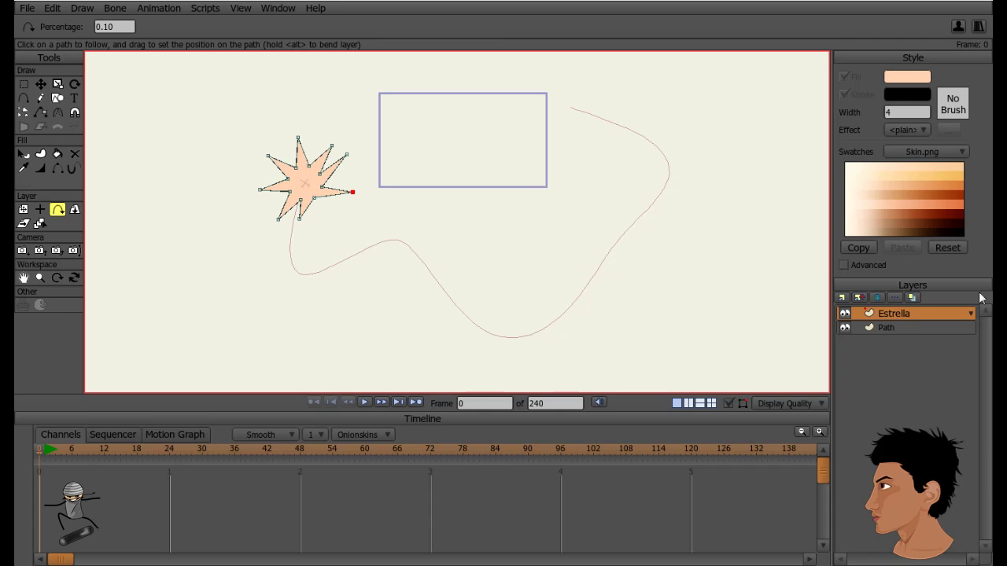
- Toggle Rotate to follow path on the Estrella layer to compare the star's orientation, leaving the option switched off
{"action": "double_click", "coordinate": [916, 313]}
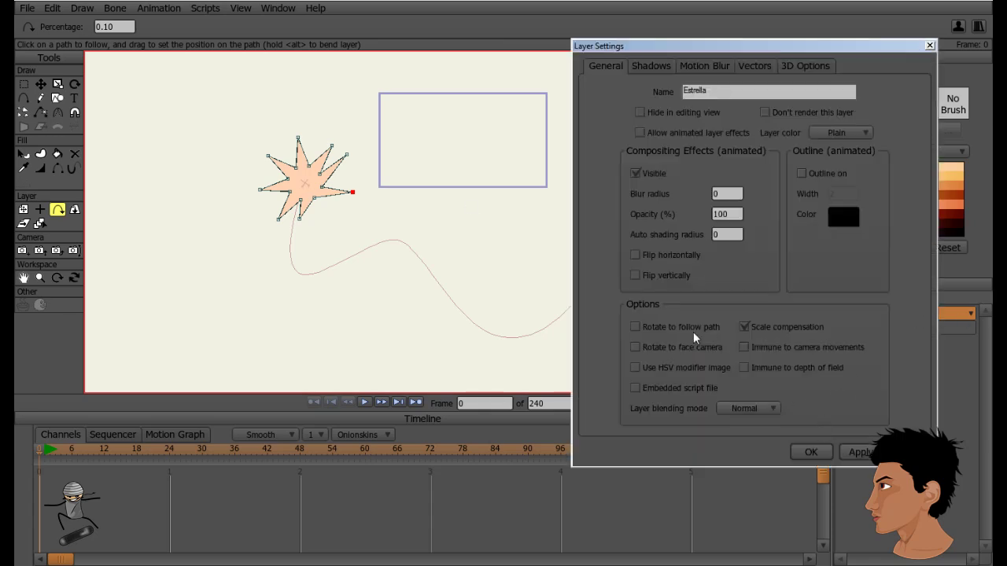
{"action": "left_click", "coordinate": [660, 326]}
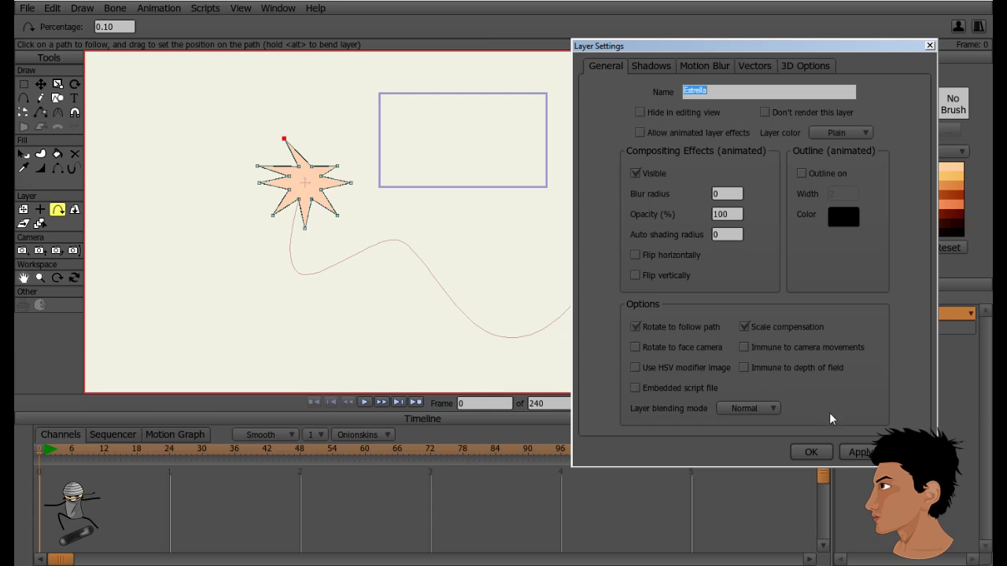
{"action": "left_click", "coordinate": [864, 453]}
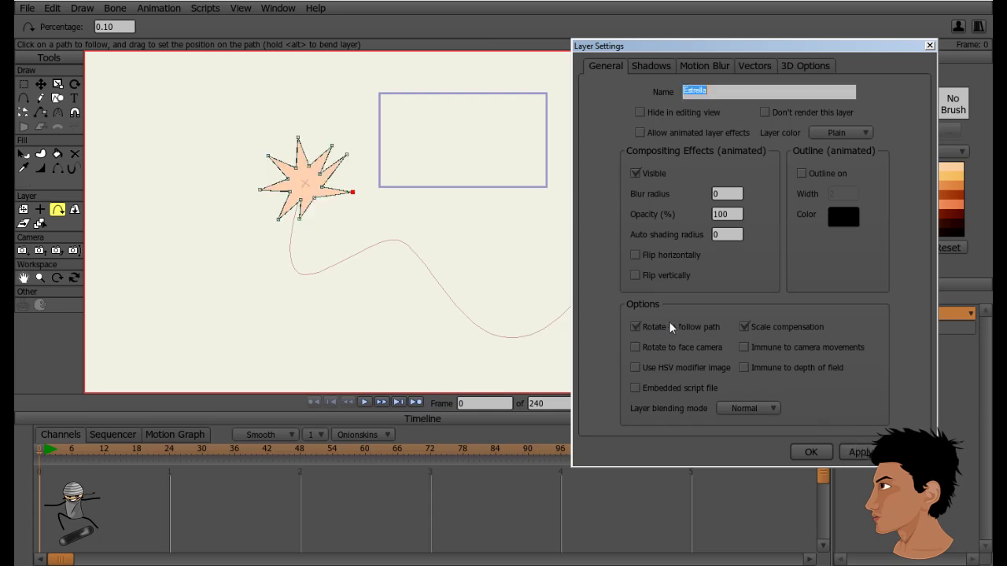
{"action": "left_click", "coordinate": [863, 453]}
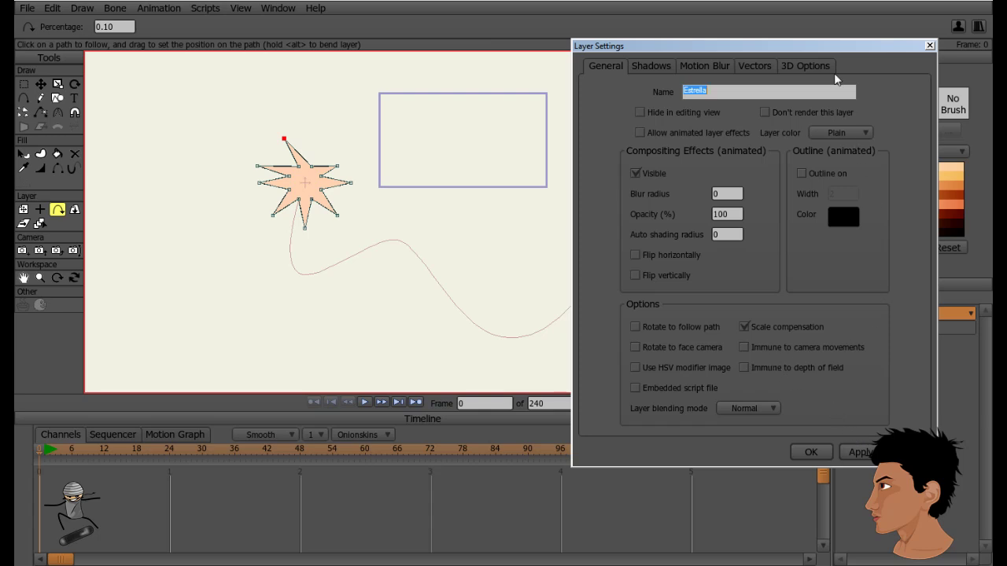
- Close the Estrella layer's settings and delete the Path layer
{"action": "left_click_drag", "start_coordinate": [853, 50], "coordinate": [901, 61]}
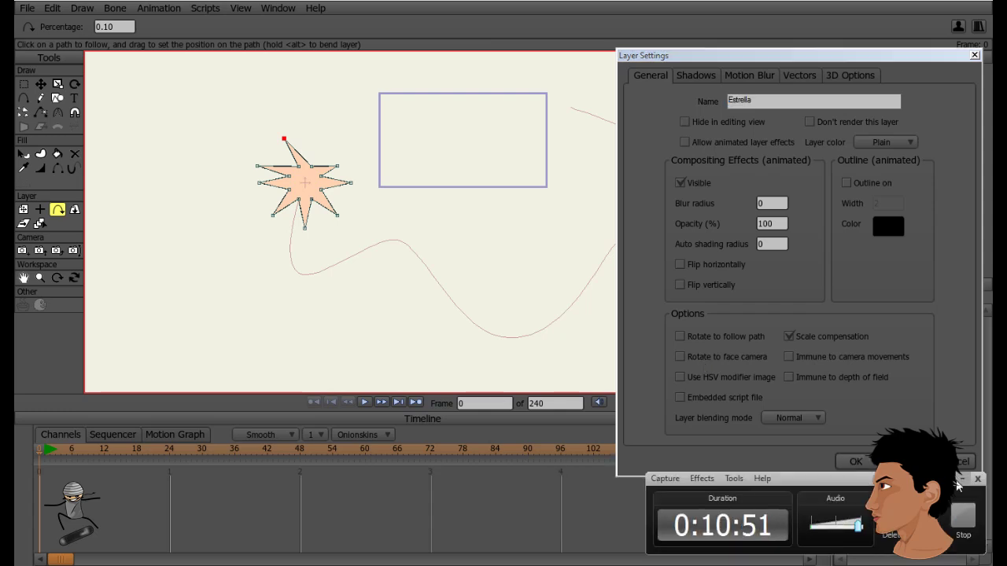
{"action": "left_click", "coordinate": [958, 481]}
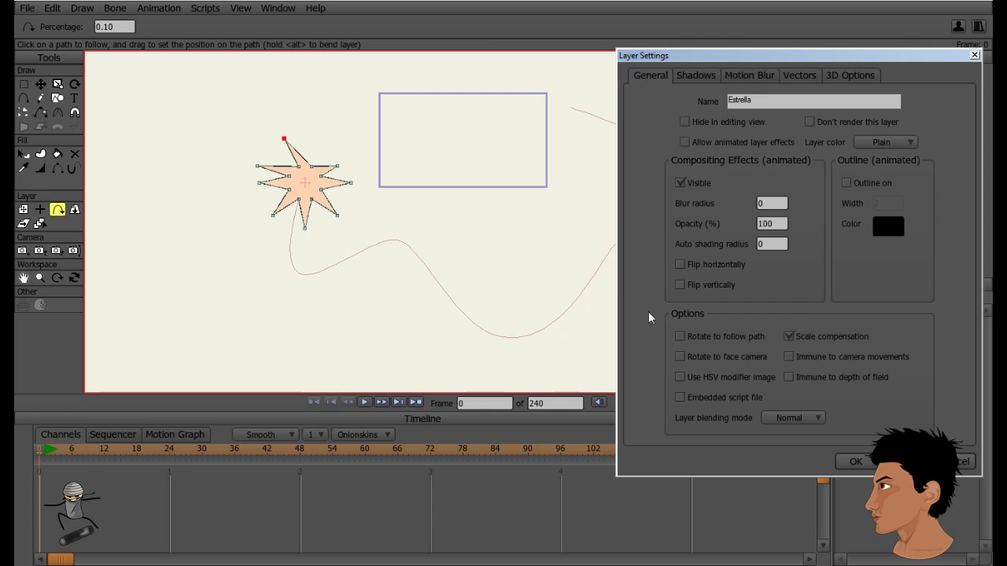
{"action": "key", "text": "Return"}
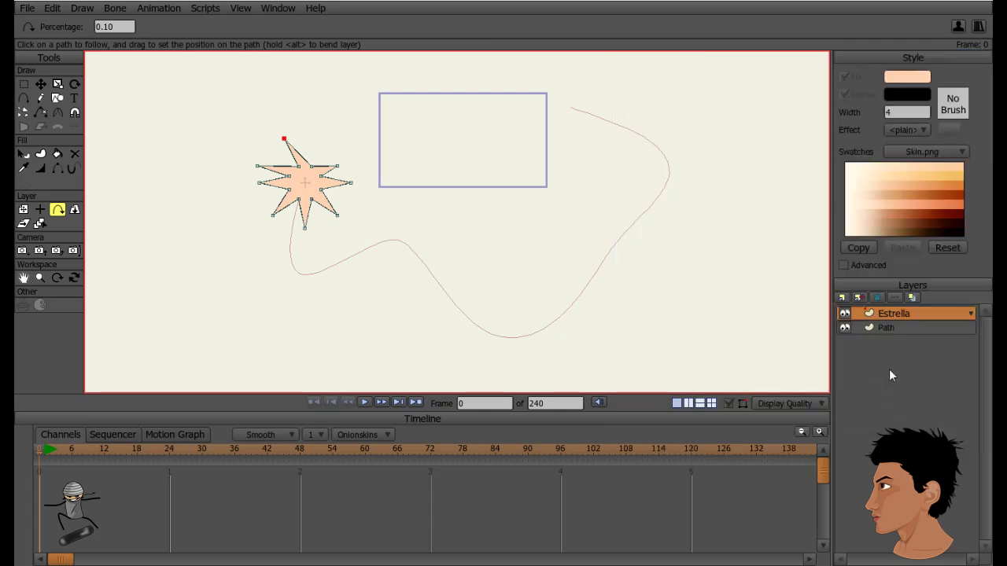
{"action": "left_click", "coordinate": [889, 327]}
{"action": "left_click", "coordinate": [876, 297]}
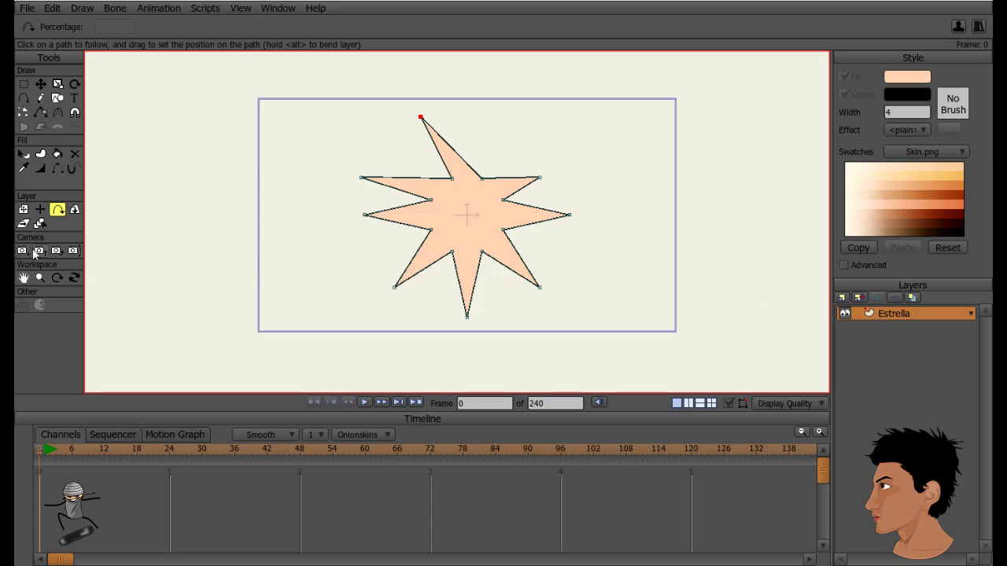
- Try rolling the camera and panning and tilting it around the star, undoing the camera changes
{"action": "left_click", "coordinate": [57, 251]}
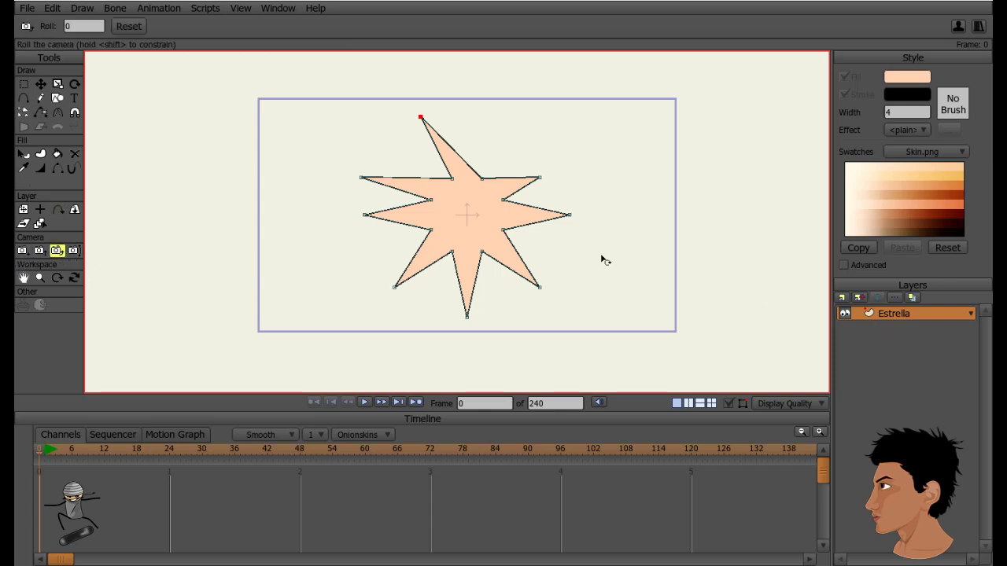
{"action": "left_click_drag", "start_coordinate": [603, 260], "coordinate": [322, 299]}
{"action": "key", "text": "ctrl+z"}
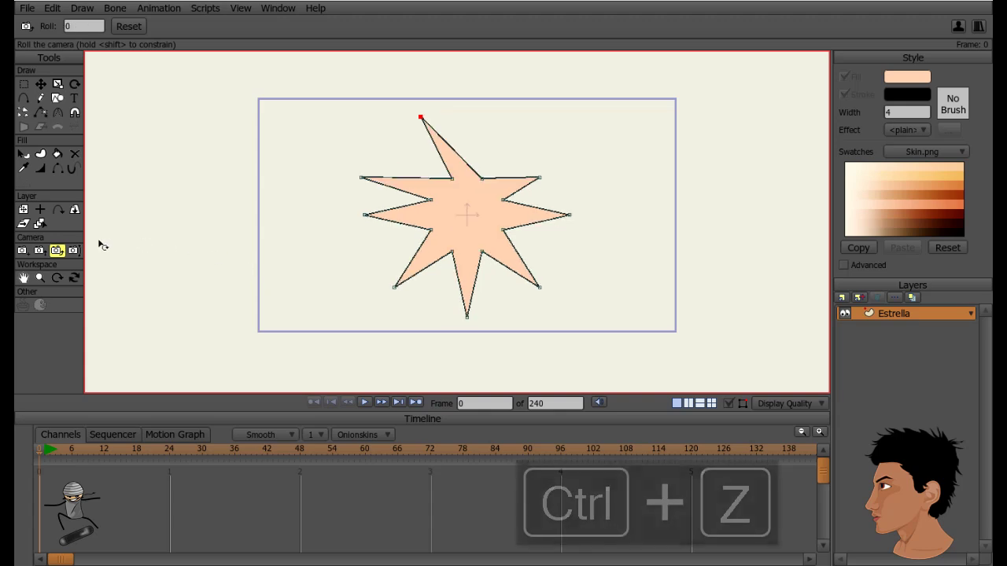
{"action": "left_click", "coordinate": [73, 250]}
{"action": "key", "text": "ctrl+z"}
{"action": "left_click_drag", "start_coordinate": [551, 242], "coordinate": [598, 267]}
- Try another camera roll, and a camera pan of about -9.2 with a tilt of about 1.4, undoing both
{"action": "left_click", "coordinate": [23, 252]}
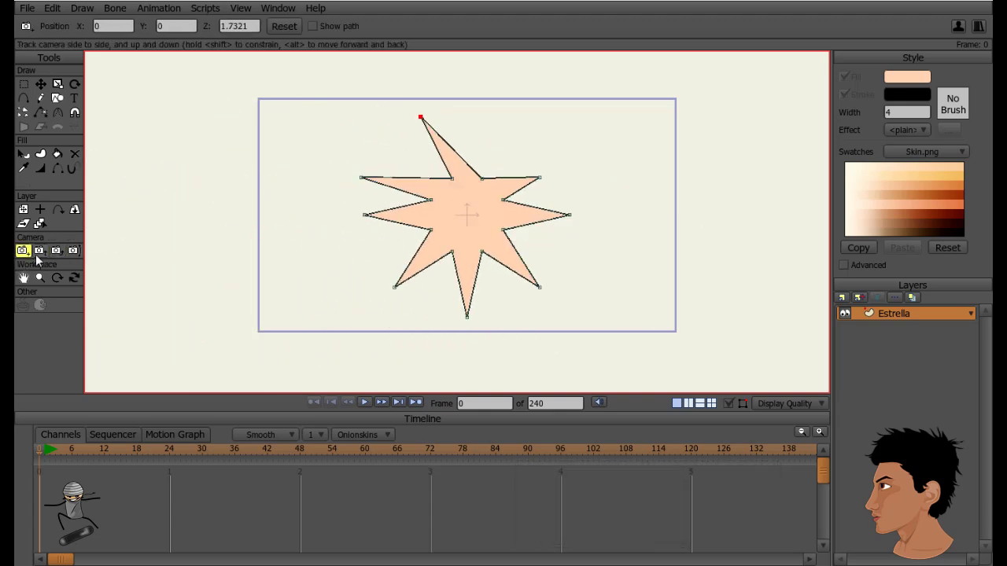
{"action": "left_click", "coordinate": [39, 252]}
{"action": "left_click", "coordinate": [57, 250]}
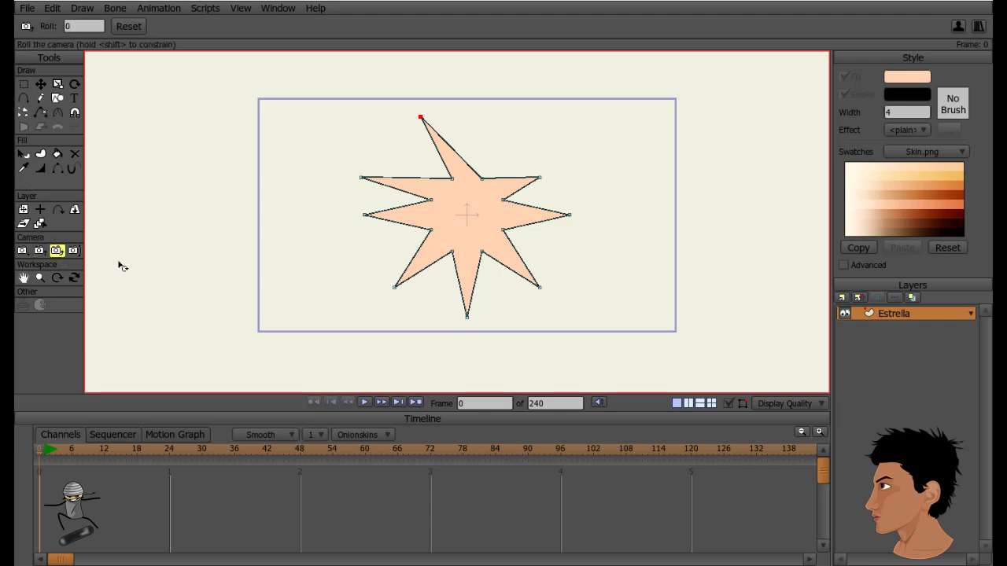
{"action": "left_click_drag", "start_coordinate": [519, 277], "coordinate": [410, 265]}
{"action": "key", "text": "ctrl+z"}
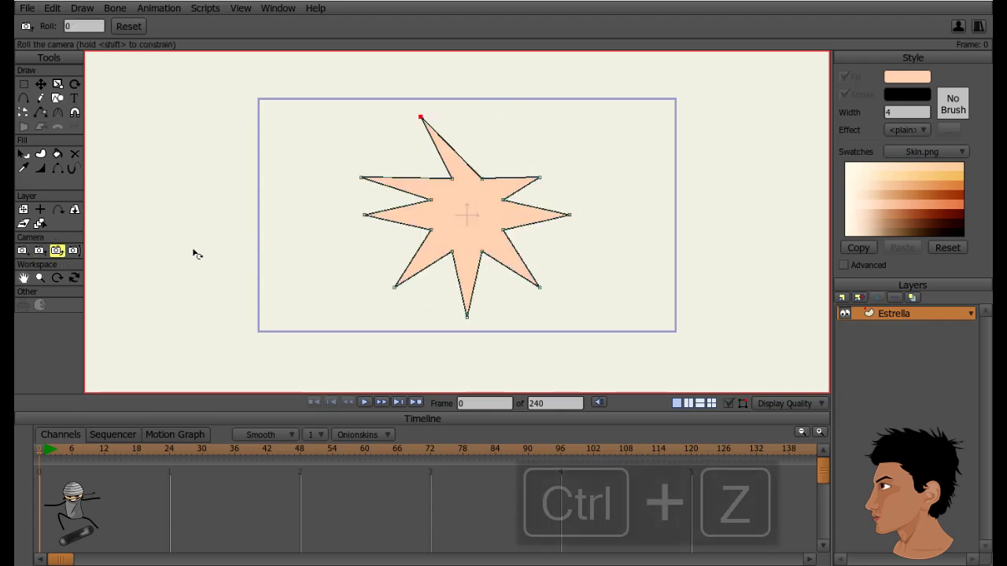
{"action": "left_click", "coordinate": [74, 250]}
{"action": "left_click_drag", "start_coordinate": [488, 258], "coordinate": [521, 270]}
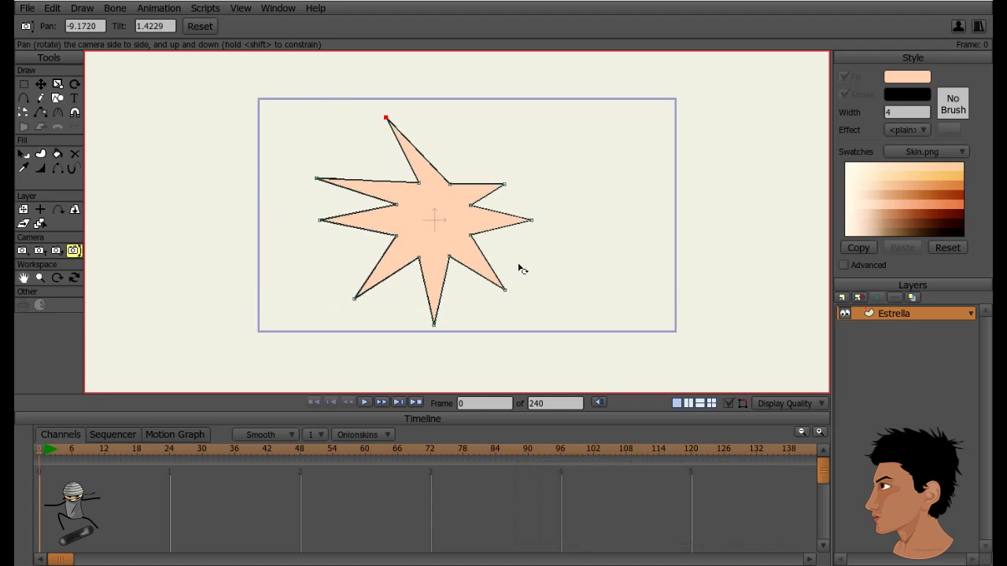
{"action": "key", "text": "ctrl+z"}
- Try a camera tilt of 90 and undo it
{"action": "double_click", "coordinate": [152, 26]}
{"action": "type", "text": "90"}
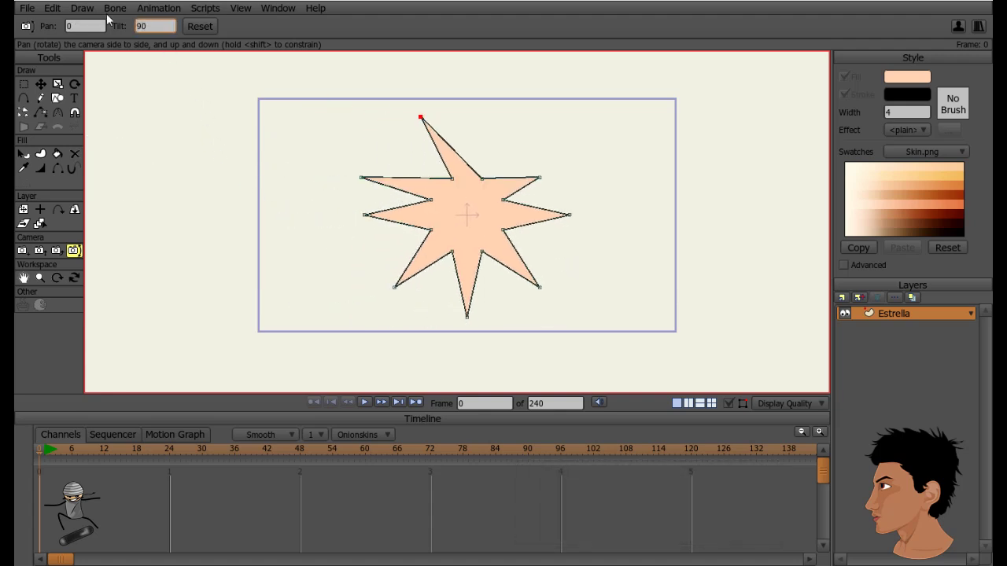
{"action": "key", "text": "Return"}
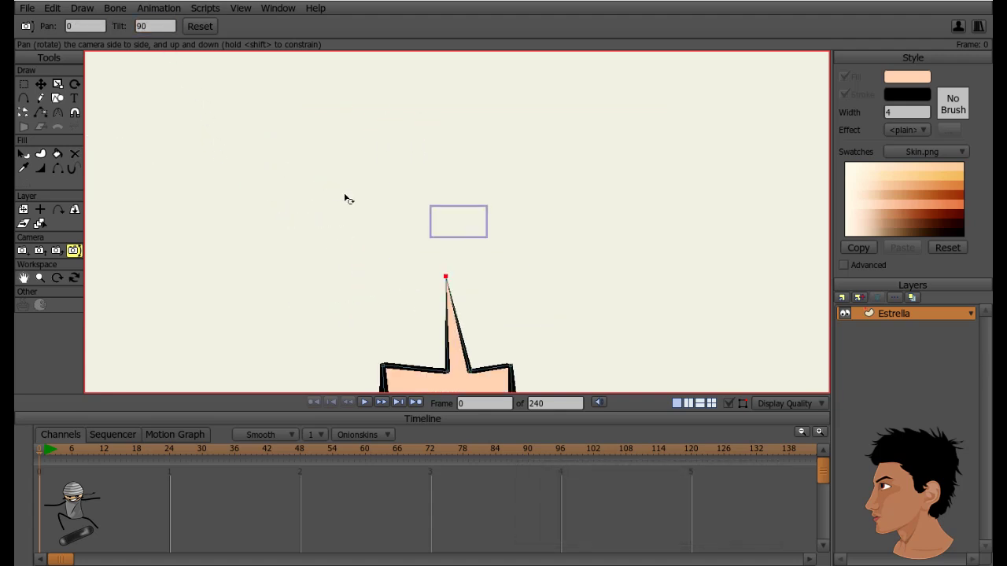
{"action": "key", "text": "ctrl+z"}
- Orbit the workspace to see the camera from the side and try panning and tilting it, undoing the camera changes
{"action": "left_click", "coordinate": [74, 278]}
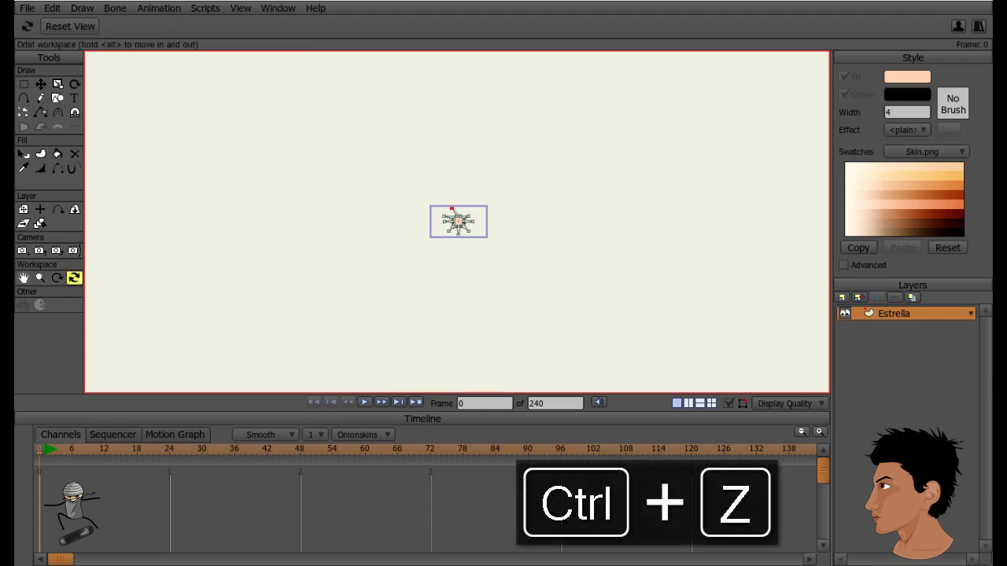
{"action": "left_click", "coordinate": [70, 26]}
{"action": "left_click_drag", "start_coordinate": [289, 283], "coordinate": [539, 243]}
{"action": "left_click", "coordinate": [73, 250]}
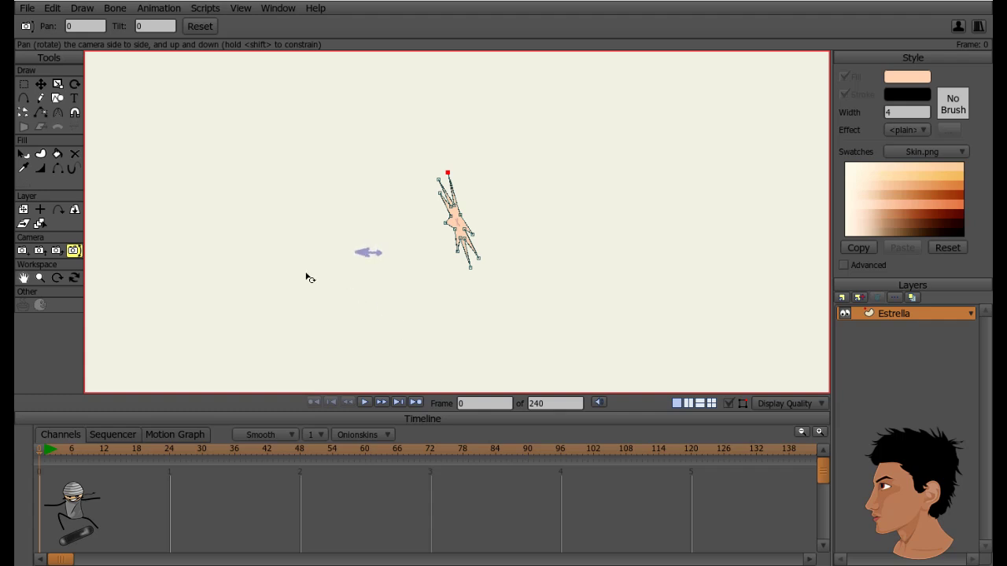
{"action": "left_click_drag", "start_coordinate": [542, 296], "coordinate": [496, 293]}
{"action": "key", "text": "ctrl+z"}
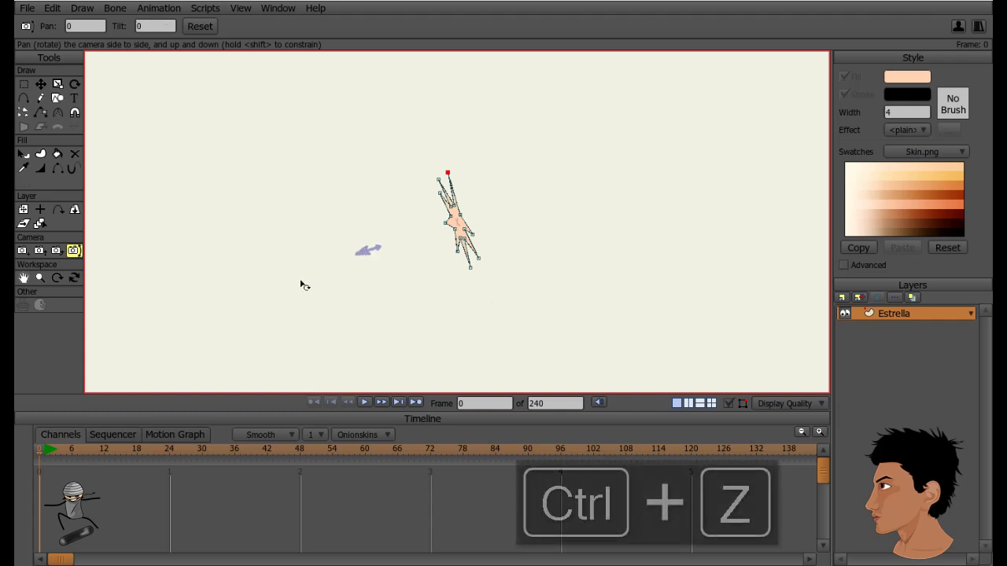
{"action": "key", "text": "ctrl+z"}
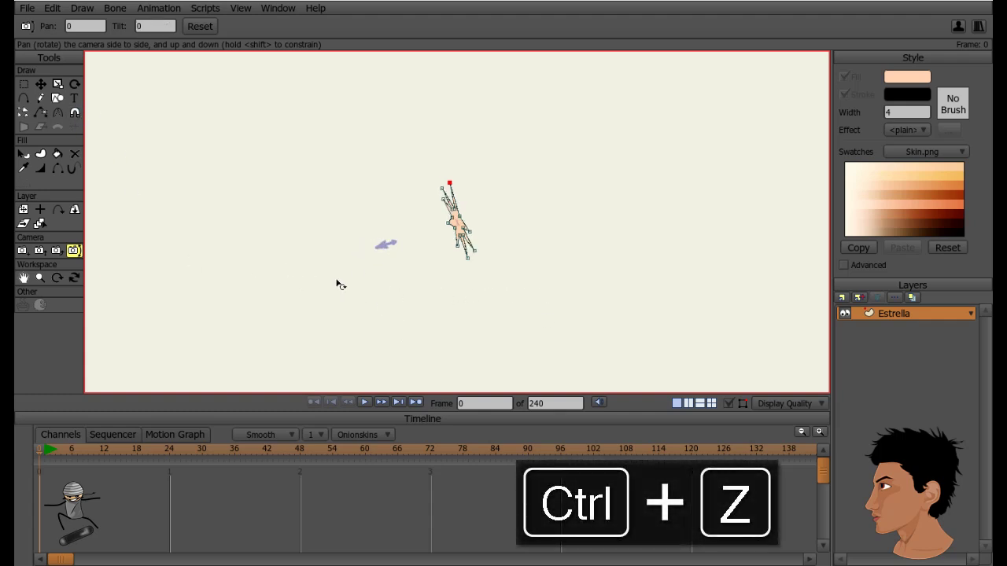
- Reset the workspace view and rotate the camera to a pan of about -34.7 and a tilt of about -4.1
{"action": "left_click", "coordinate": [74, 277]}
{"action": "left_click", "coordinate": [77, 32]}
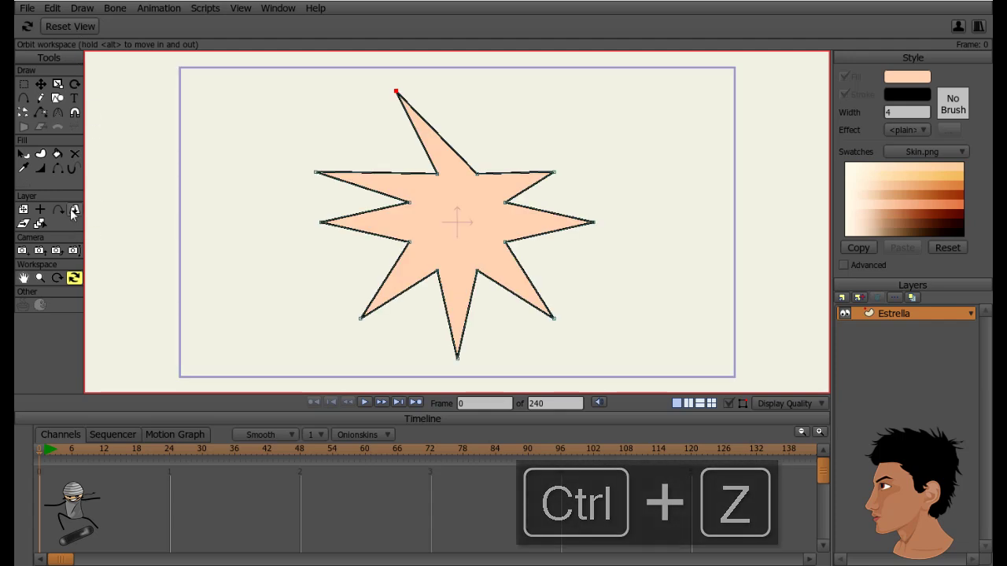
{"action": "left_click", "coordinate": [74, 250]}
{"action": "scroll", "coordinate": [464, 288], "scroll_direction": "down", "scroll_amount": 3}
{"action": "left_click_drag", "start_coordinate": [464, 287], "coordinate": [308, 231]}
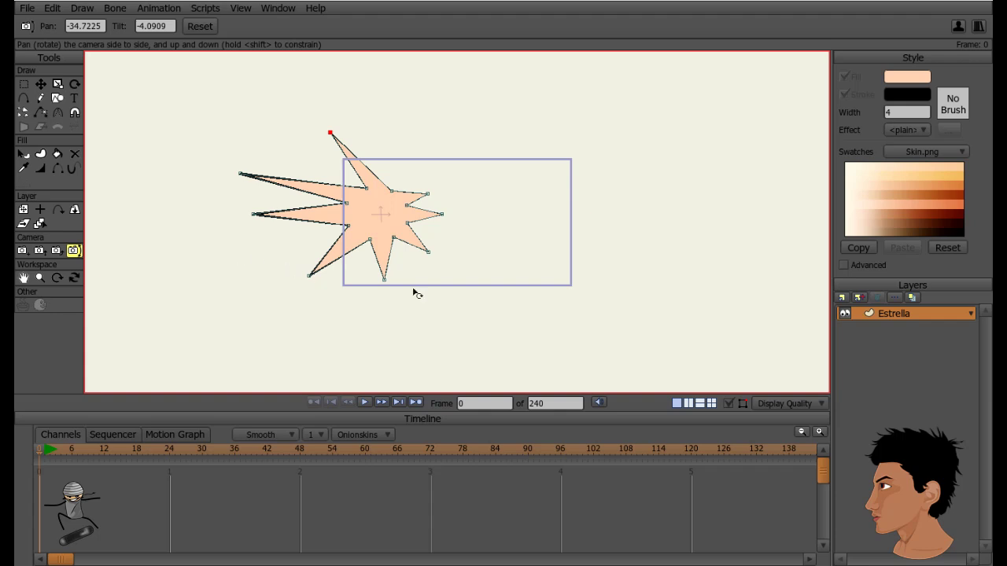
- Check the Estrella layer's general settings, and try a camera pan of about 5.7 with a tilt of about -27.9, undoing it
{"action": "double_click", "coordinate": [871, 314]}
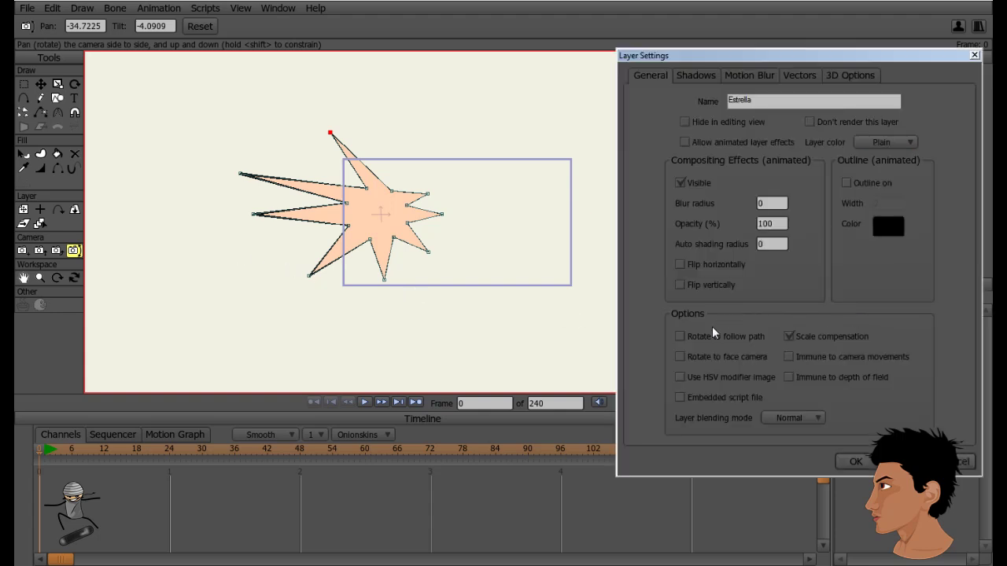
{"action": "left_click", "coordinate": [858, 462]}
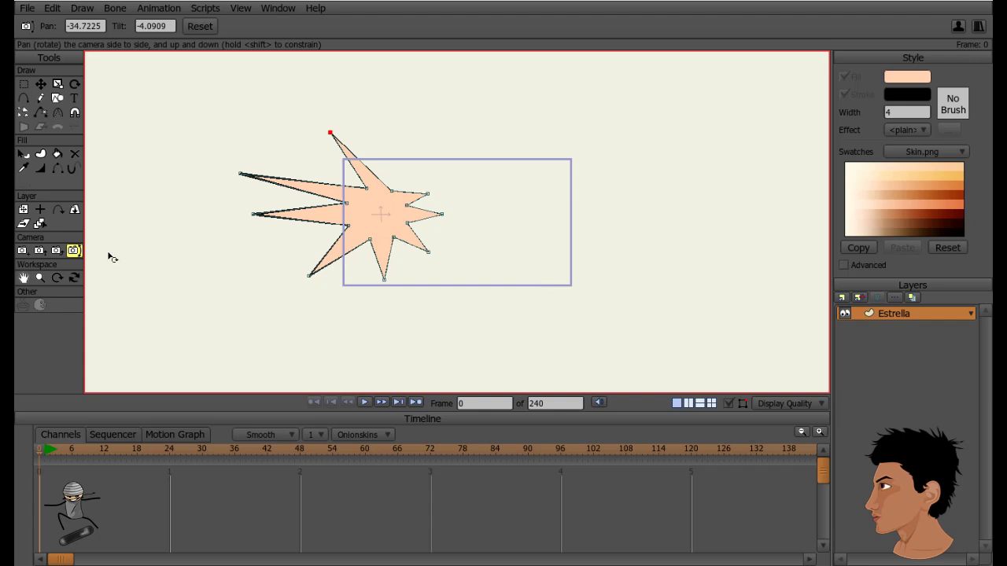
{"action": "left_click_drag", "start_coordinate": [287, 317], "coordinate": [465, 231]}
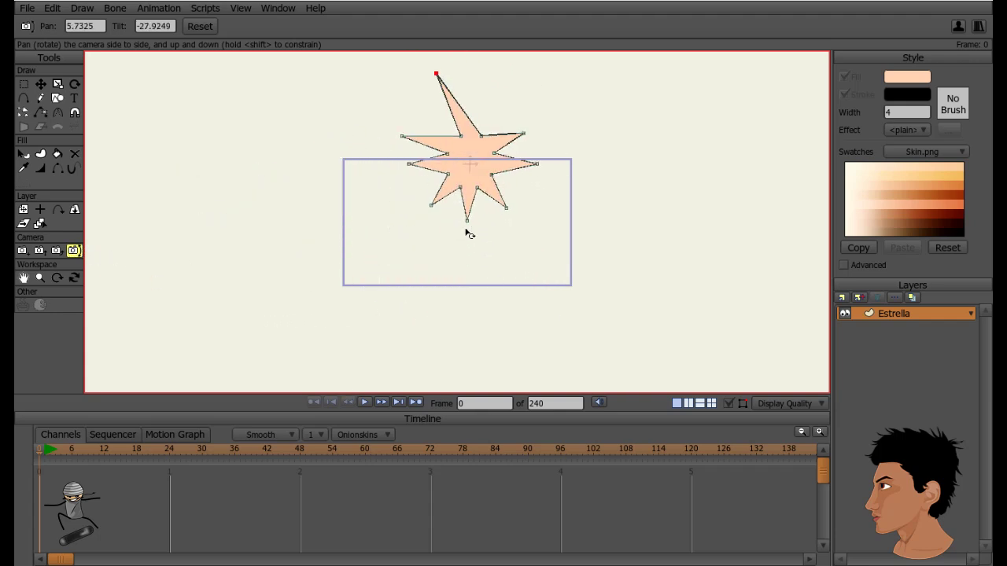
{"action": "key", "text": "ctrl+z"}
- Enable Rotate to face camera on the Estrella layer and orbit the workspace to examine the star's orientation relative to the camera
{"action": "double_click", "coordinate": [880, 312]}
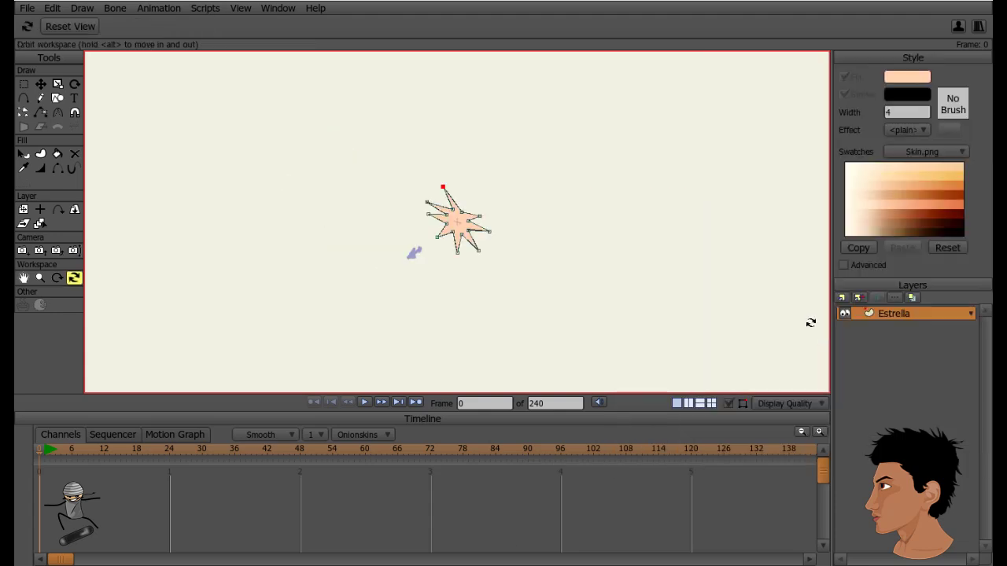
{"action": "left_click_drag", "start_coordinate": [584, 296], "coordinate": [281, 181]}
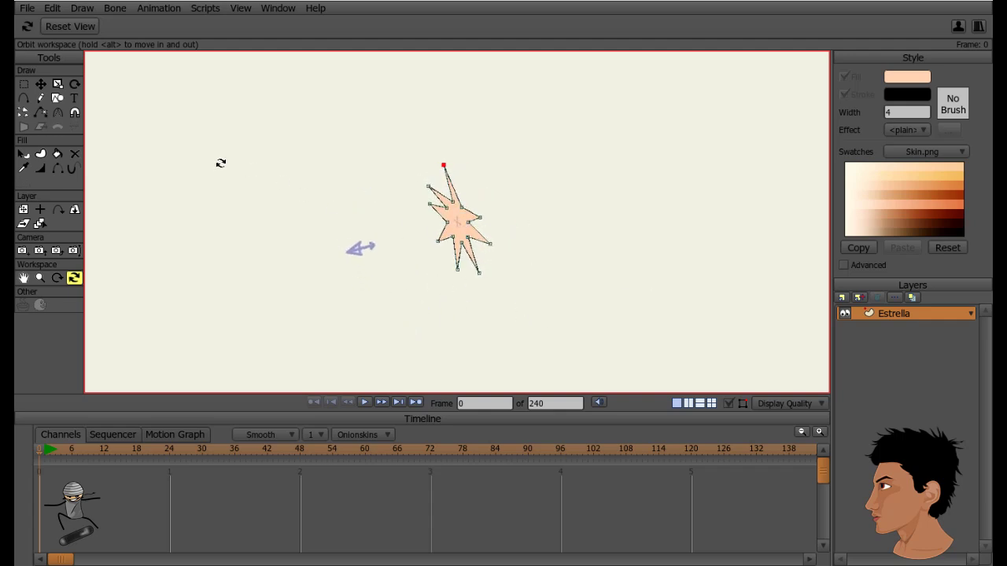
{"action": "left_click_drag", "start_coordinate": [360, 242], "coordinate": [429, 289]}
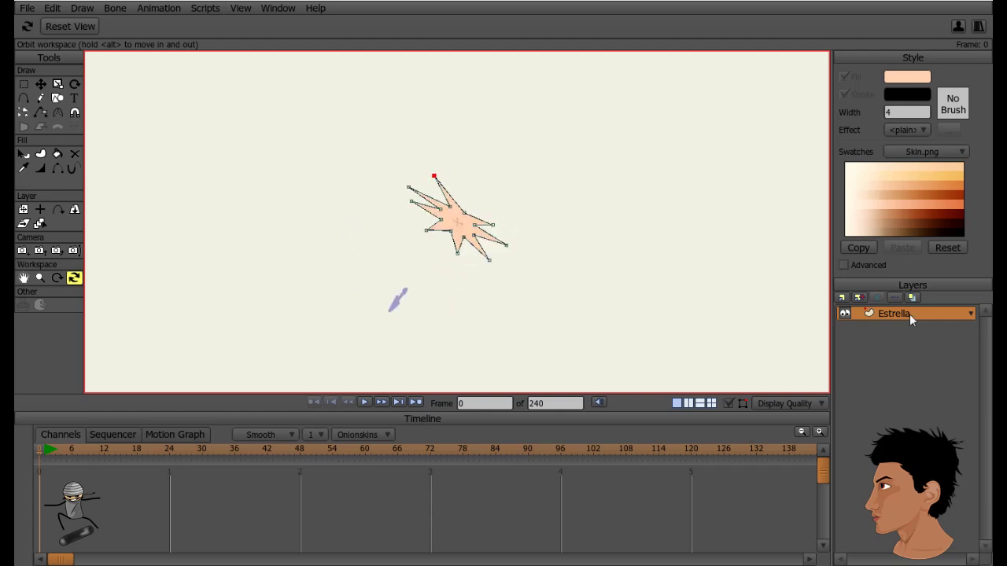
- Review the Estrella layer's general settings and orbit the workspace to examine the star's orientation relative to the camera
{"action": "double_click", "coordinate": [910, 314]}
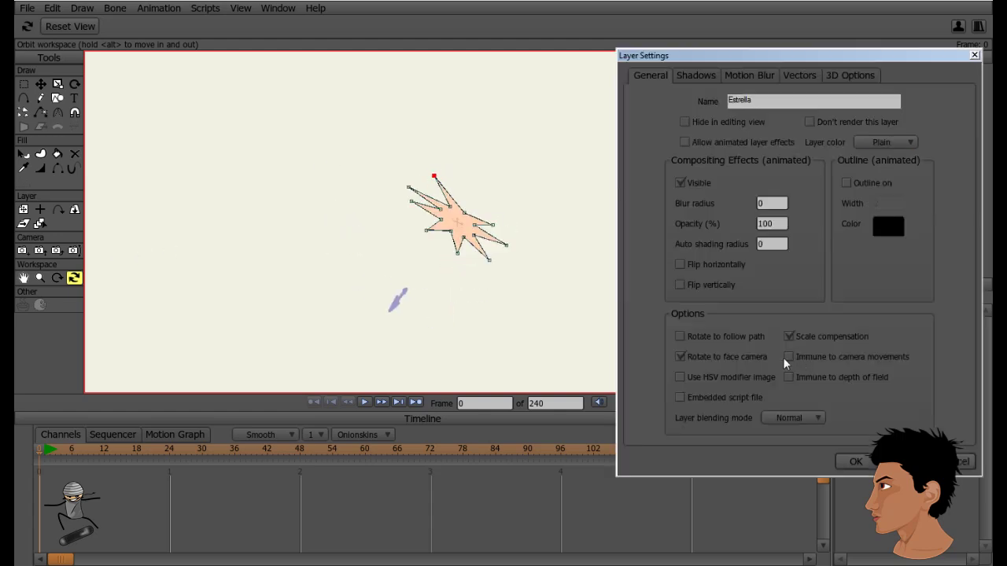
{"action": "left_click", "coordinate": [855, 462]}
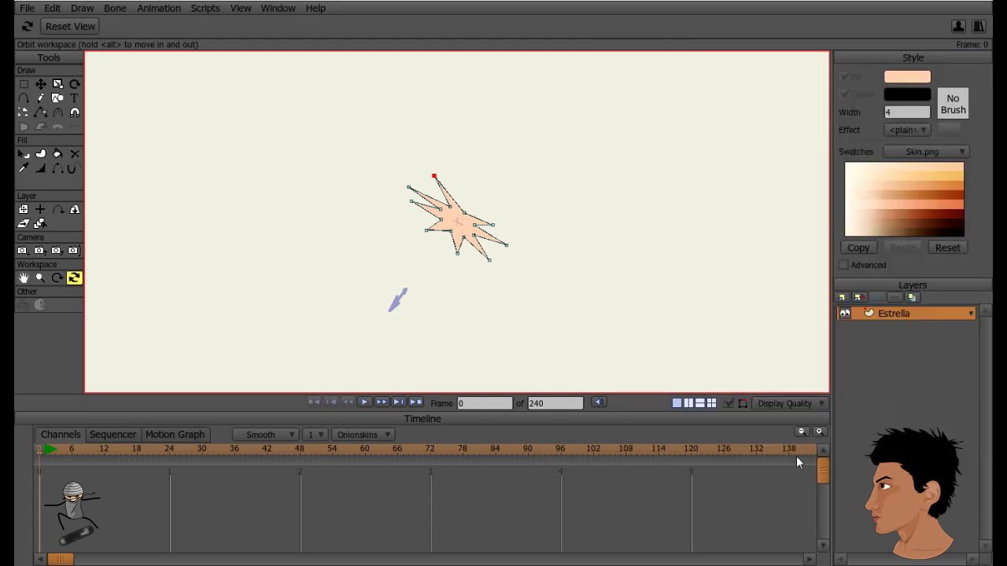
{"action": "left_click_drag", "start_coordinate": [438, 318], "coordinate": [382, 302]}
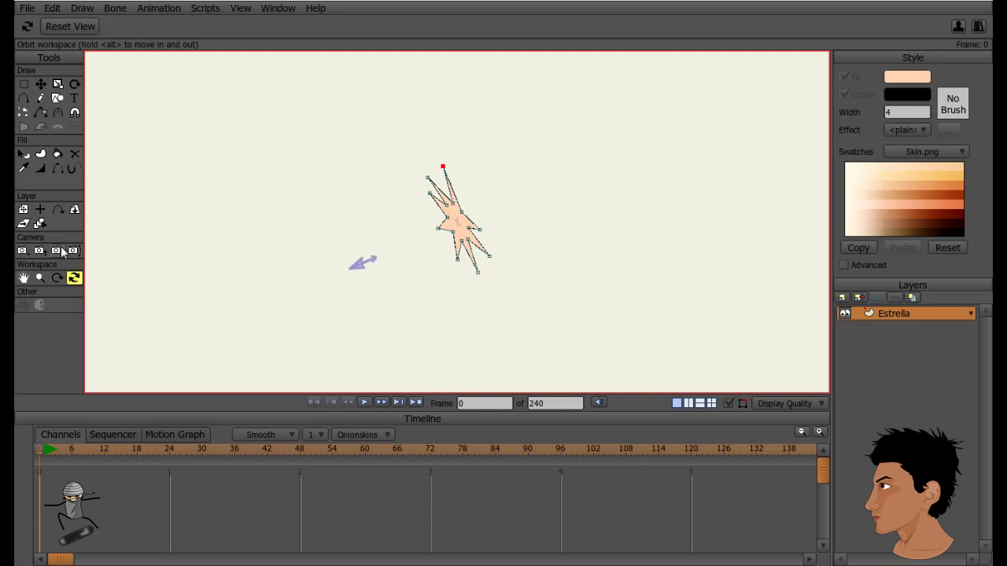
- Set the camera's X position to 2, and try tracking the camera sideways, undoing that move
{"action": "left_click", "coordinate": [22, 250]}
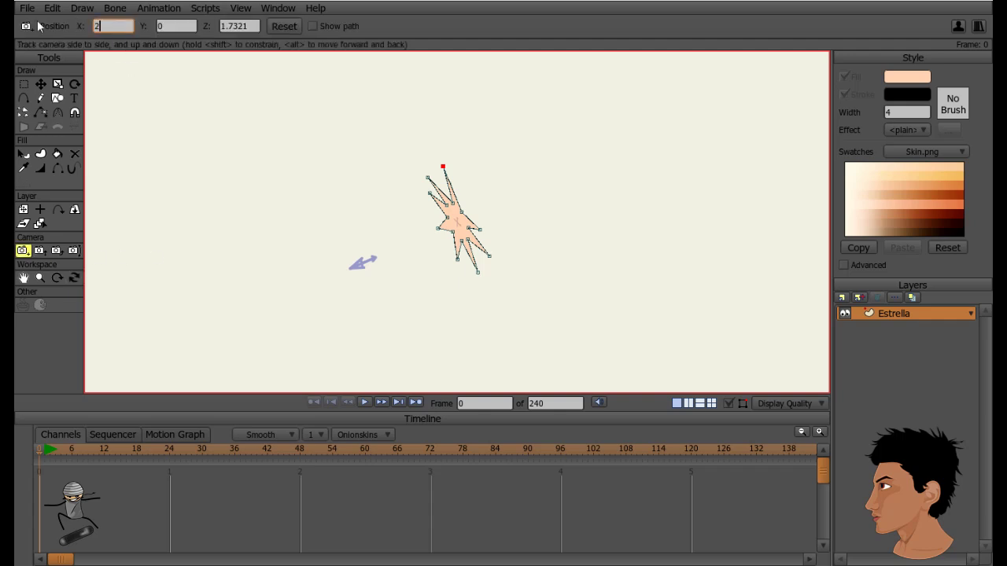
{"action": "key", "text": "Return"}
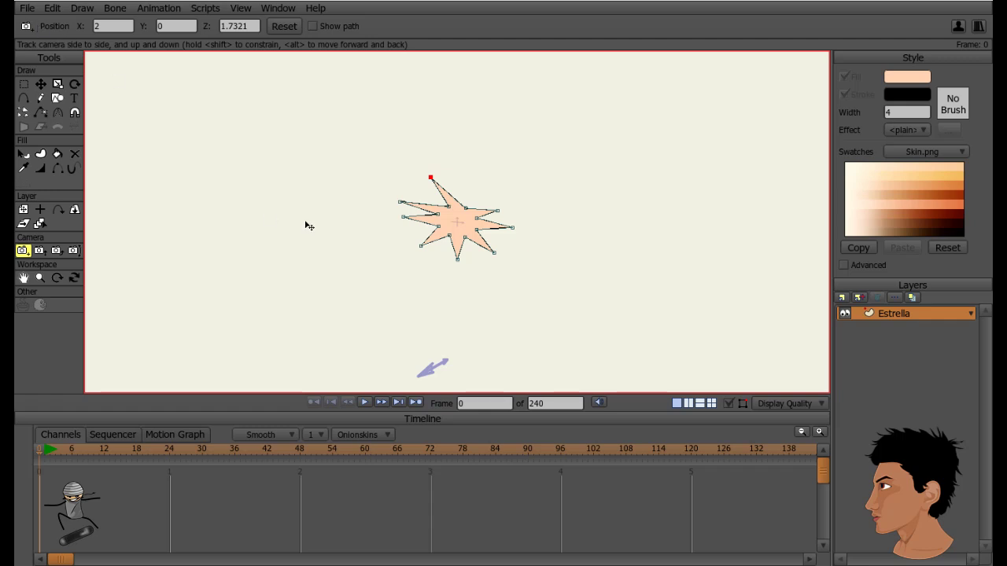
{"action": "left_click_drag", "start_coordinate": [373, 262], "coordinate": [487, 262]}
{"action": "key", "text": "ctrl+z"}
- Orbit the workspace to view the star from another side, and set the camera's X position to -2
{"action": "left_click", "coordinate": [74, 278]}
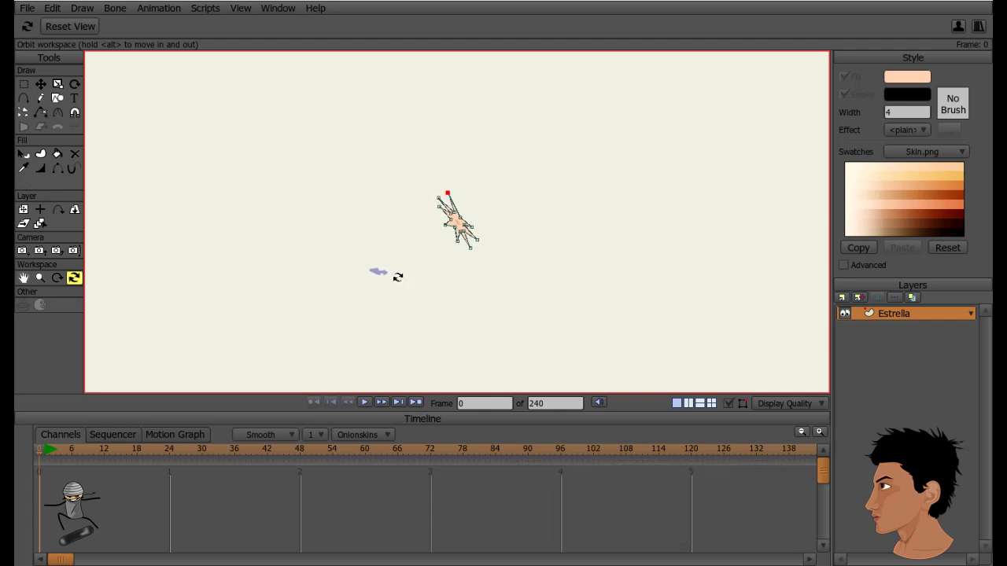
{"action": "left_click_drag", "start_coordinate": [395, 276], "coordinate": [427, 281]}
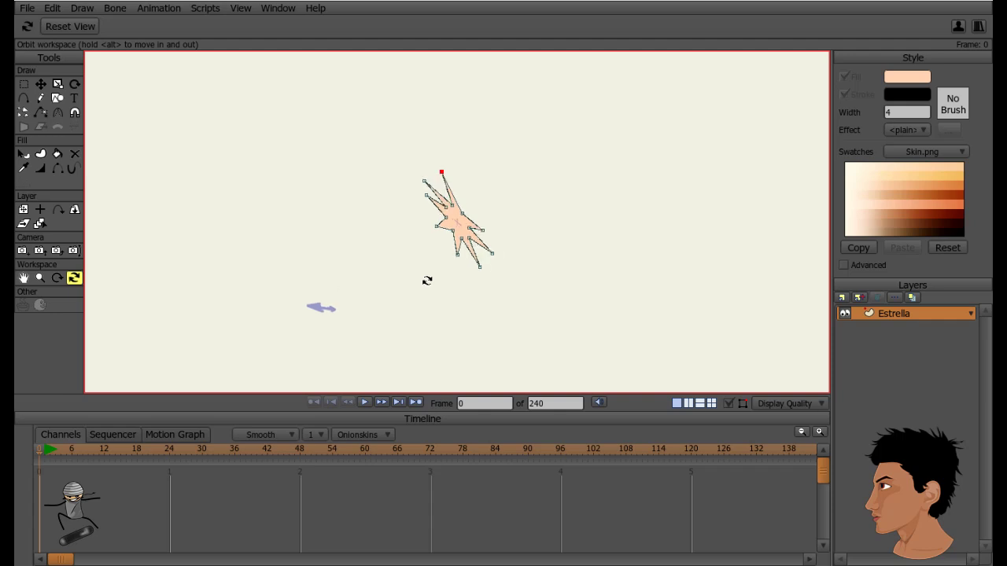
{"action": "left_click", "coordinate": [22, 250]}
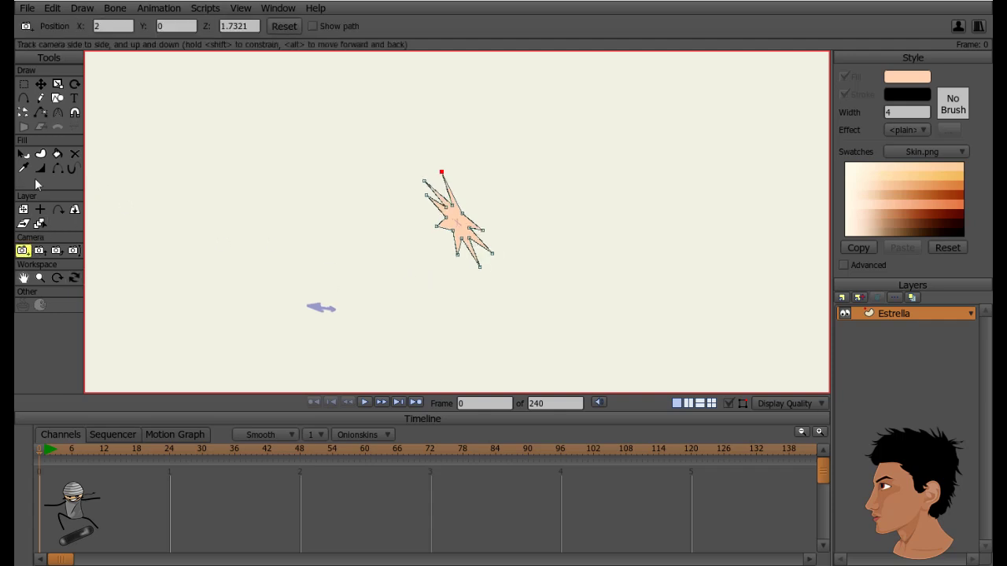
{"action": "left_click", "coordinate": [114, 25]}
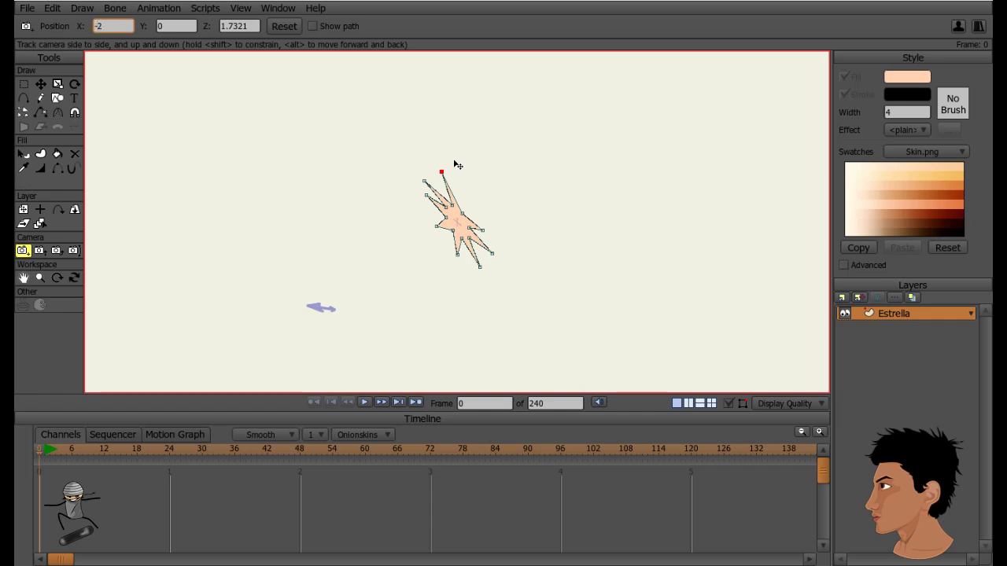
{"action": "key", "text": "Return"}
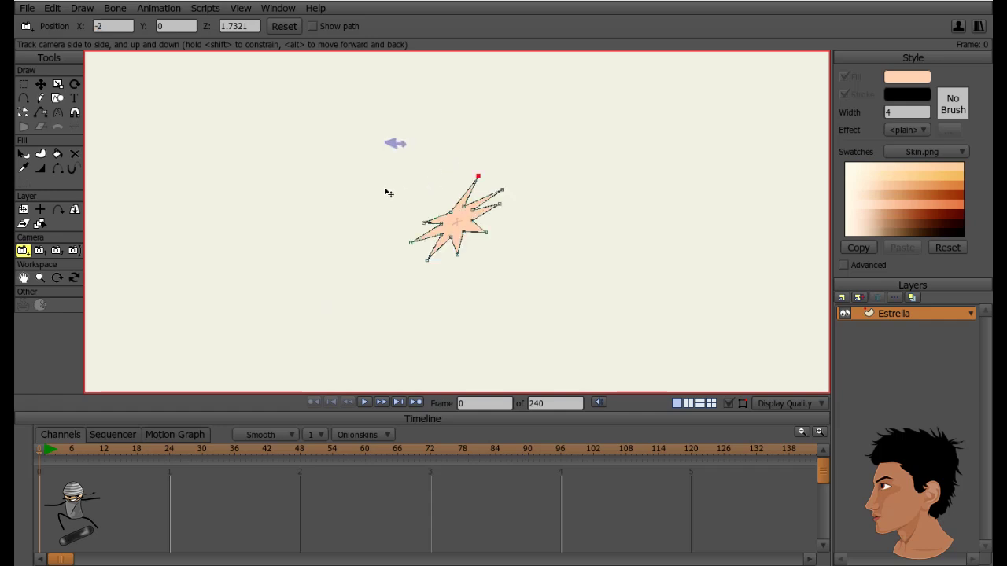
- Try the camera at an X position of -1, and return the X position to -2
{"action": "left_click", "coordinate": [102, 25]}
{"action": "key", "text": "BackSpace"}
{"action": "type", "text": "1"}
{"action": "key", "text": "Return"}
{"action": "left_click", "coordinate": [101, 26]}
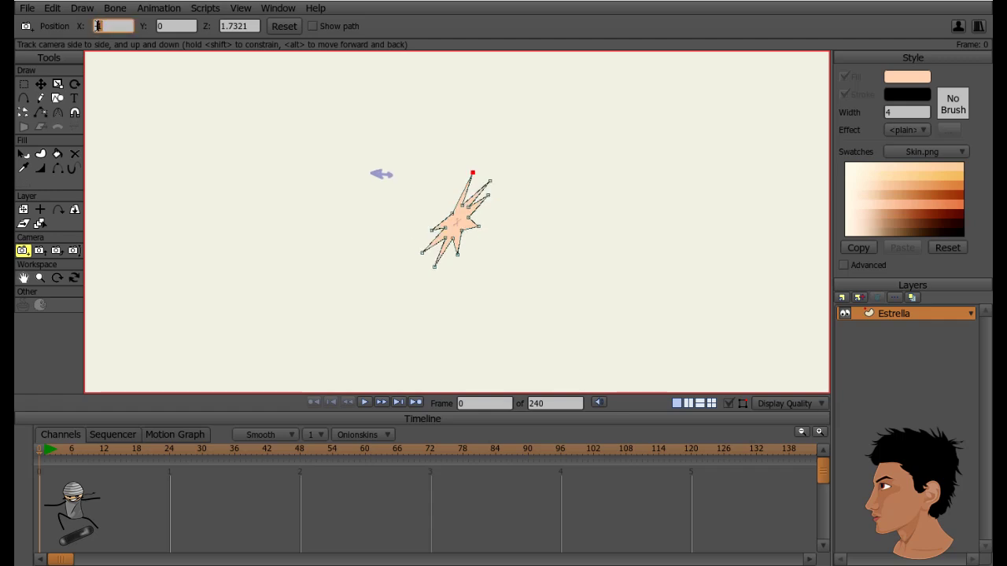
{"action": "type", "text": "0"}
{"action": "key", "text": "Return"}
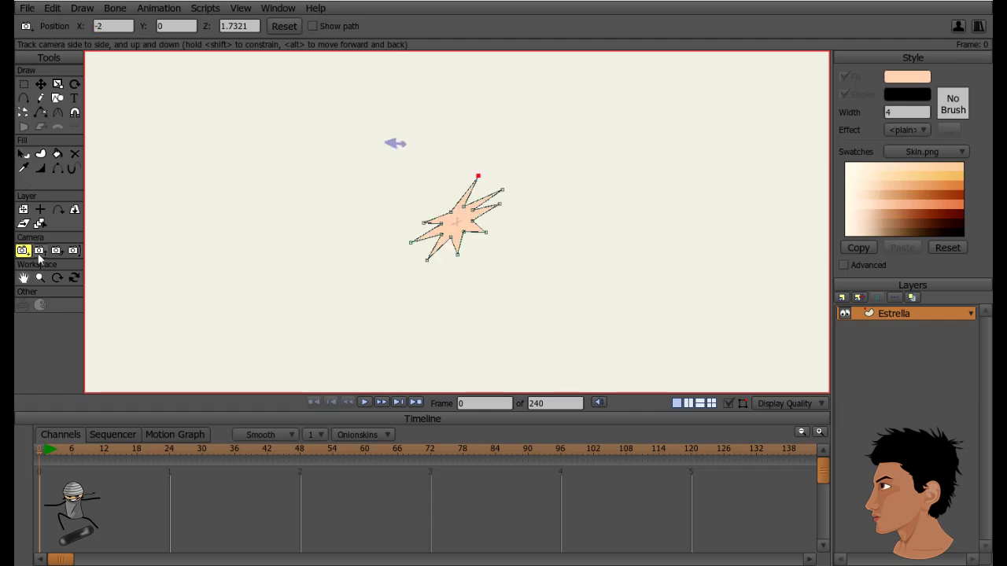
- Orbit the workspace to view the star from a new angle, and set the camera's position to X 0 and Y 2
{"action": "left_click", "coordinate": [74, 277]}
{"action": "left_click_drag", "start_coordinate": [378, 333], "coordinate": [397, 336]}
{"action": "left_click_drag", "start_coordinate": [493, 281], "coordinate": [547, 343]}
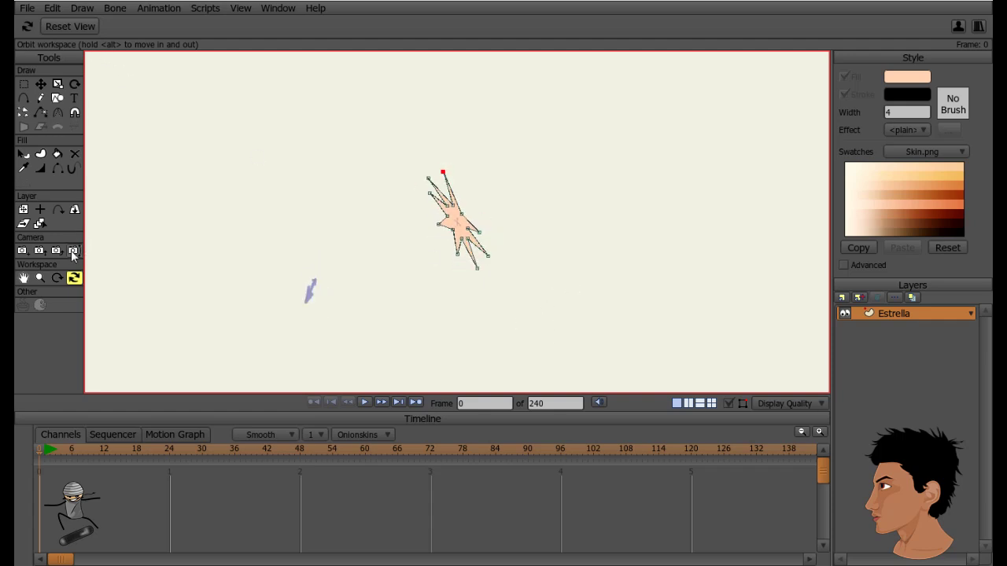
{"action": "left_click", "coordinate": [23, 250]}
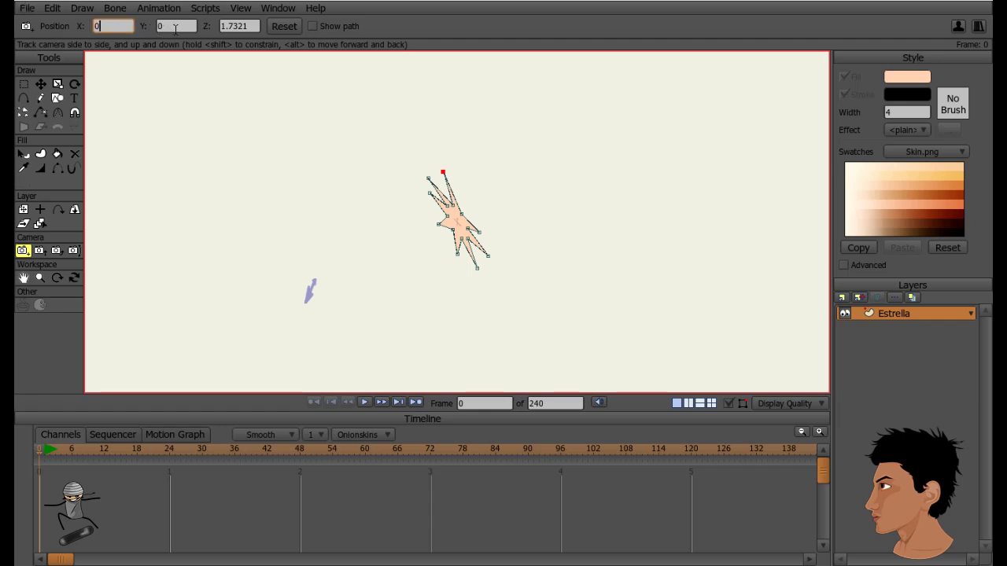
{"action": "left_click", "coordinate": [174, 28]}
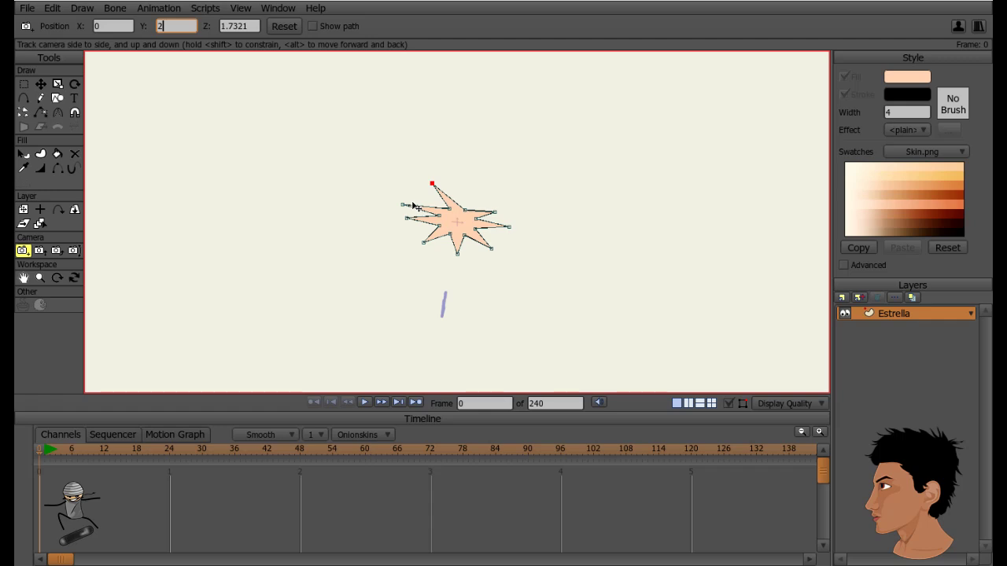
{"action": "key", "text": "Return"}
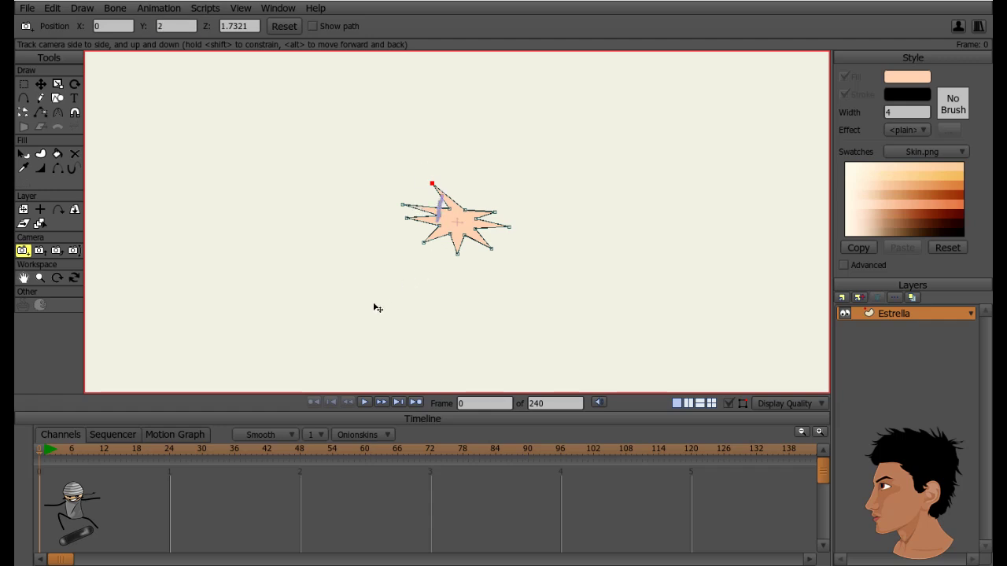
- Orbit to a side view of the star, try a camera Y position of -2, and return it to 0
{"action": "left_click", "coordinate": [74, 278]}
{"action": "left_click_drag", "start_coordinate": [534, 339], "coordinate": [101, 239]}
{"action": "left_click", "coordinate": [22, 251]}
{"action": "left_click", "coordinate": [180, 25]}
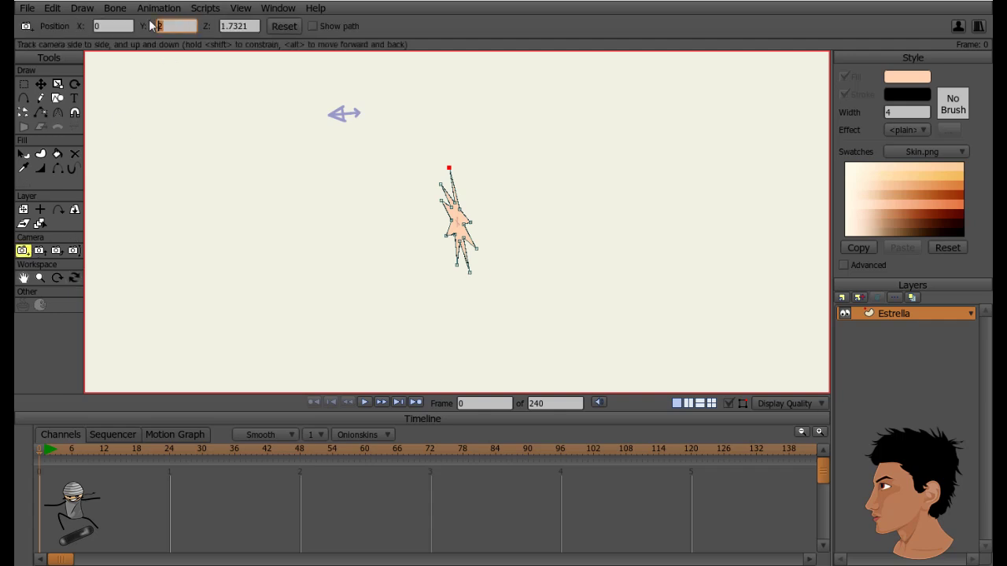
{"action": "double_click", "coordinate": [160, 25]}
{"action": "type", "text": "-2"}
{"action": "key", "text": "Return"}
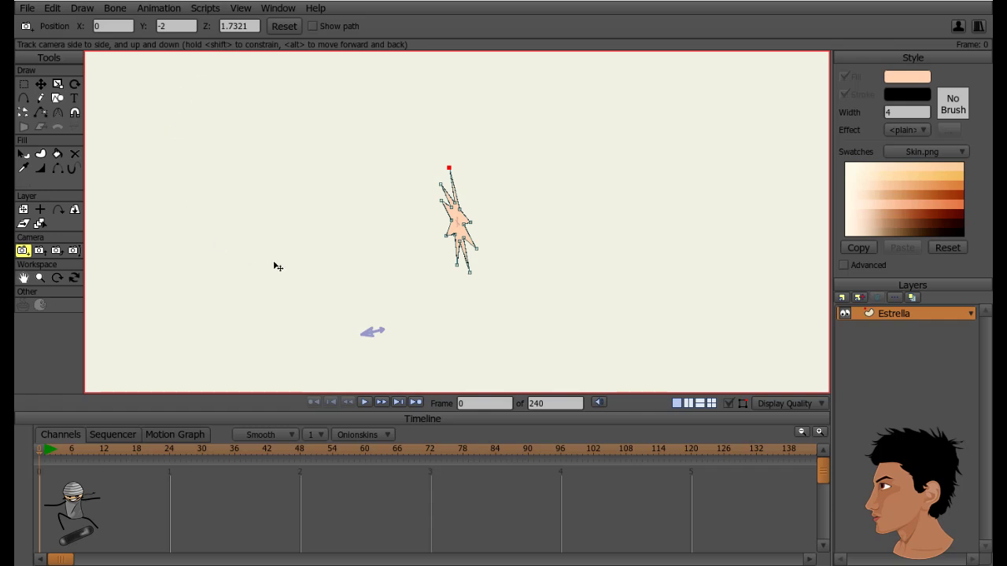
{"action": "left_click", "coordinate": [176, 26]}
{"action": "type", "text": "0"}
{"action": "key", "text": "Return"}
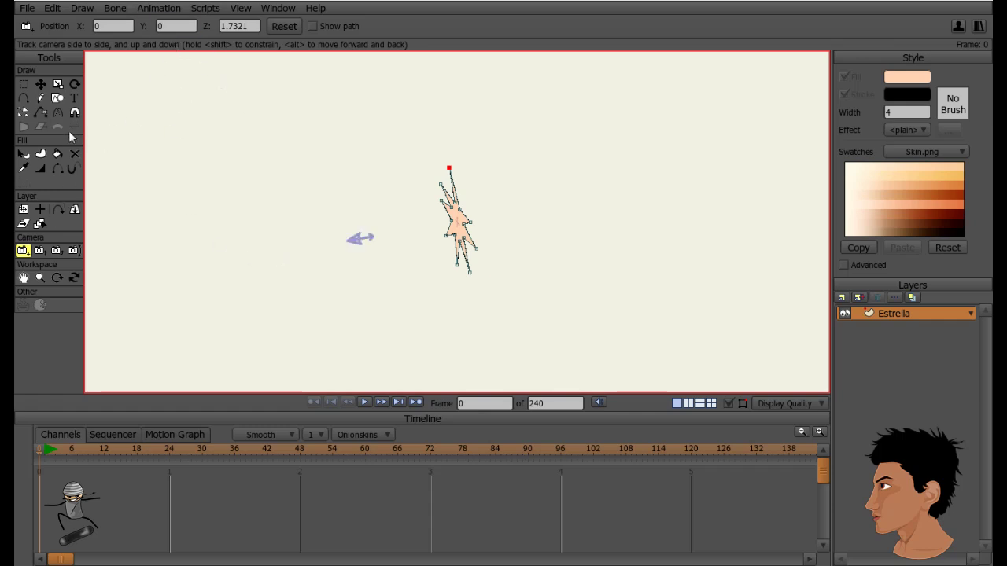
- Try a different camera X position to see the star turn, and return the X position to 0
{"action": "left_click", "coordinate": [112, 26]}
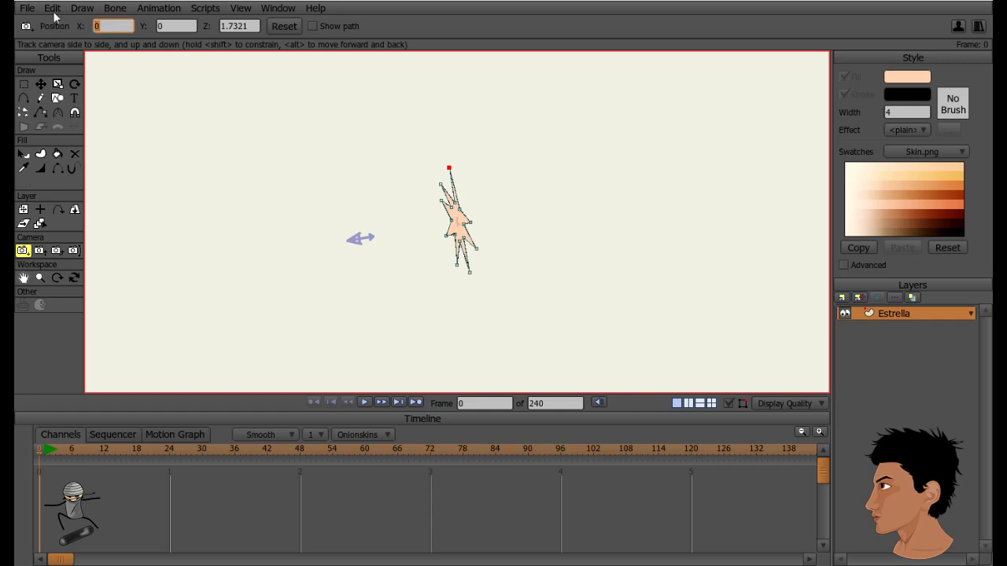
{"action": "key", "text": "Return"}
{"action": "left_click", "coordinate": [112, 26]}
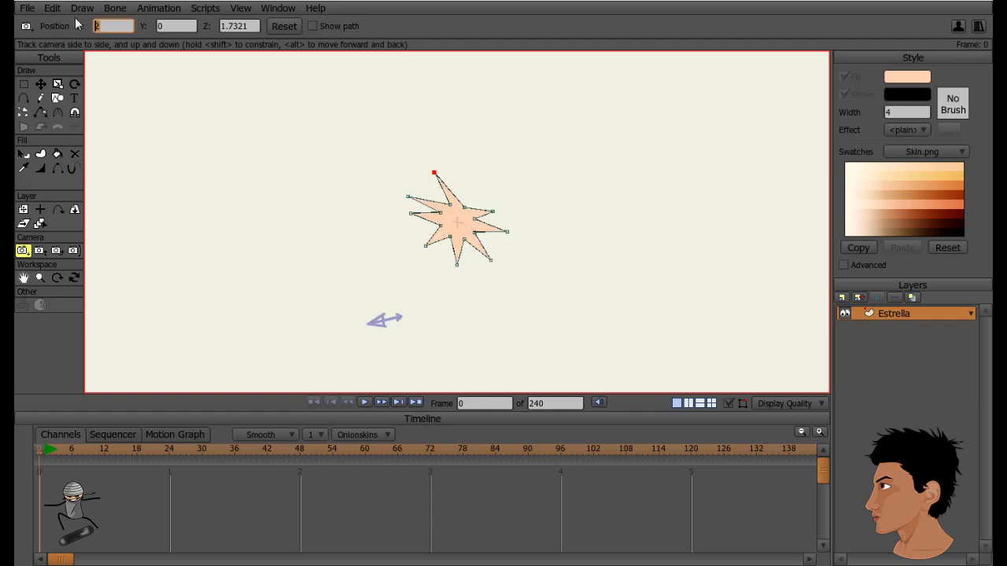
{"action": "type", "text": "0"}
{"action": "key", "text": "Return"}
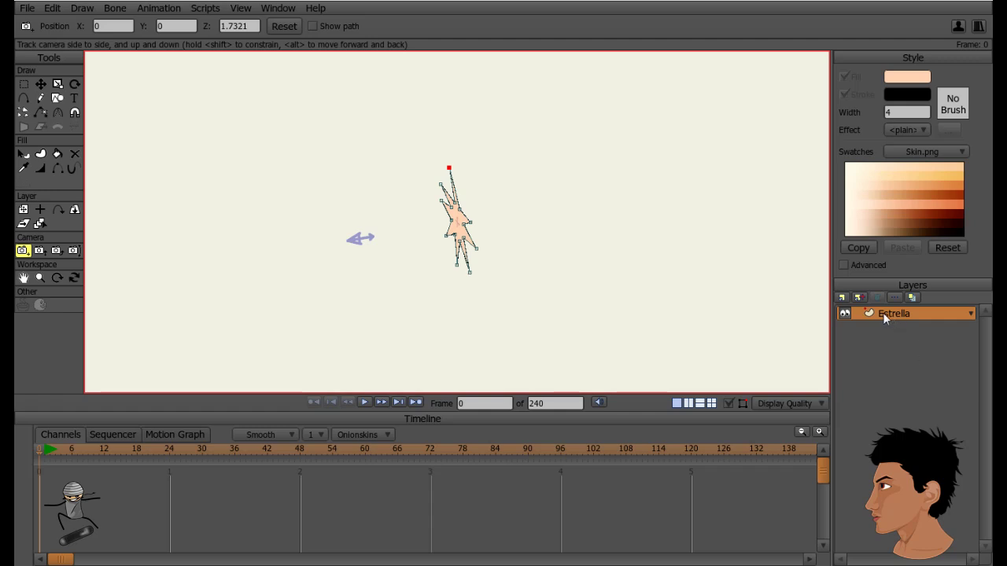
- Reset the workspace view and disable Rotate to face camera on the Estrella layer
{"action": "left_click", "coordinate": [74, 277]}
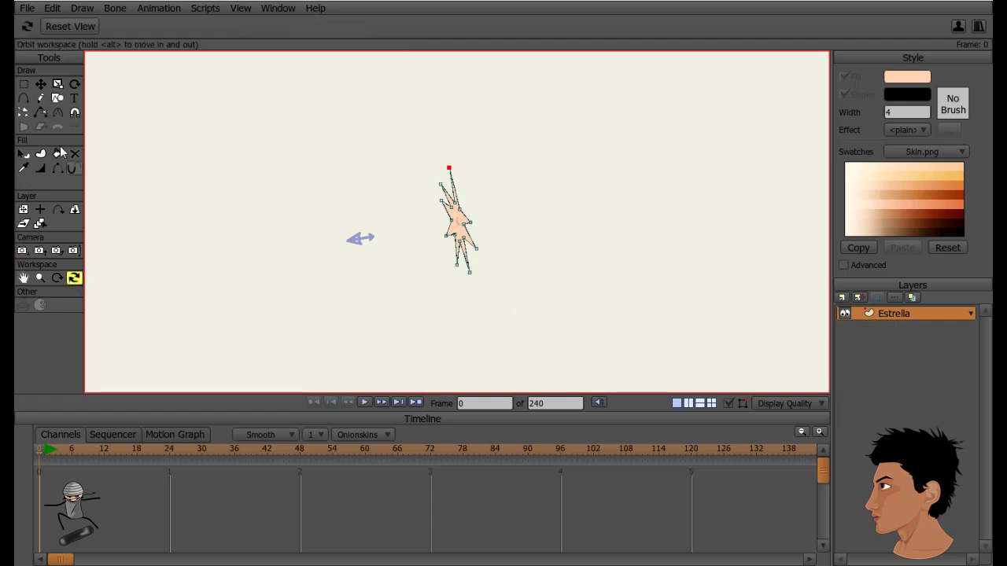
{"action": "left_click", "coordinate": [69, 32]}
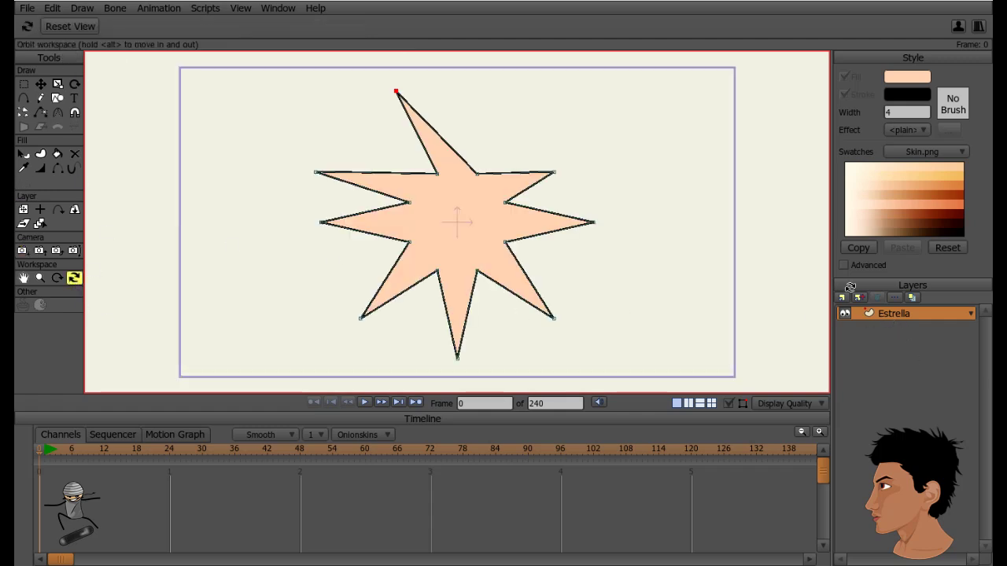
{"action": "double_click", "coordinate": [899, 314]}
{"action": "left_click", "coordinate": [681, 357]}
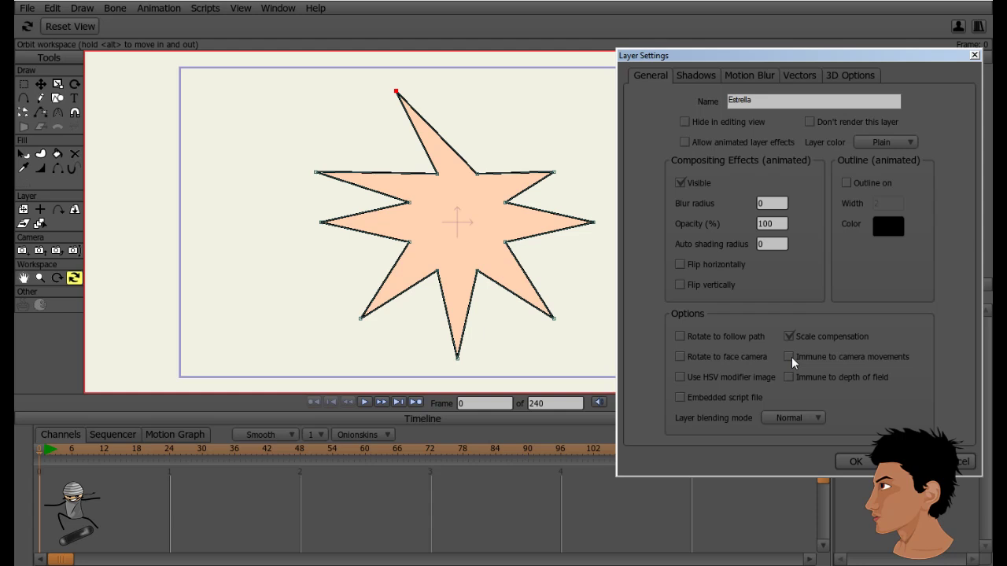
{"action": "left_click", "coordinate": [855, 461]}
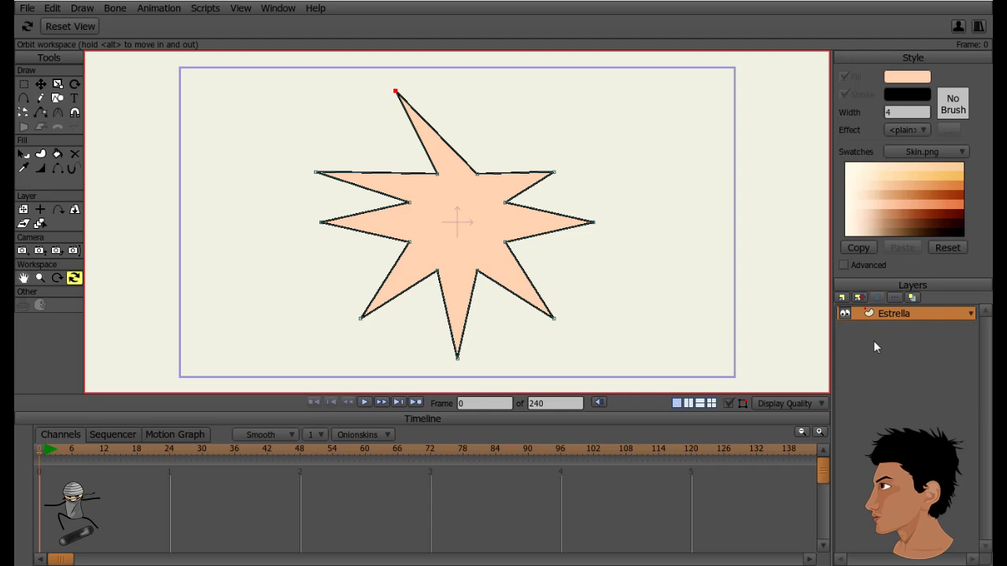
- Add a new vector layer above Estrella and name it Fondo
{"action": "left_click", "coordinate": [859, 297]}
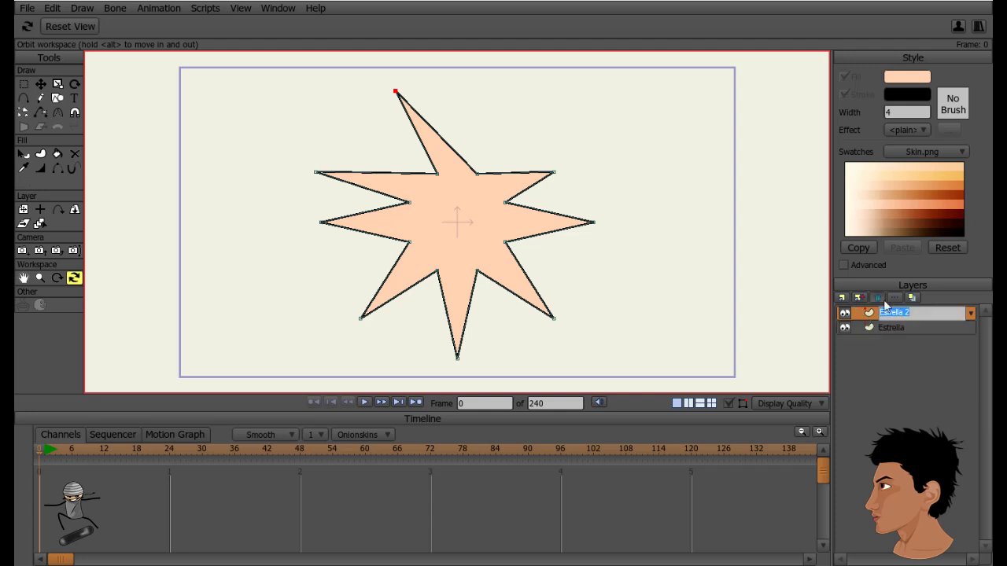
{"action": "left_click", "coordinate": [885, 305]}
{"action": "left_click", "coordinate": [865, 330]}
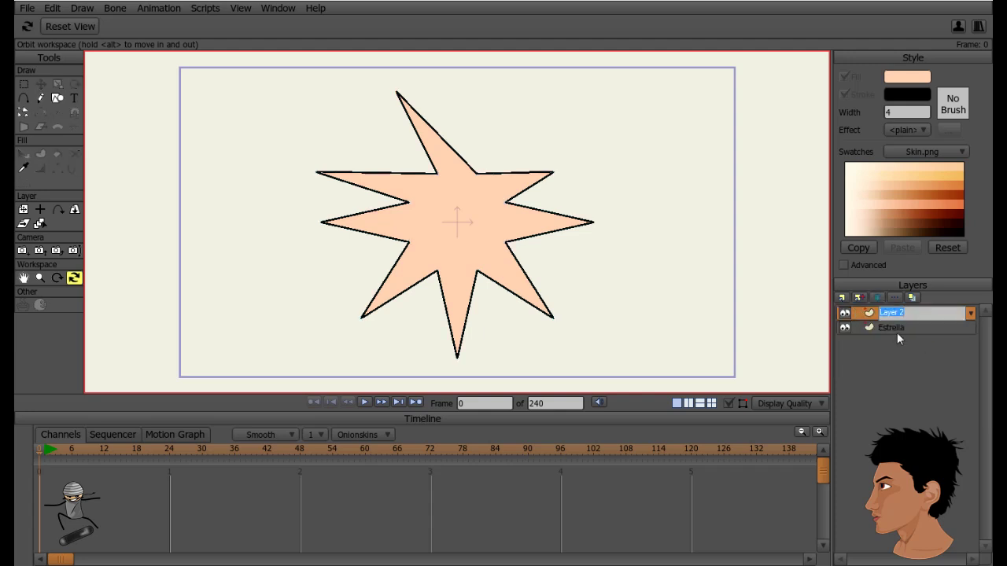
{"action": "type", "text": "Fondo"}
{"action": "key", "text": "Return"}
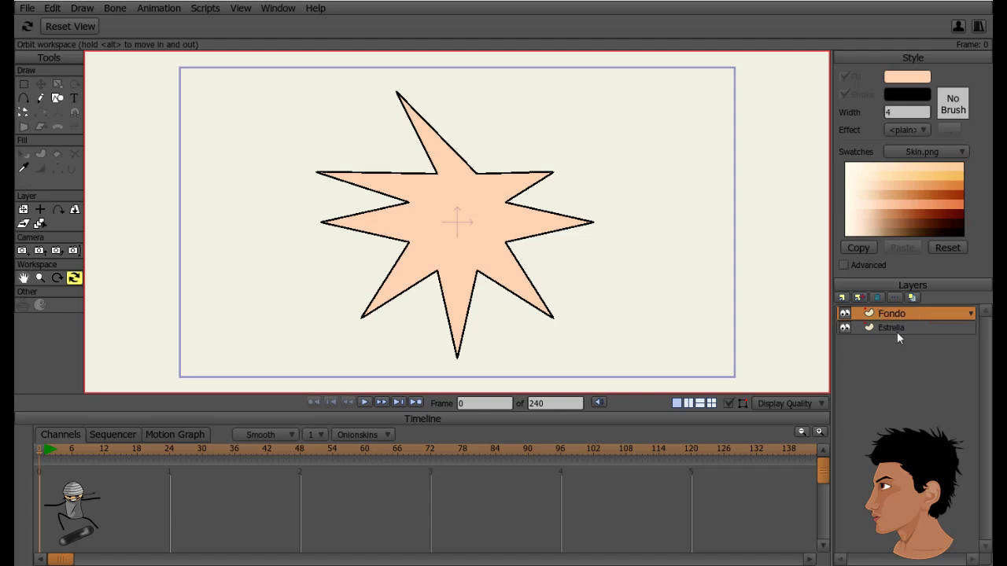
- Prepare to draw a shape on the Fondo layer with a Gradient effect of type Radial
{"action": "left_click", "coordinate": [59, 99]}
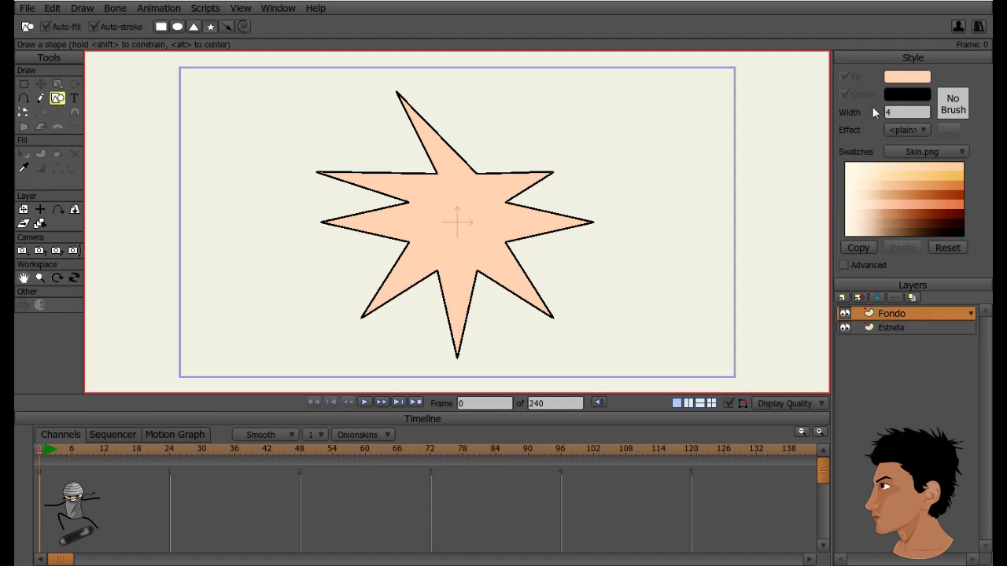
{"action": "left_click", "coordinate": [915, 129]}
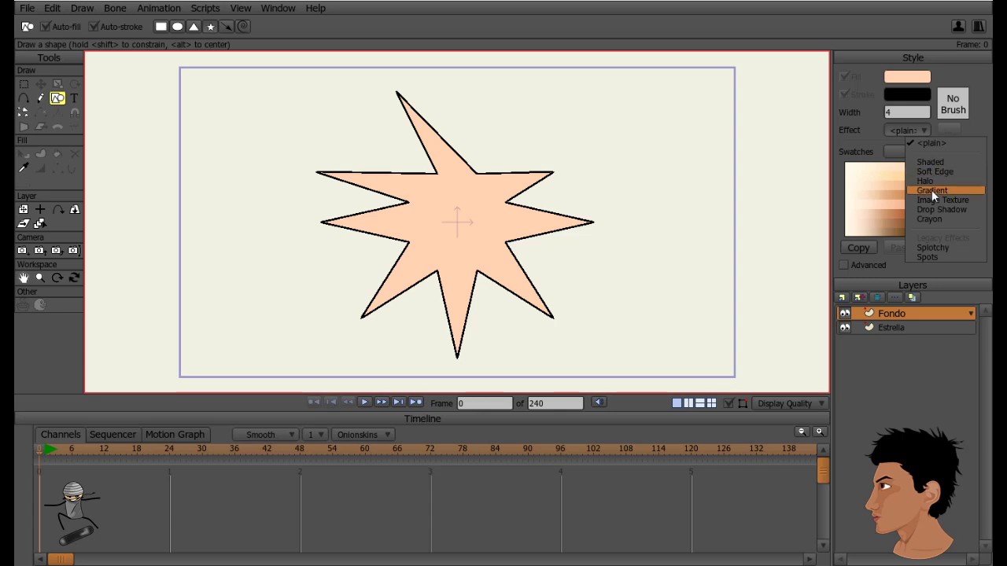
{"action": "left_click", "coordinate": [933, 192]}
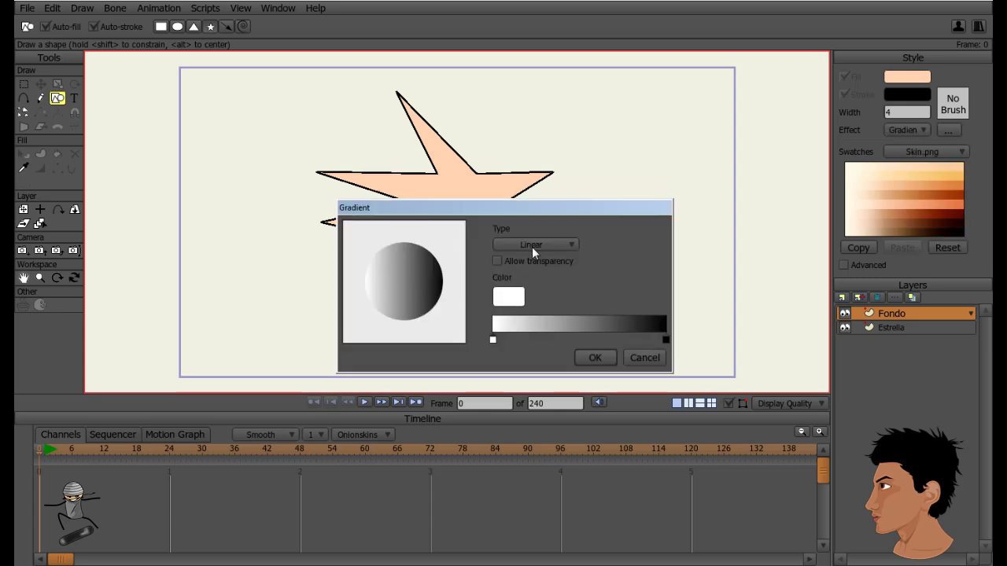
{"action": "left_click", "coordinate": [534, 245]}
{"action": "left_click", "coordinate": [534, 269]}
- Set the radial gradient's starting color to dark blue, 0B2145
{"action": "left_click", "coordinate": [508, 299]}
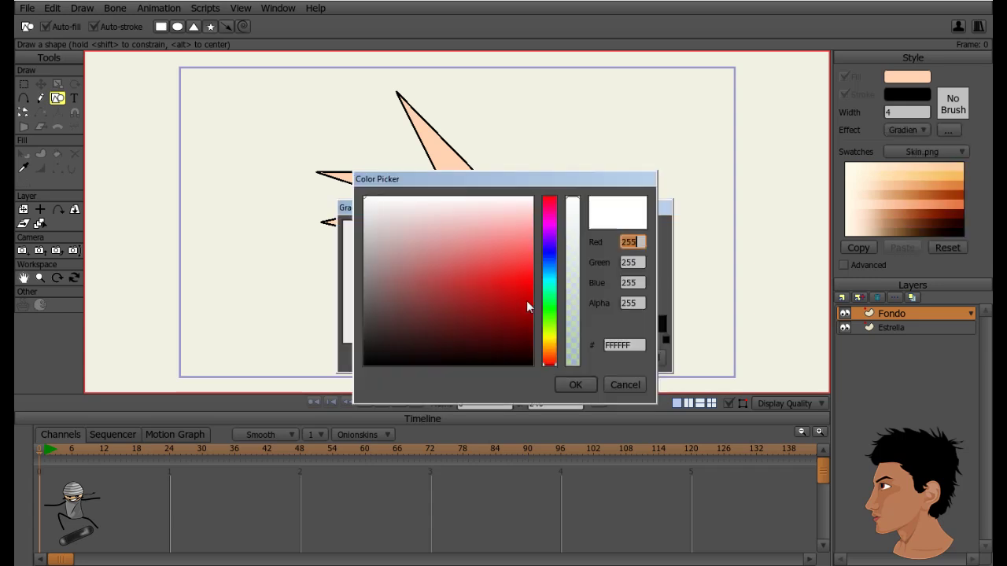
{"action": "left_click", "coordinate": [548, 260]}
{"action": "left_click", "coordinate": [503, 359]}
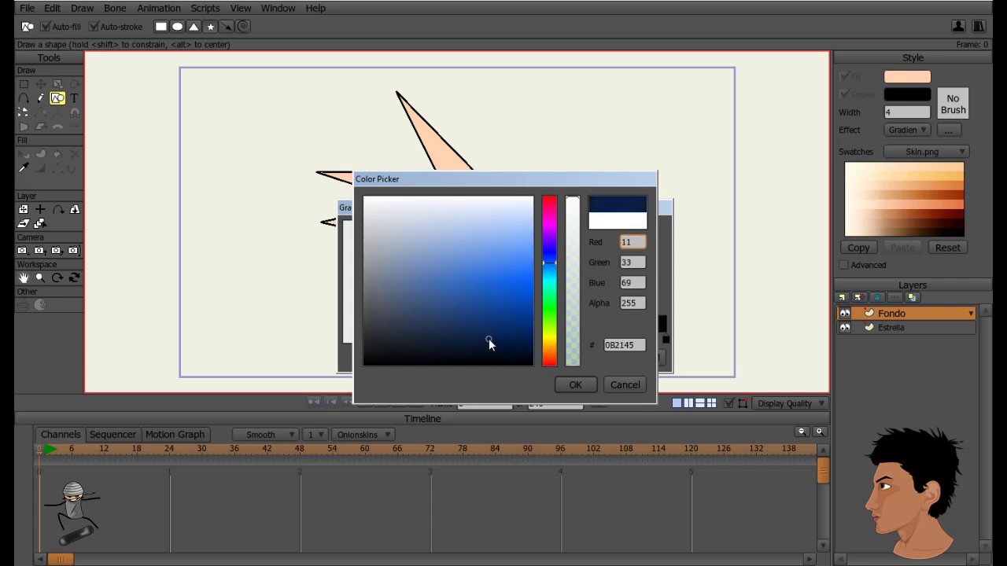
{"action": "left_click", "coordinate": [575, 385]}
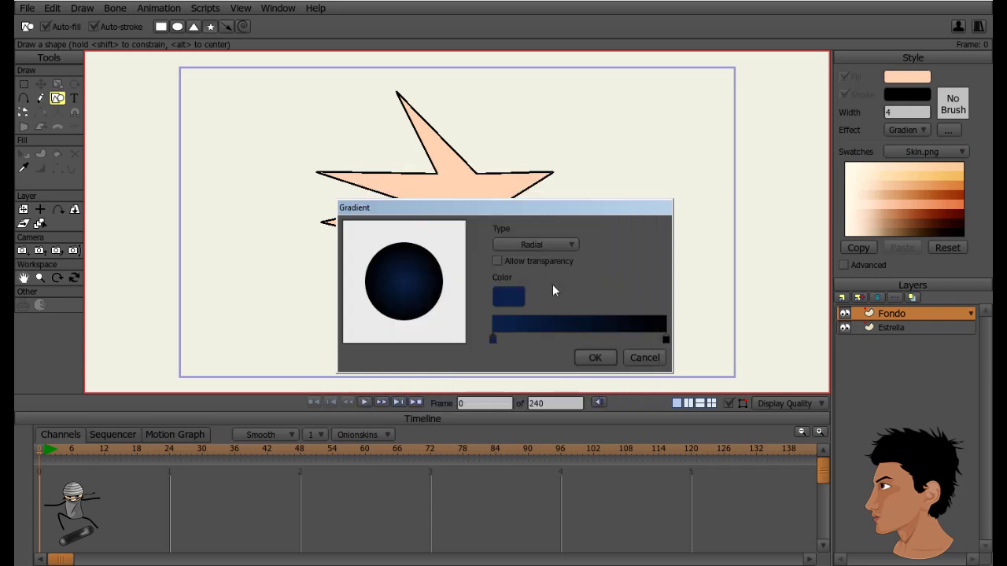
- Accept the radial gradient and draw a background rectangle slightly larger than the camera frame on the Fondo layer
{"action": "left_click", "coordinate": [594, 358]}
{"action": "scroll", "coordinate": [538, 341], "scroll_direction": "down", "scroll_amount": 3}
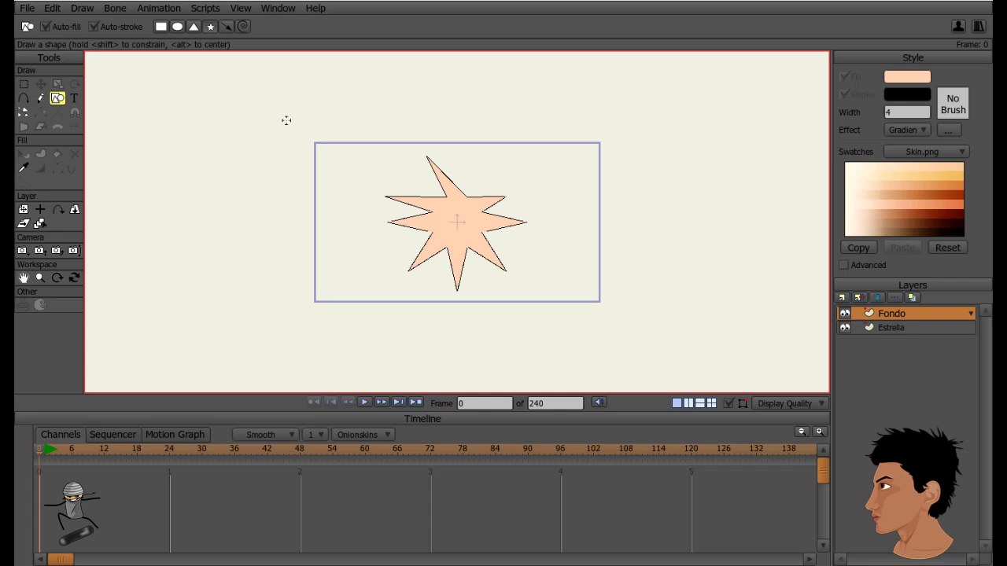
{"action": "left_click_drag", "start_coordinate": [312, 137], "coordinate": [580, 269]}
{"action": "key", "text": "ctrl+z"}
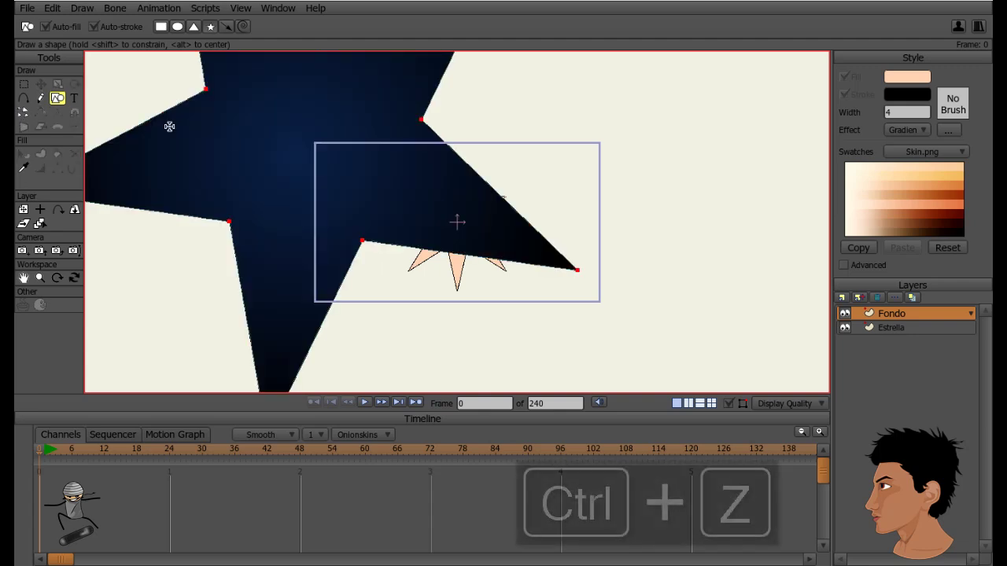
{"action": "left_click", "coordinate": [162, 27]}
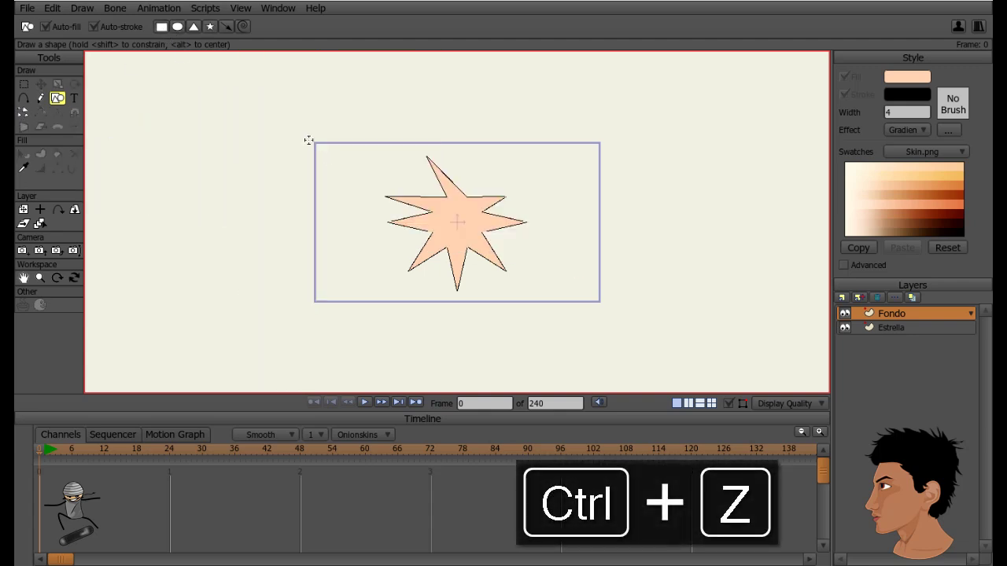
{"action": "left_click_drag", "start_coordinate": [308, 140], "coordinate": [601, 302]}
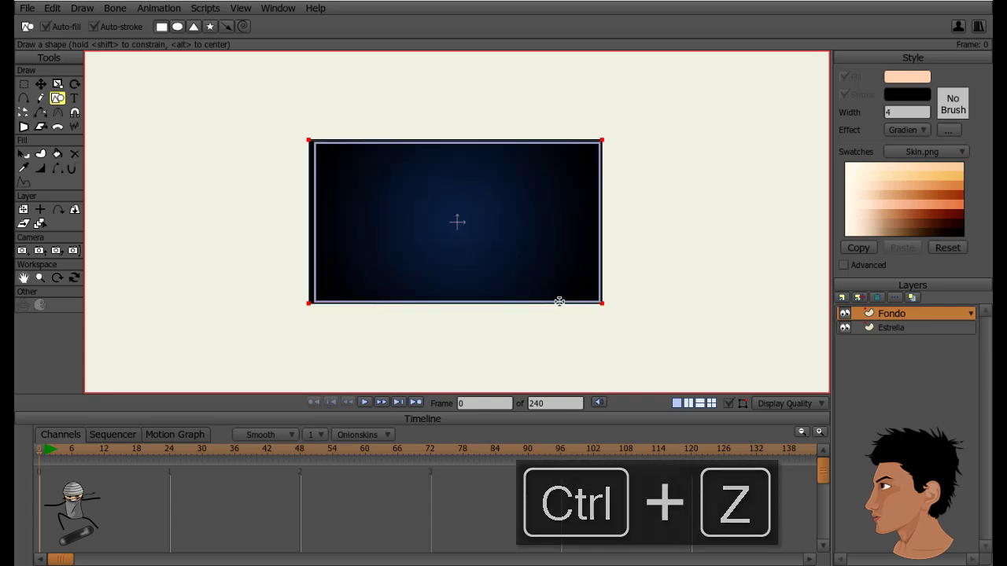
- Move the Fondo layer below Estrella and preview the composition with a render
{"action": "left_click_drag", "start_coordinate": [903, 315], "coordinate": [903, 335]}
{"action": "key", "text": "ctrl+r"}
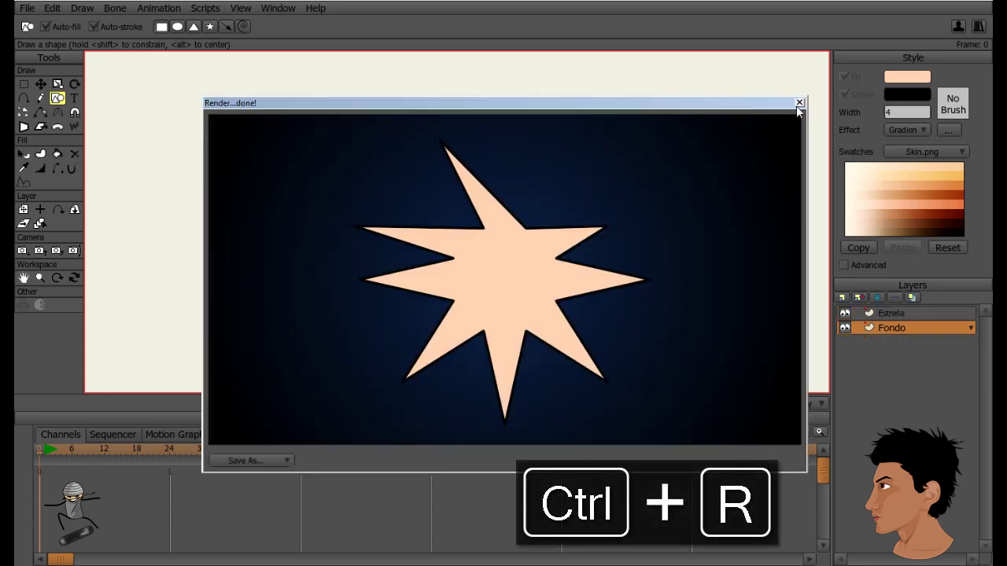
{"action": "left_click", "coordinate": [799, 103]}
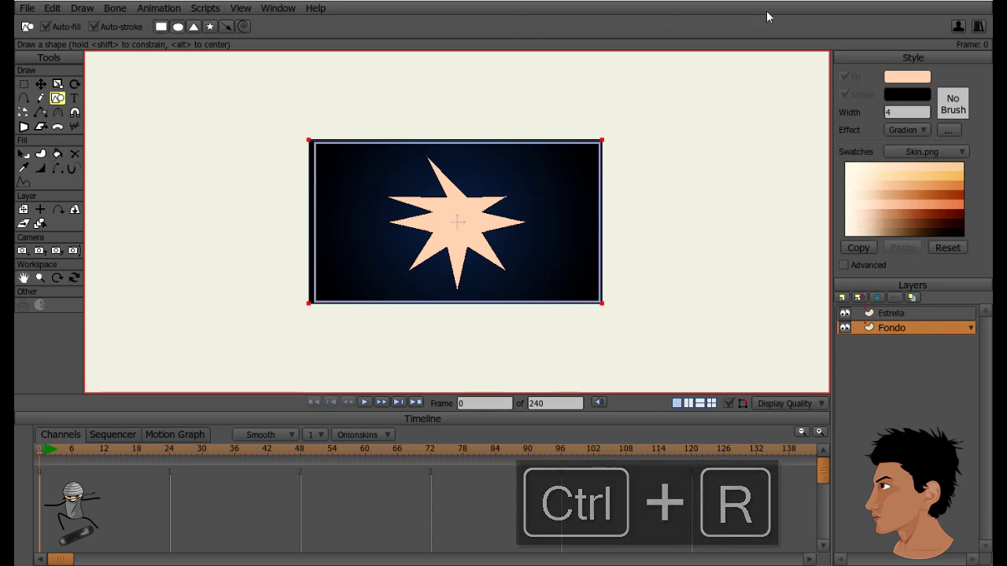
- Prepare the style for a new shape with a Soft Edge effect of blur radius 20 and a white FFFFFF fill
{"action": "left_click", "coordinate": [907, 129]}
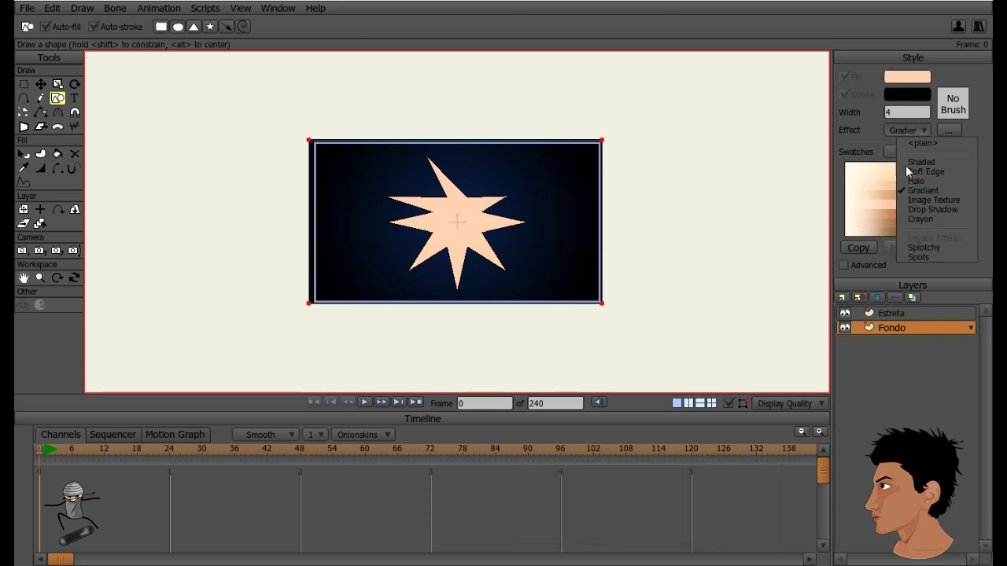
{"action": "left_click", "coordinate": [906, 166]}
{"action": "double_click", "coordinate": [580, 245]}
{"action": "type", "text": "20"}
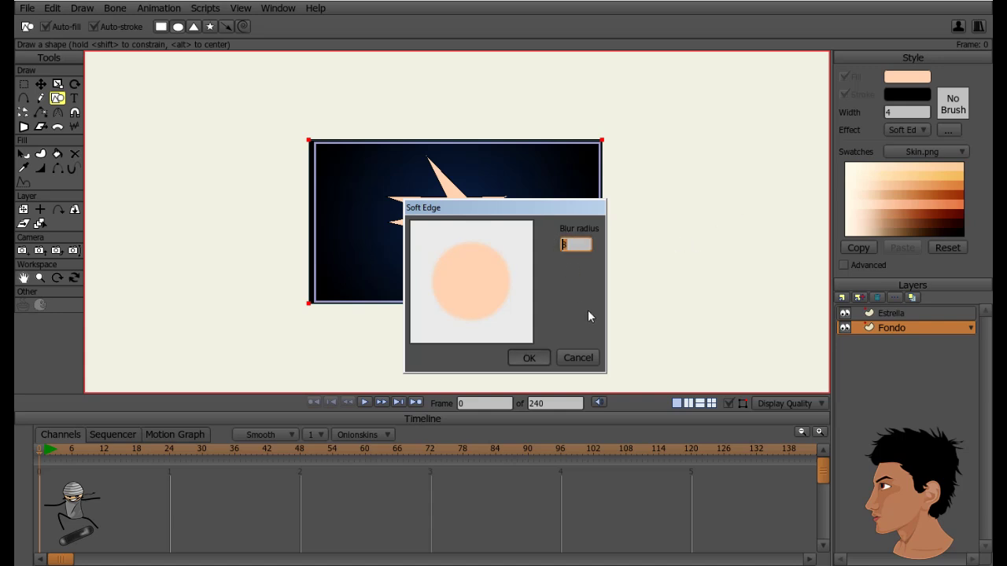
{"action": "key", "text": "Return"}
{"action": "left_click", "coordinate": [905, 80]}
{"action": "left_click_drag", "start_coordinate": [409, 216], "coordinate": [203, 125]}
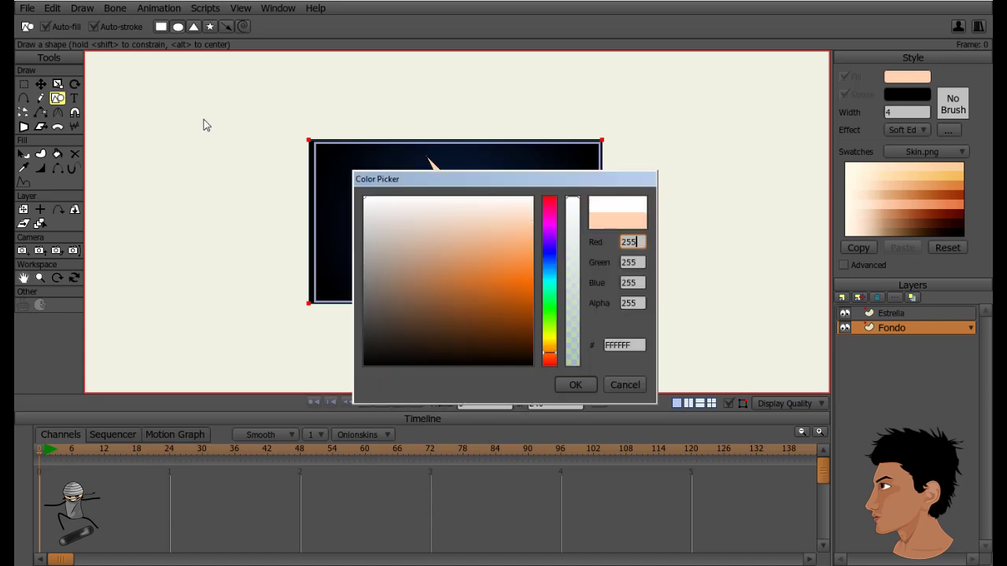
{"action": "left_click", "coordinate": [574, 387]}
- Draw a white circle behind the star's upper-right points on Fondo with line width 0, and check it in a render
{"action": "left_click_drag", "start_coordinate": [526, 228], "coordinate": [452, 156]}
{"action": "key", "text": "w"}
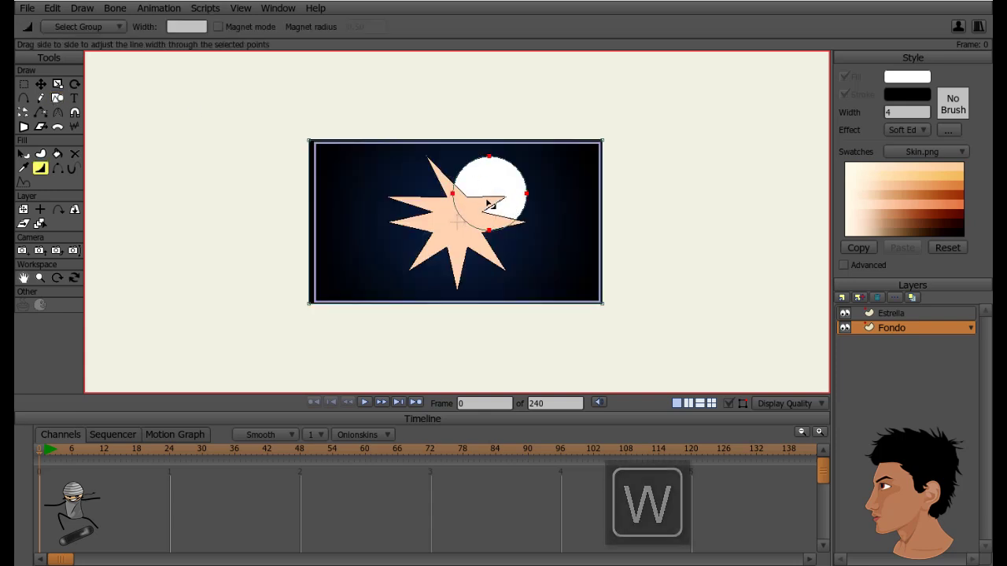
{"action": "key", "text": "ctrl+r"}
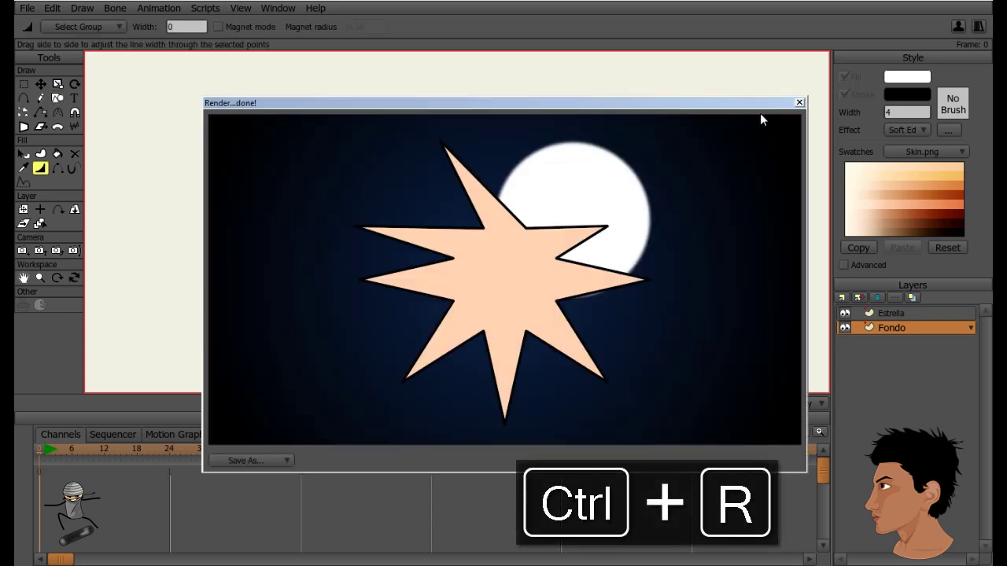
{"action": "left_click", "coordinate": [800, 103]}
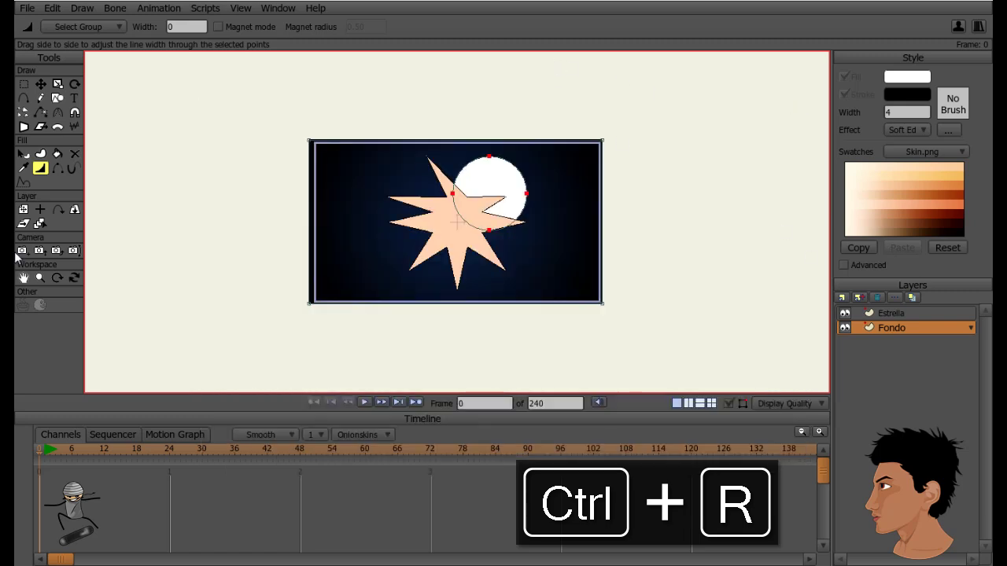
- Track the camera sideways to test how the star and background respond, and undo the move
{"action": "left_click", "coordinate": [22, 250]}
{"action": "left_click_drag", "start_coordinate": [474, 298], "coordinate": [402, 297]}
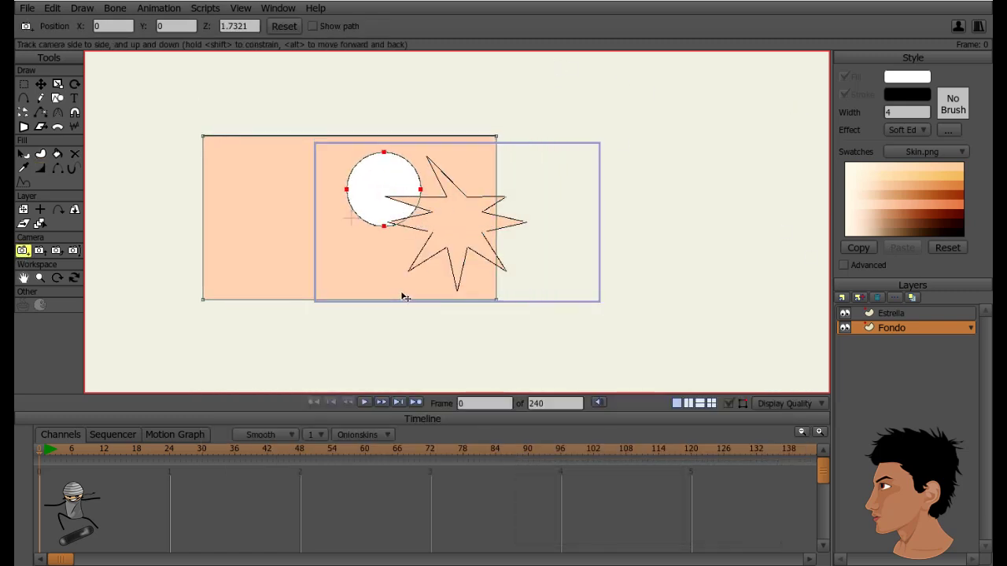
{"action": "key", "text": "ctrl+z"}
{"action": "key", "text": "ctrl+z"}
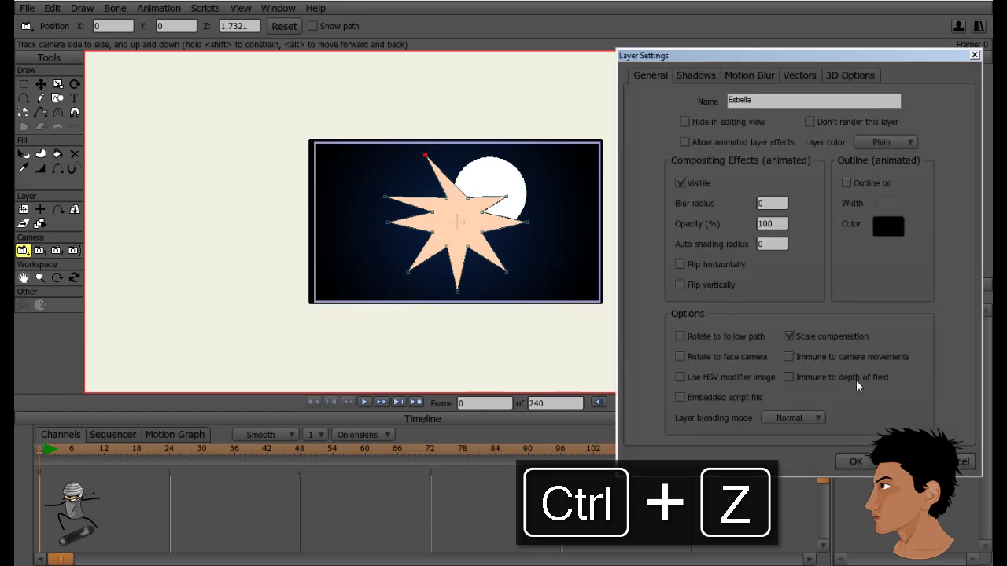
- Turn off Immune to camera movements for the Estrella layer and test it with a sideways camera track, undoing the track
{"action": "left_click", "coordinate": [855, 461]}
{"action": "left_click_drag", "start_coordinate": [557, 271], "coordinate": [456, 262]}
{"action": "key", "text": "ctrl+z"}
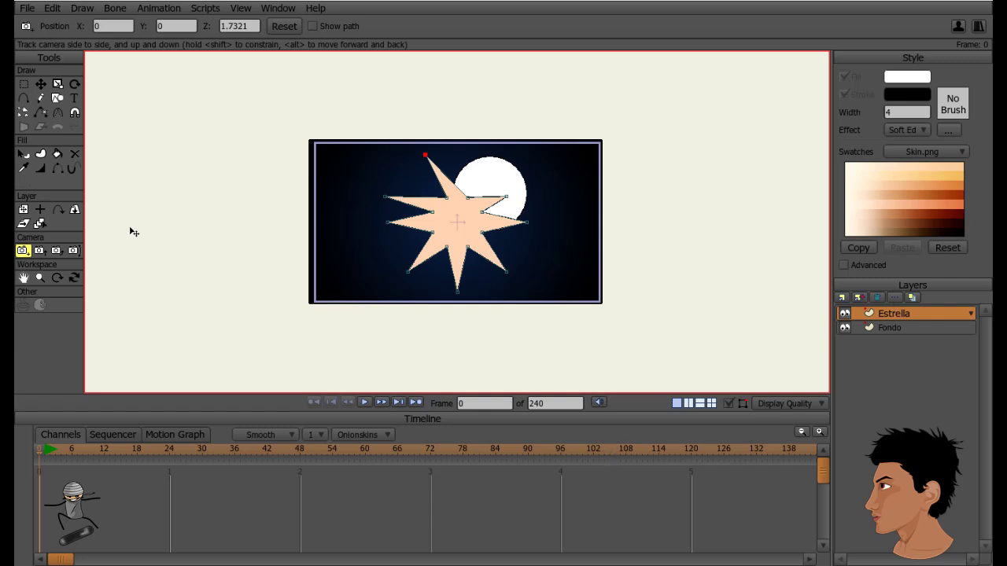
- Set the Estrella layer's Z position to 1
{"action": "left_click", "coordinate": [23, 209]}
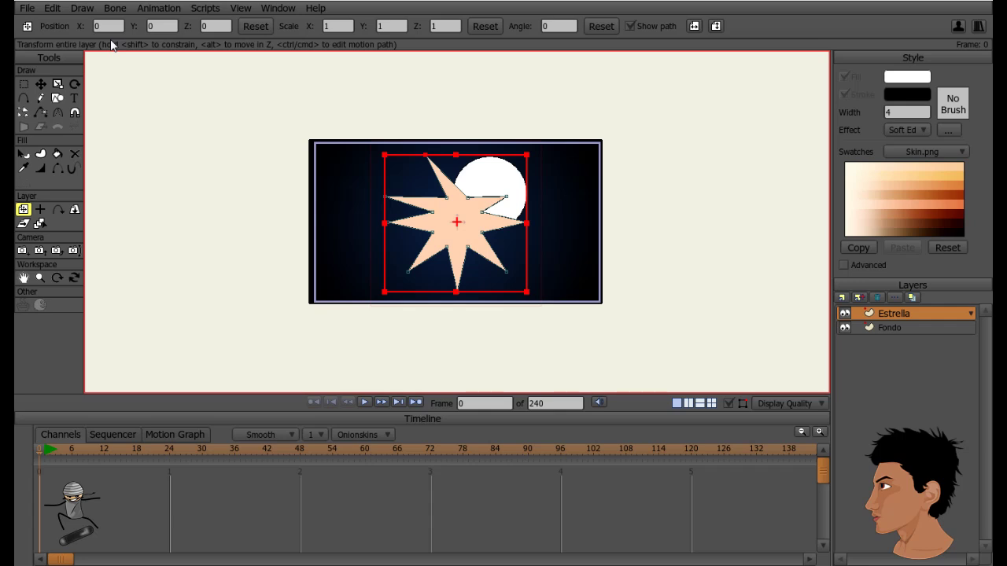
{"action": "left_click", "coordinate": [209, 25]}
{"action": "type", "text": "1"}
{"action": "key", "text": "Return"}
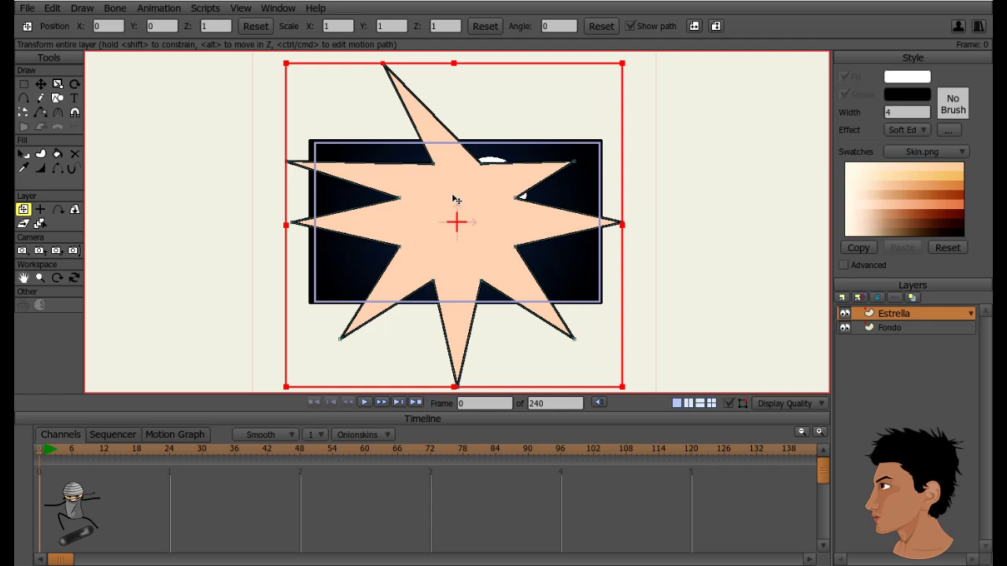
- Test the layers' depth by tracking the camera and orbiting the workspace, undoing the track and resetting the view
{"action": "left_click", "coordinate": [22, 250]}
{"action": "left_click_drag", "start_coordinate": [456, 271], "coordinate": [427, 270]}
{"action": "key", "text": "ctrl+z"}
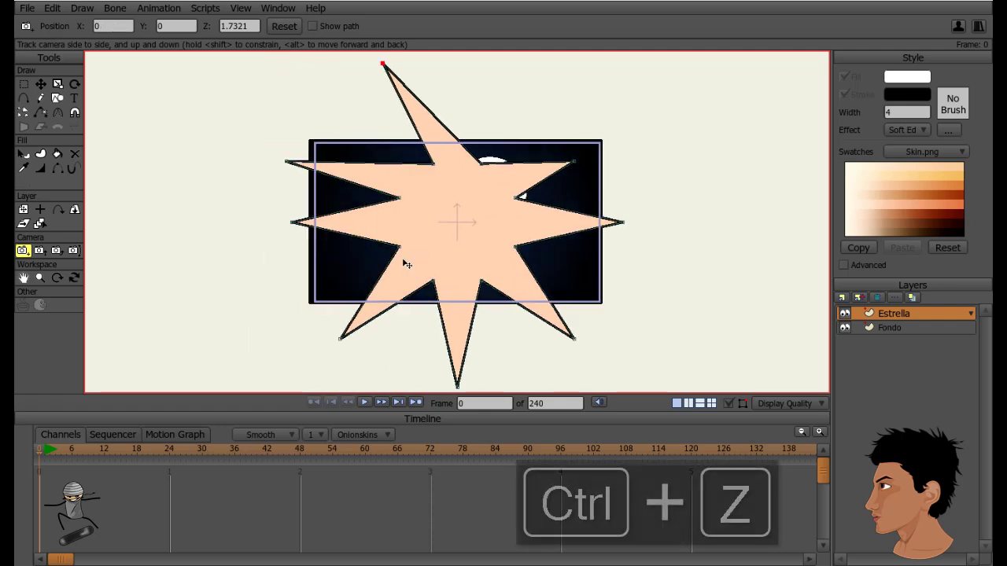
{"action": "left_click", "coordinate": [75, 278]}
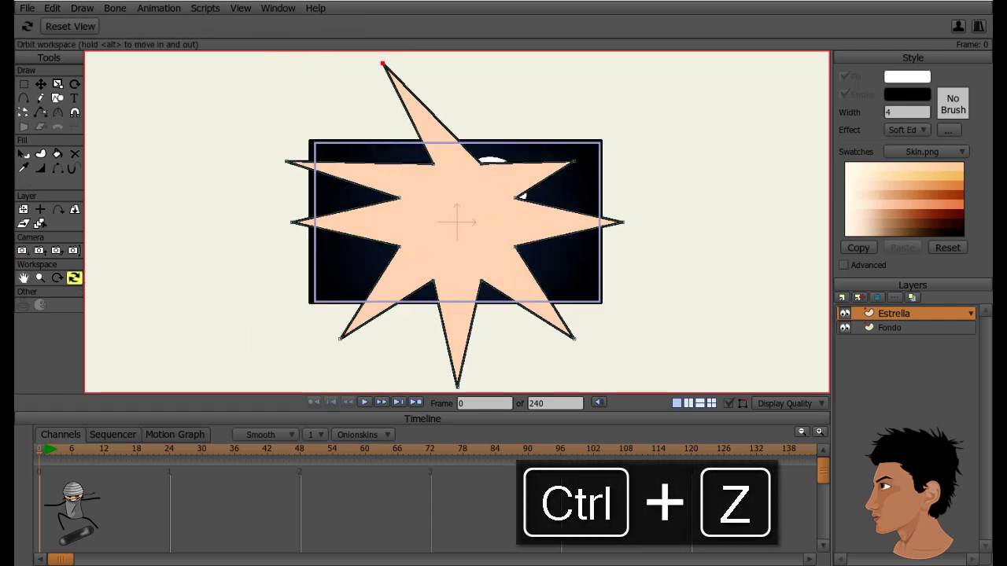
{"action": "left_click_drag", "start_coordinate": [562, 191], "coordinate": [542, 138]}
{"action": "left_click", "coordinate": [73, 28]}
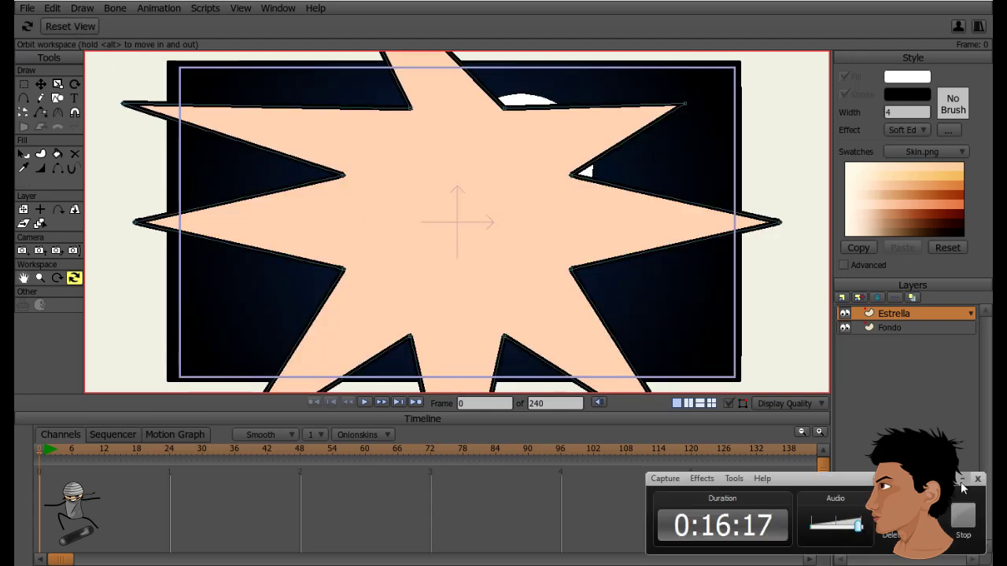
- Enable Immune to camera movements in the Fondo layer's general settings
{"action": "left_click", "coordinate": [961, 479]}
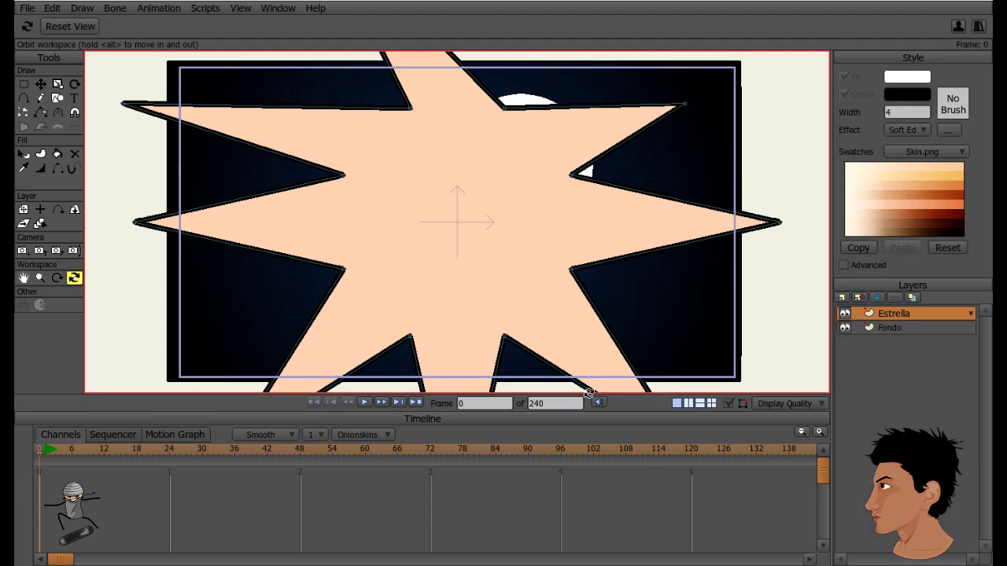
{"action": "scroll", "coordinate": [556, 319], "scroll_direction": "down", "scroll_amount": 5}
{"action": "scroll", "coordinate": [556, 320], "scroll_direction": "up", "scroll_amount": 1}
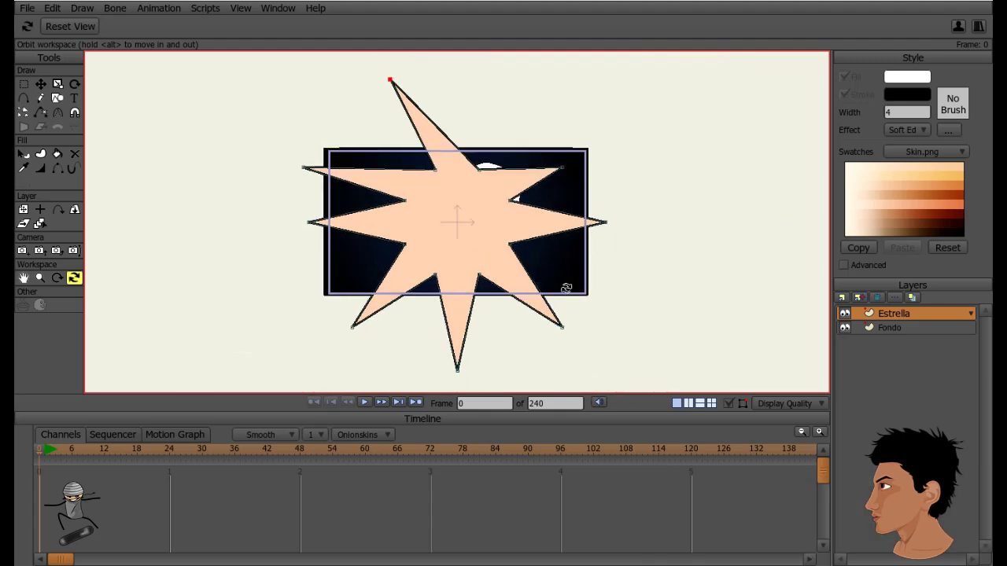
{"action": "double_click", "coordinate": [885, 324]}
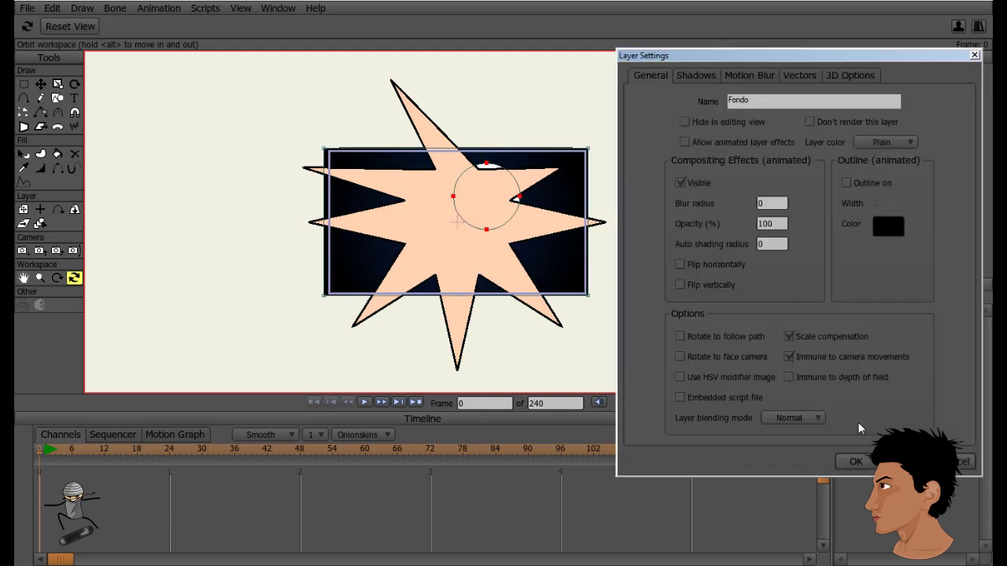
{"action": "left_click", "coordinate": [855, 461]}
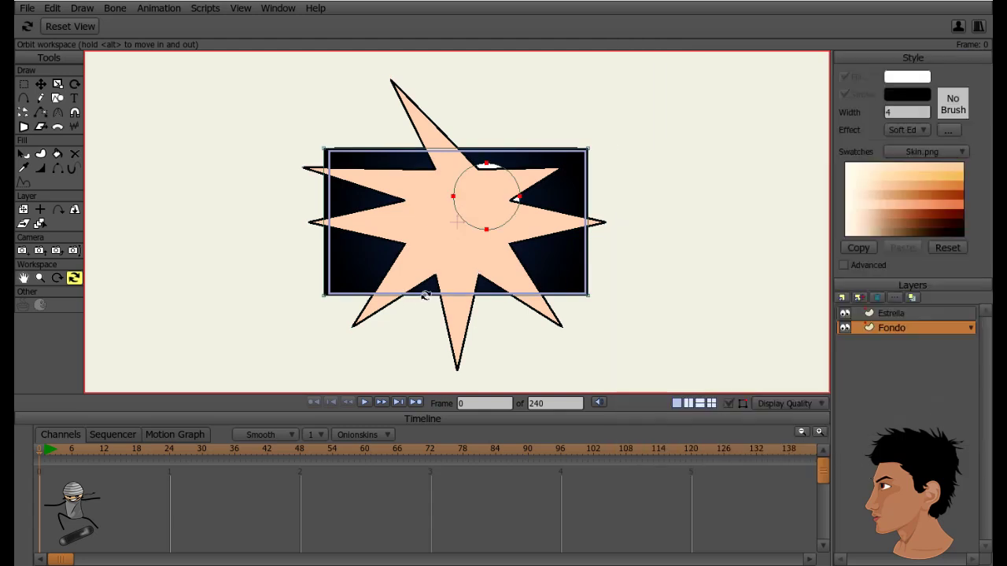
- Test the Fondo layer's camera immunity by tracking the camera across the scene, and undo the move
{"action": "left_click", "coordinate": [23, 250]}
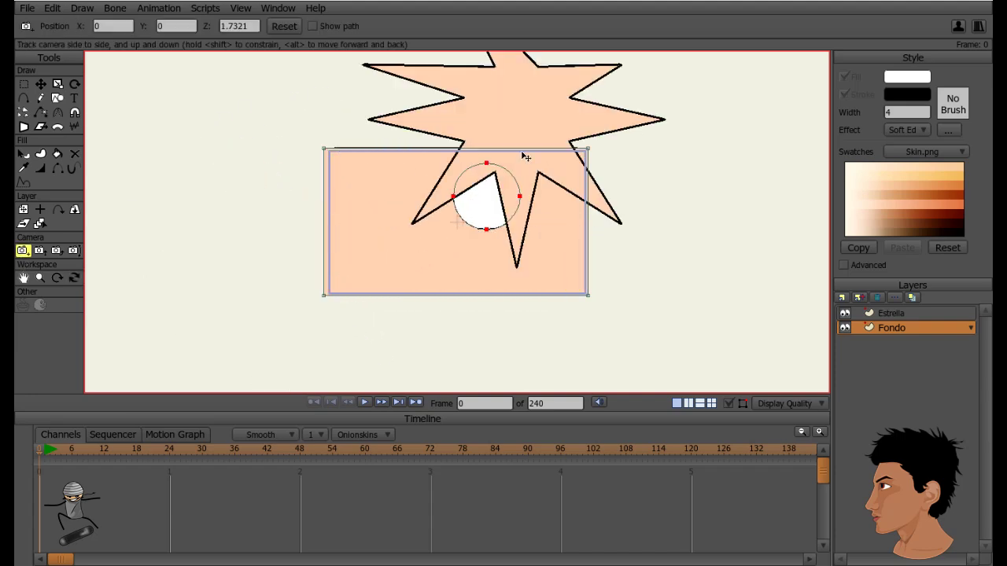
{"action": "left_click_drag", "start_coordinate": [424, 169], "coordinate": [485, 196]}
{"action": "key", "text": "ctrl+z"}
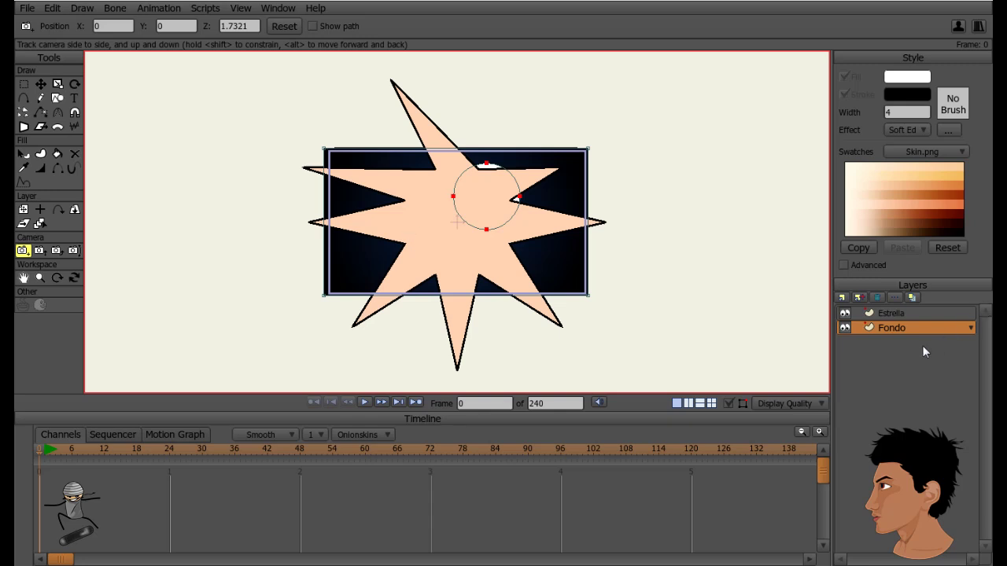
- Set the Estrella layer's Z position to 0
{"action": "left_click", "coordinate": [890, 315]}
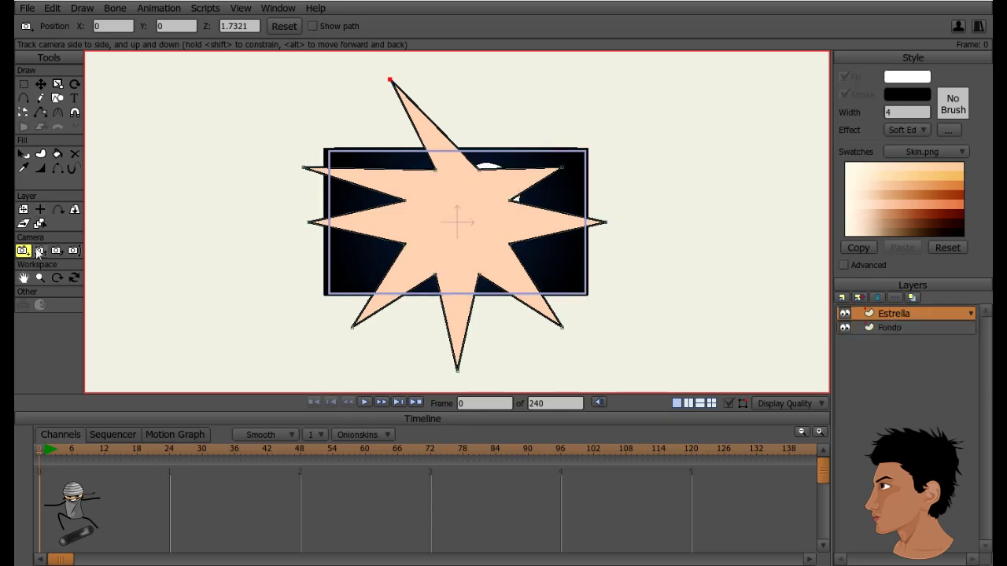
{"action": "left_click", "coordinate": [24, 209]}
{"action": "type", "text": "0"}
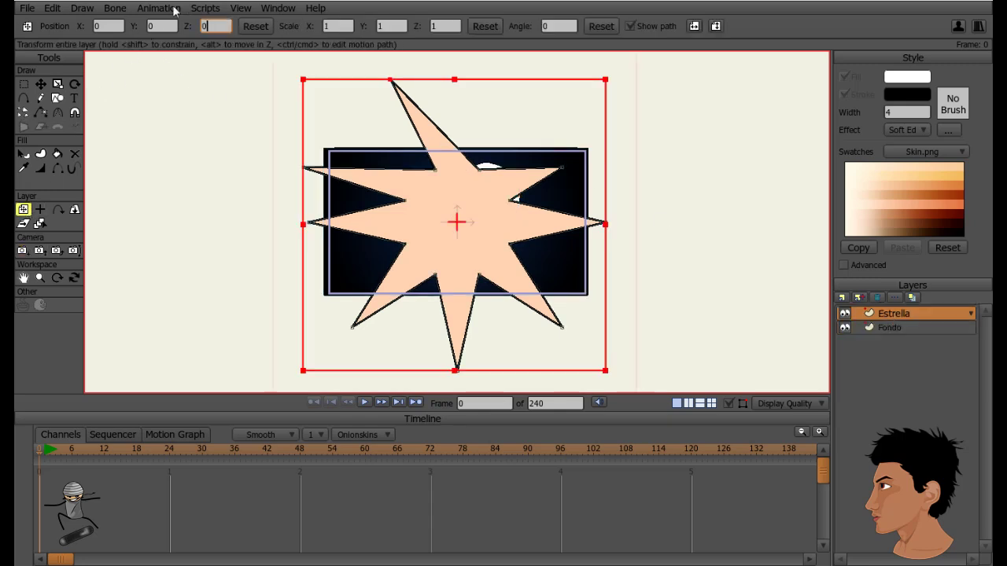
{"action": "key", "text": "Return"}
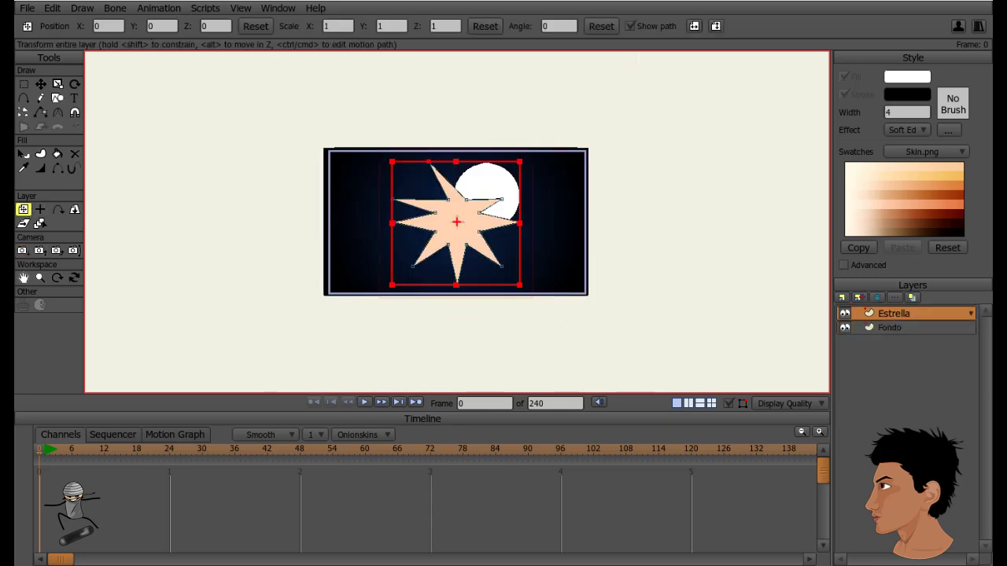
- Examine the camera options in the Fondo layer's general settings, cancel them, and open the same settings for Estrella
{"action": "double_click", "coordinate": [886, 329]}
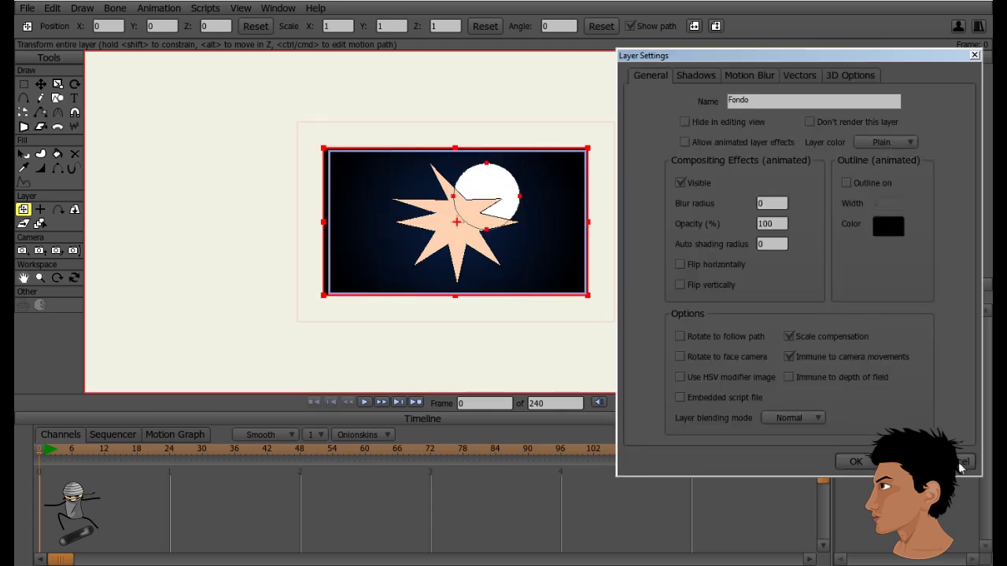
{"action": "left_click", "coordinate": [965, 464]}
{"action": "double_click", "coordinate": [899, 313]}
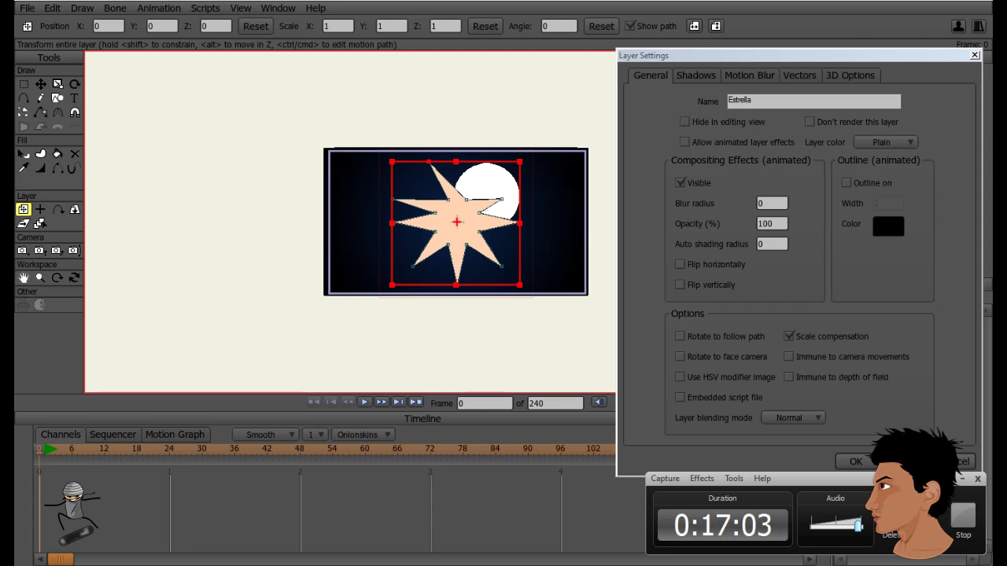
{"action": "left_click", "coordinate": [959, 479]}
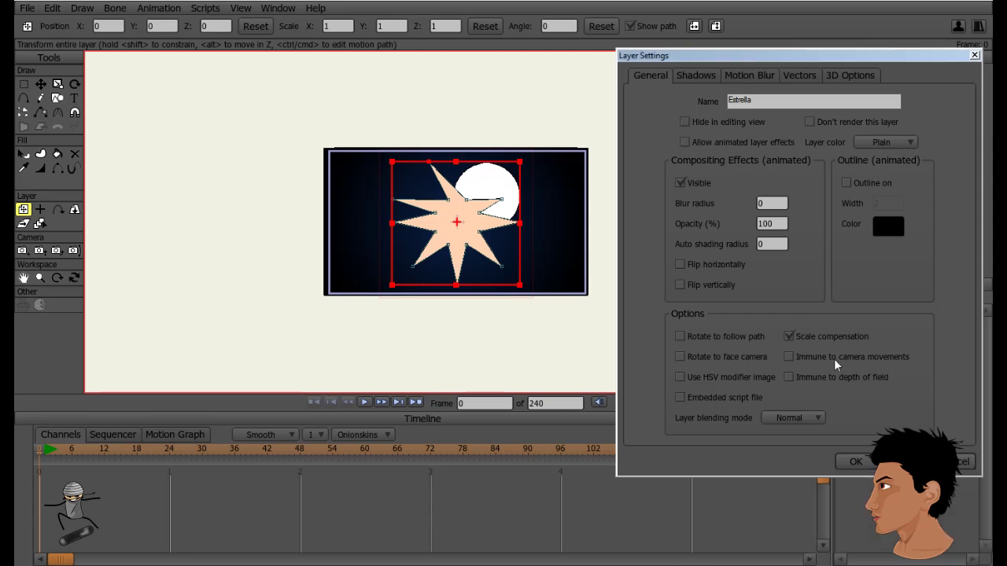
{"action": "scroll", "coordinate": [503, 294], "scroll_direction": "up", "scroll_amount": 4}
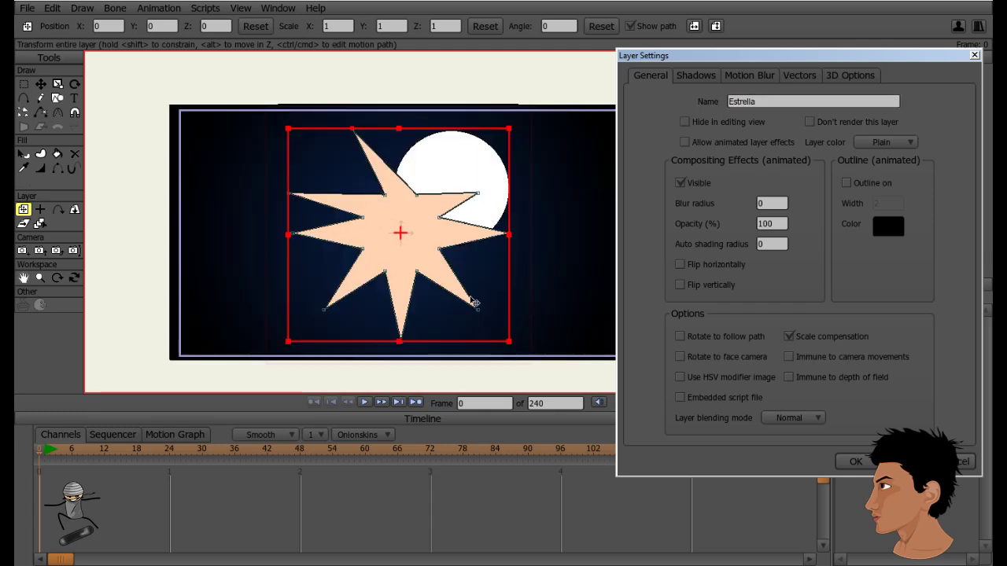
{"action": "scroll", "coordinate": [470, 298], "scroll_direction": "up", "scroll_amount": 1}
{"action": "scroll", "coordinate": [472, 298], "scroll_direction": "down", "scroll_amount": 2}
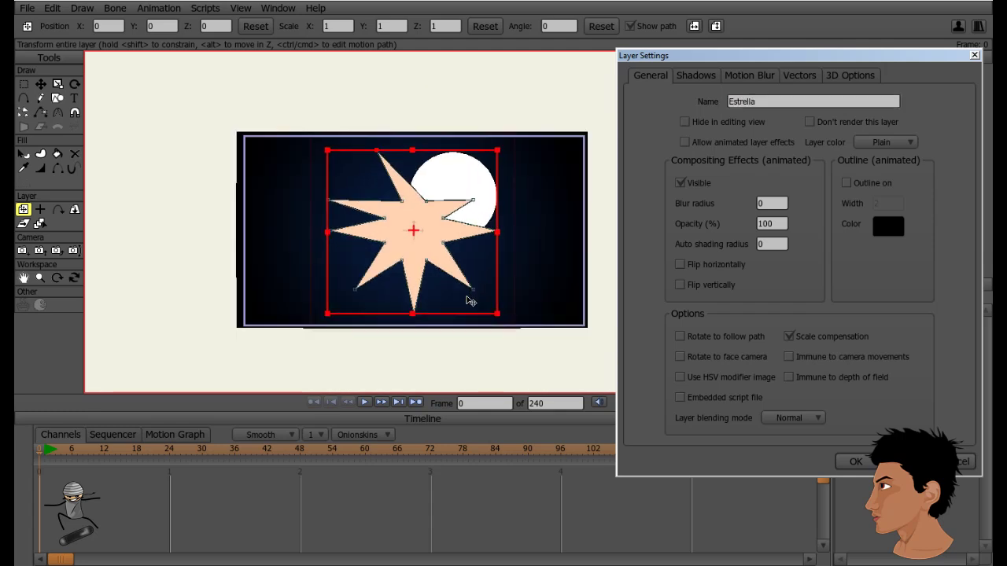
{"action": "scroll", "coordinate": [519, 296], "scroll_direction": "down", "scroll_amount": 1}
{"action": "scroll", "coordinate": [512, 303], "scroll_direction": "up", "scroll_amount": 1}
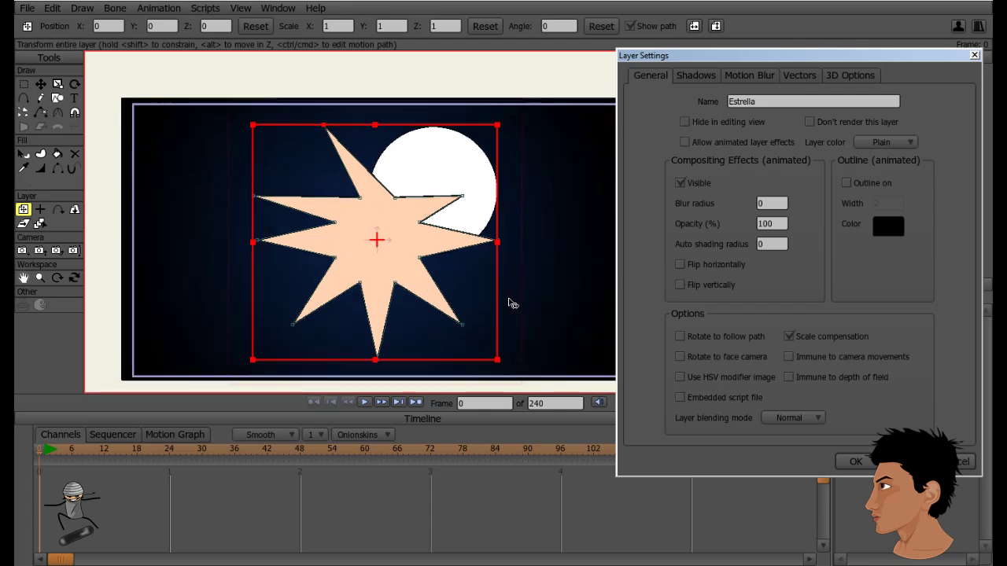
- Accept the Estrella settings, hide the Fondo layer, and render a preview of the star alone
{"action": "left_click", "coordinate": [854, 461]}
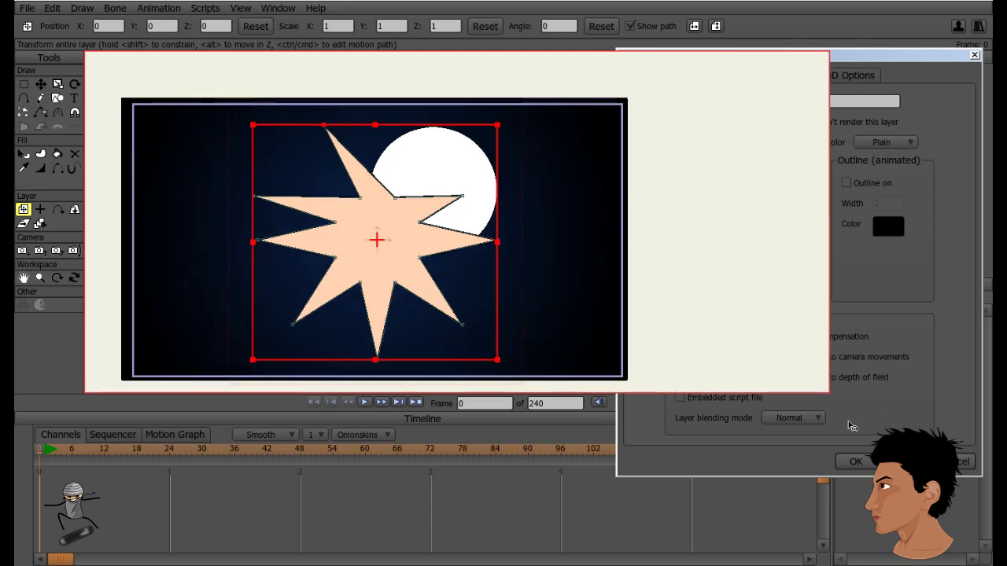
{"action": "left_click", "coordinate": [845, 328]}
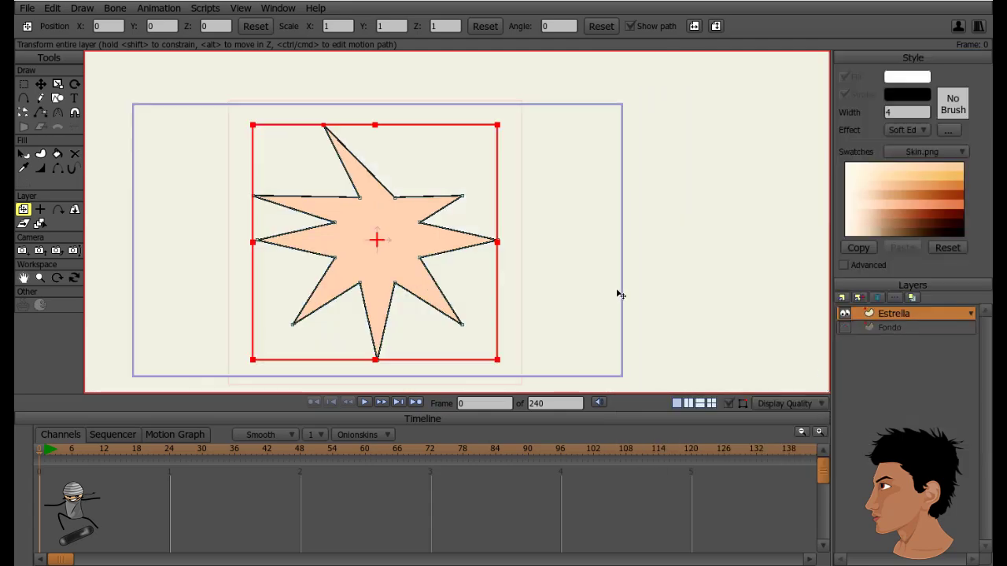
{"action": "key", "text": "ctrl+r"}
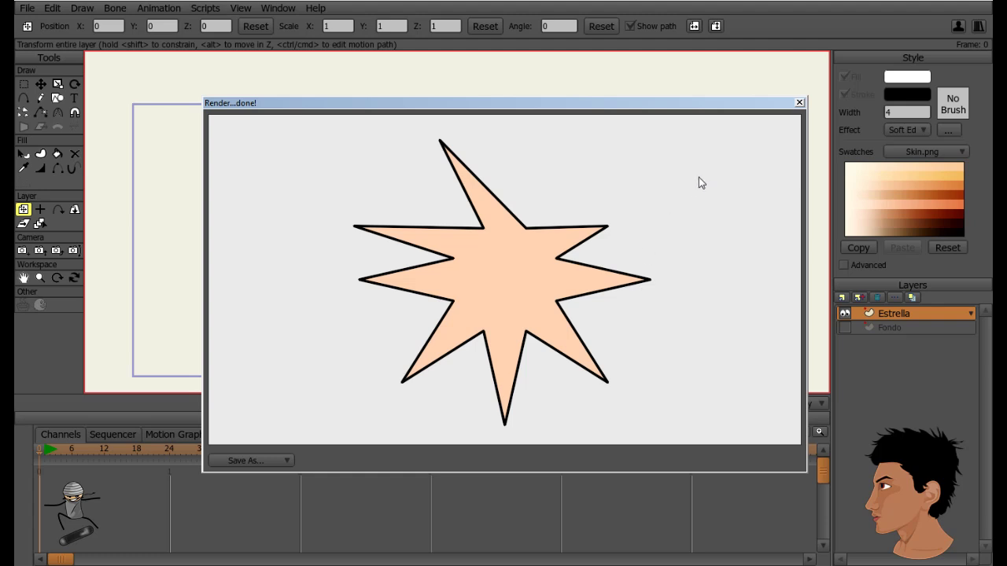
{"action": "left_click", "coordinate": [798, 103]}
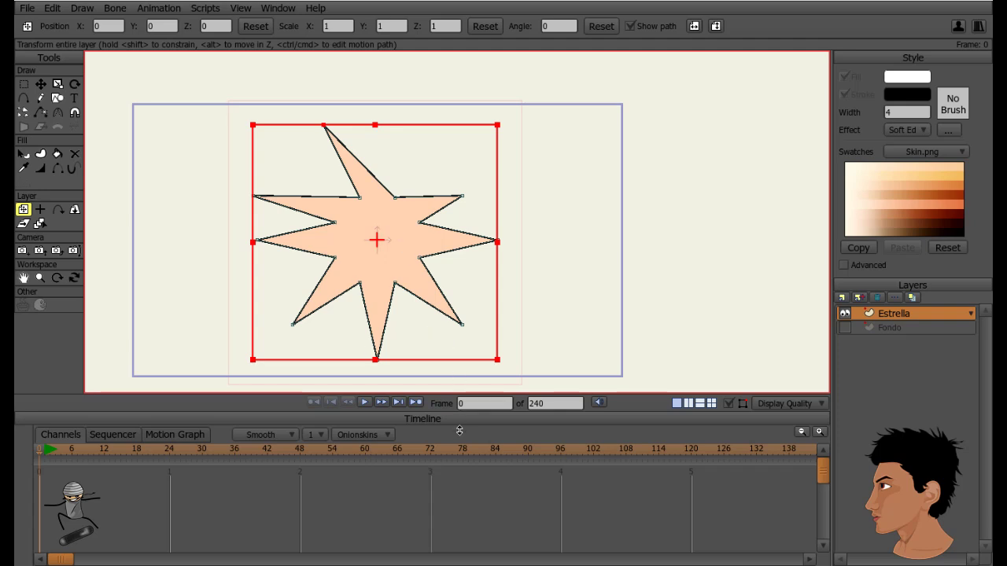
- Shrink the timeline to enlarge the canvas, and examine the Scale compensation option in Estrella's general settings
{"action": "left_click_drag", "start_coordinate": [460, 431], "coordinate": [459, 465]}
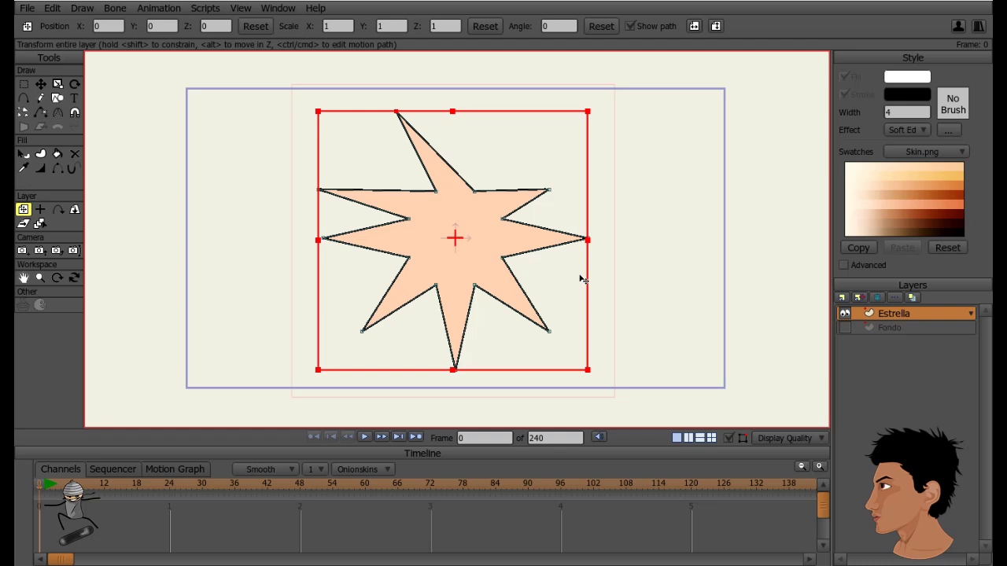
{"action": "double_click", "coordinate": [905, 314]}
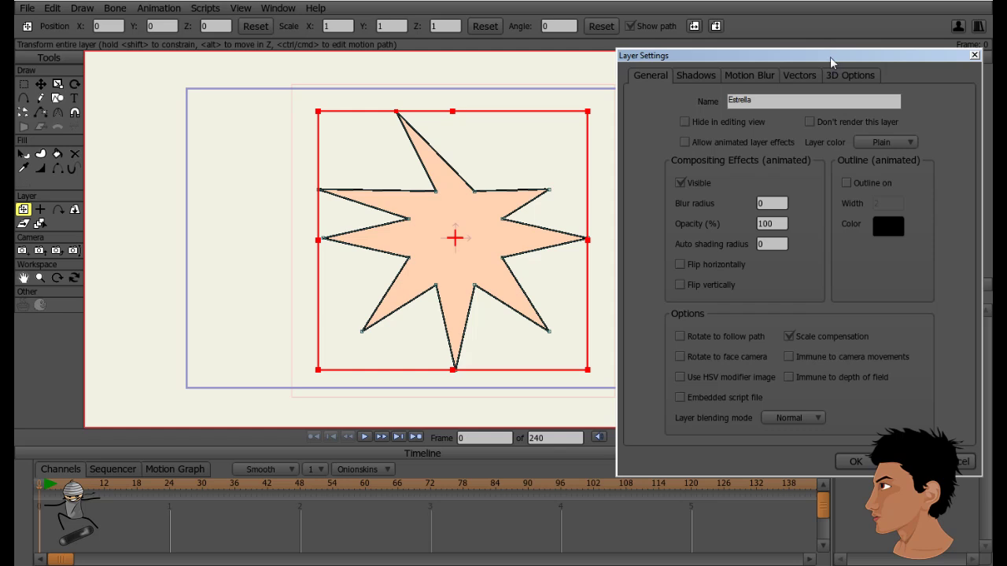
{"action": "left_click_drag", "start_coordinate": [817, 54], "coordinate": [801, 38]}
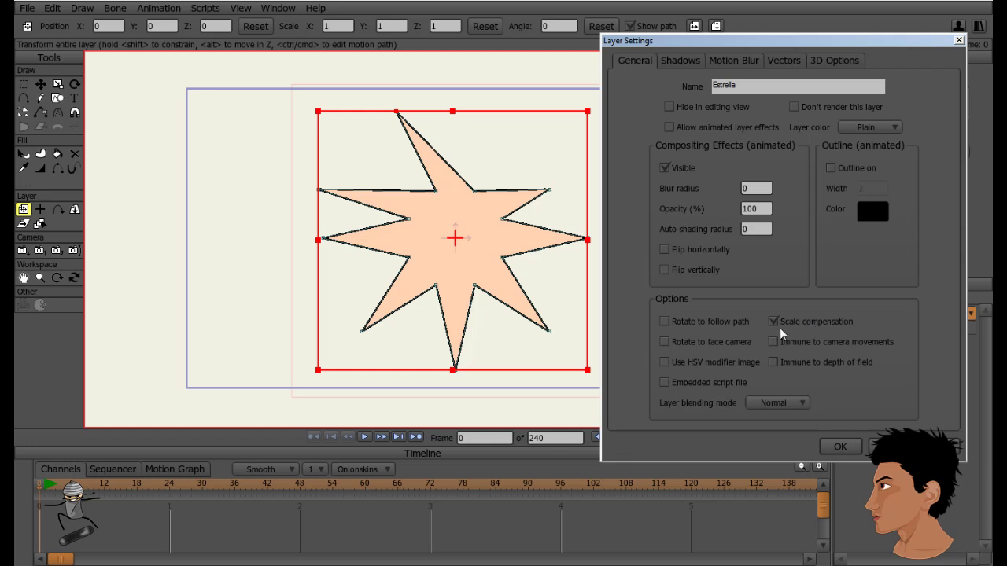
{"action": "left_click", "coordinate": [840, 446]}
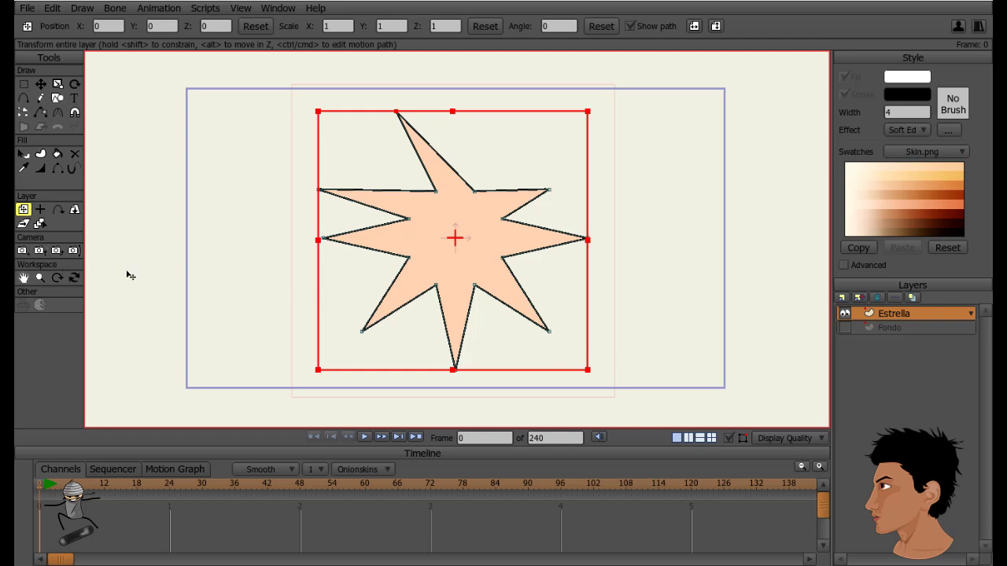
- Activate the Zoom Camera tool and render a reference preview of the star before changing the camera
{"action": "left_click", "coordinate": [39, 251]}
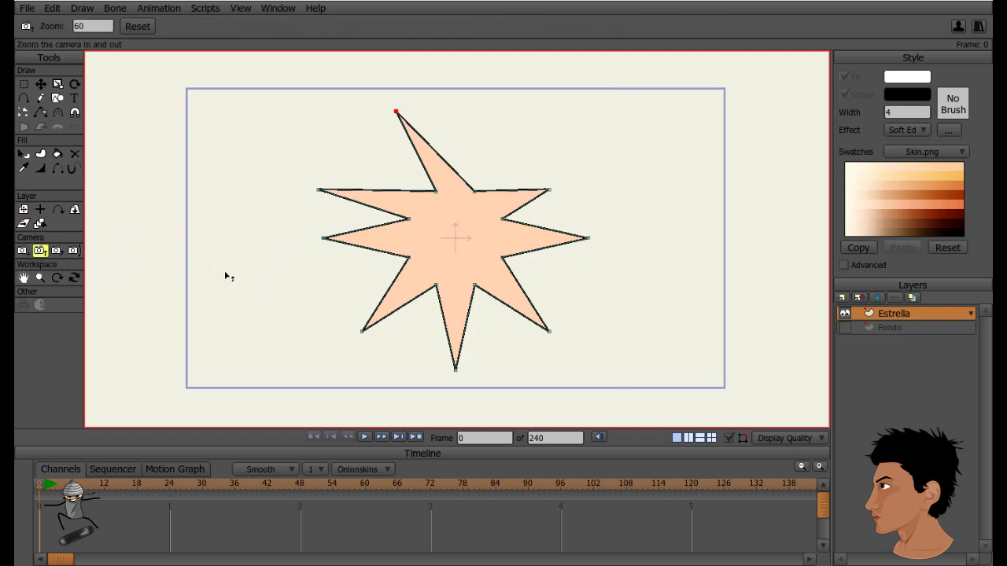
{"action": "key", "text": "ctrl+r"}
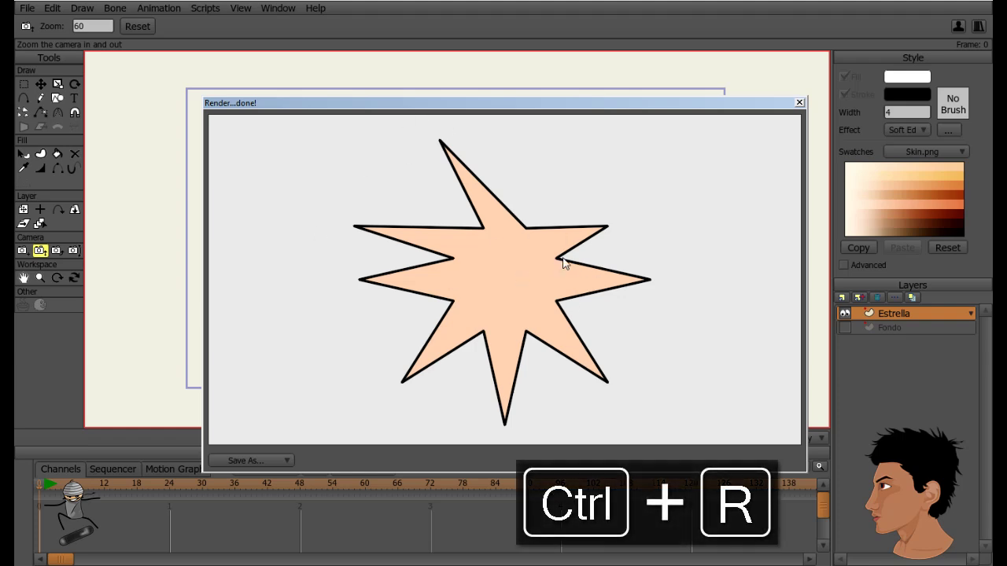
{"action": "left_click", "coordinate": [799, 103]}
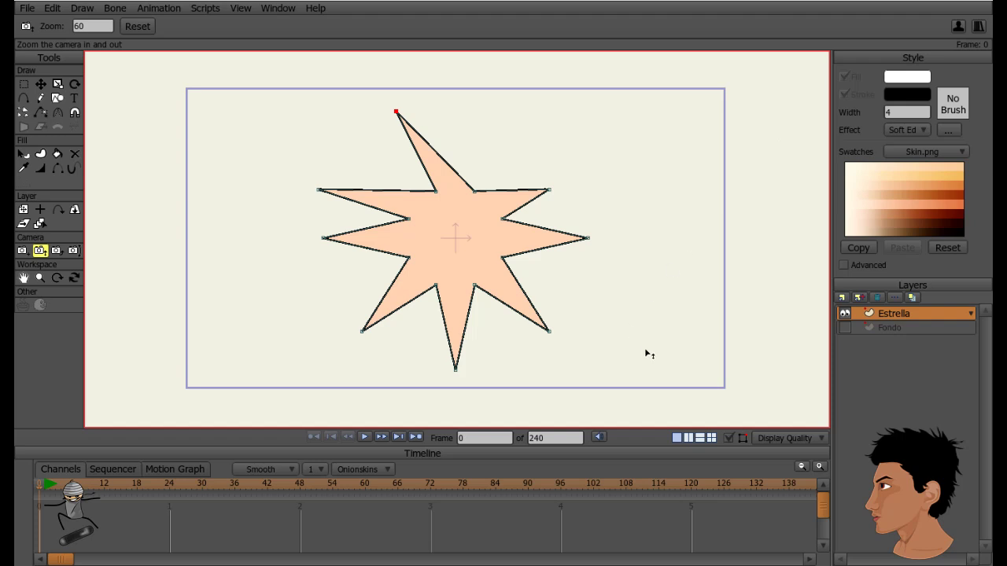
- Zoom the camera to 160, render a preview of the star's outline with Scale compensation on, and undo the zoom
{"action": "left_click_drag", "start_coordinate": [647, 353], "coordinate": [217, 207]}
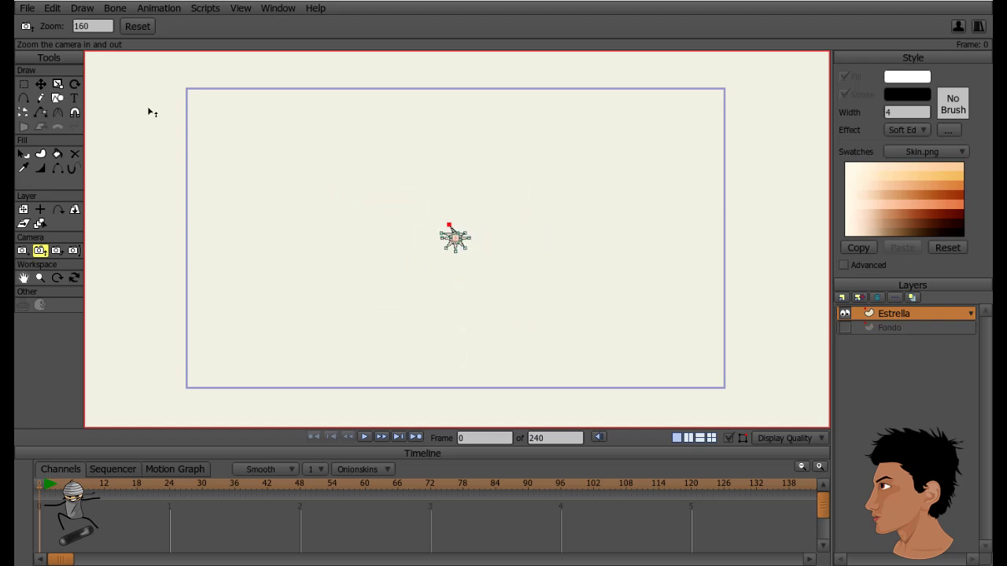
{"action": "left_click", "coordinate": [94, 29]}
{"action": "key", "text": "ctrl+r"}
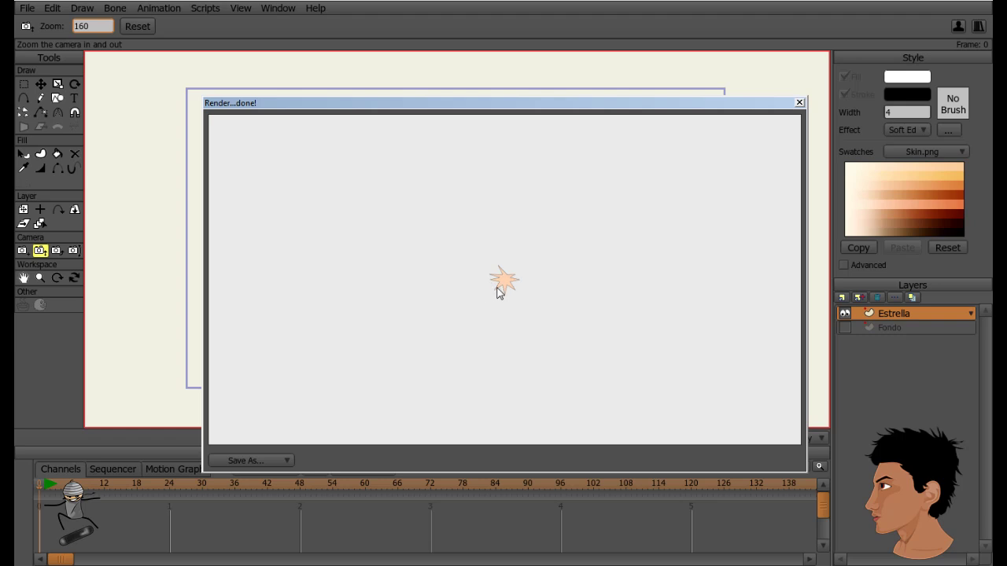
{"action": "left_click", "coordinate": [799, 102]}
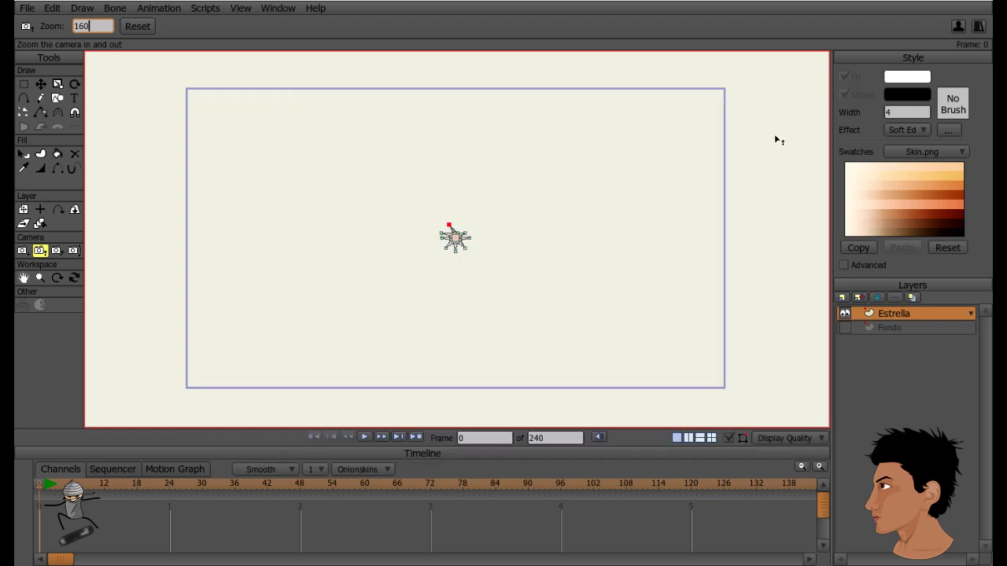
{"action": "key", "text": "ctrl+z"}
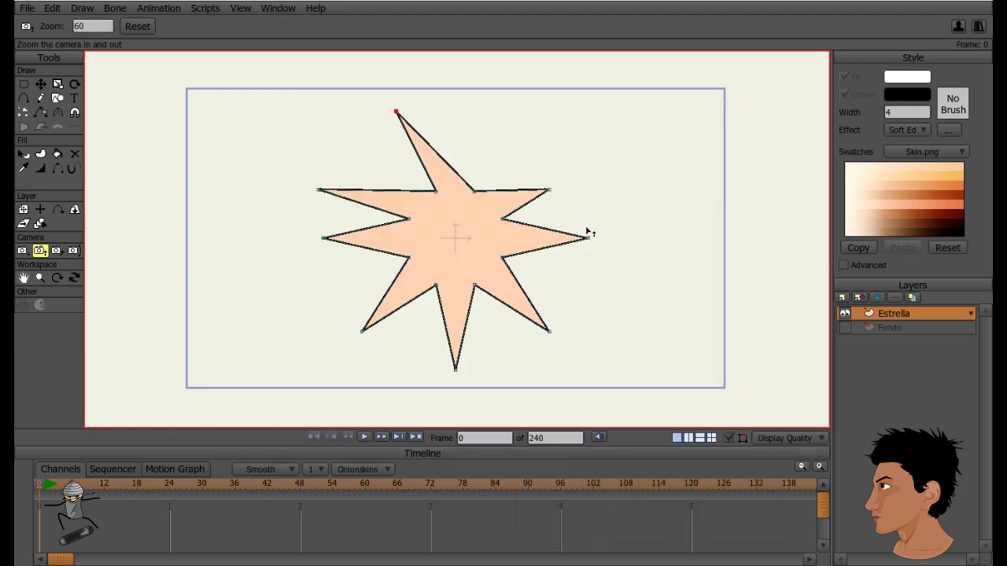
- Turn off Scale compensation for the Estrella layer, and render a preview with the camera zoomed to 160
{"action": "double_click", "coordinate": [888, 317]}
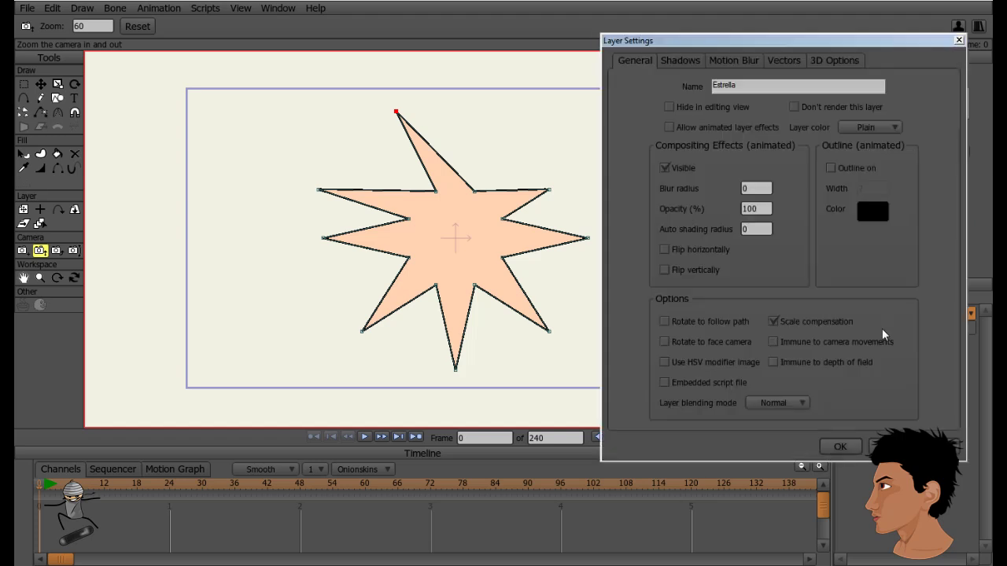
{"action": "left_click", "coordinate": [807, 322]}
{"action": "left_click_drag", "start_coordinate": [527, 349], "coordinate": [240, 180]}
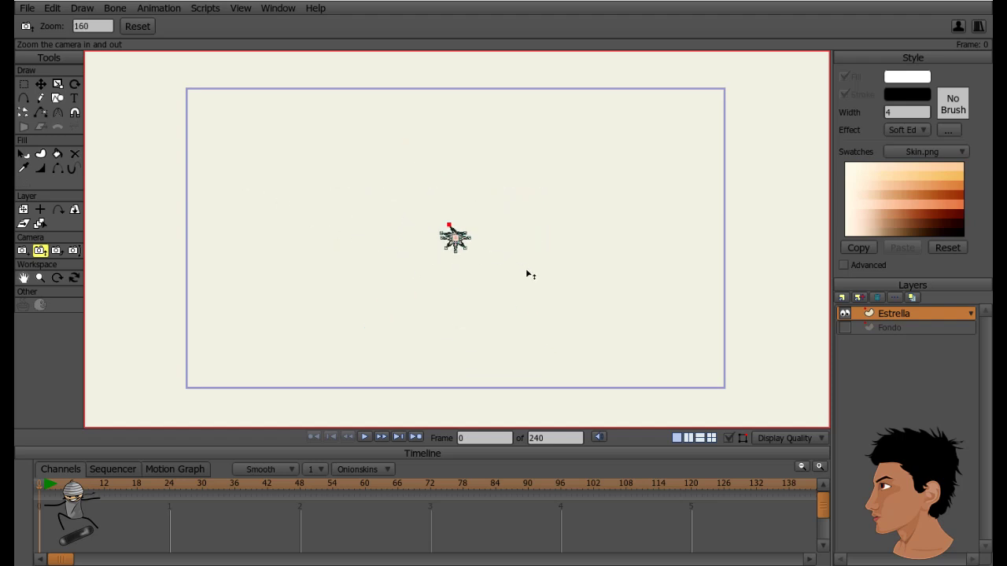
{"action": "key", "text": "ctrl+r"}
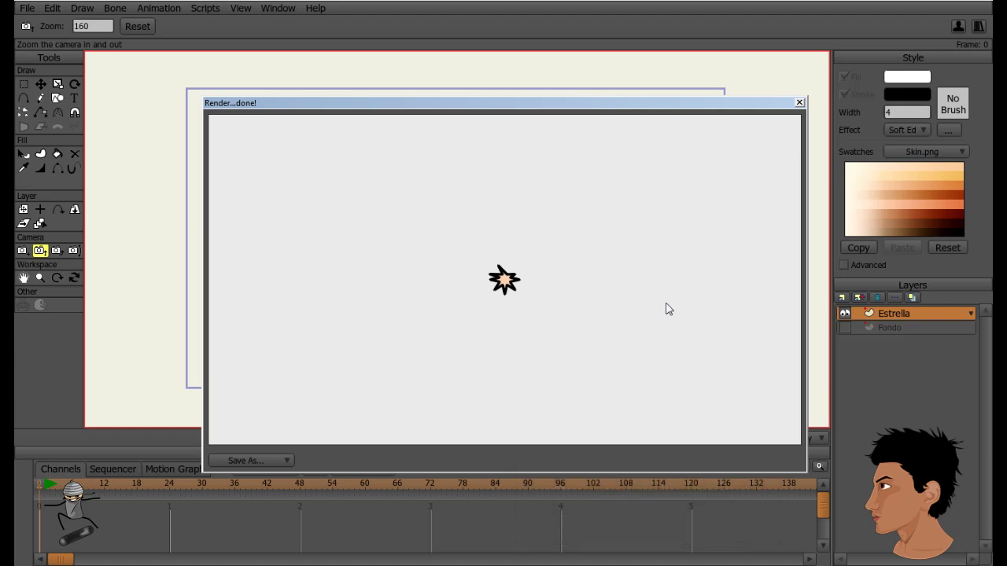
{"action": "left_click", "coordinate": [618, 563]}
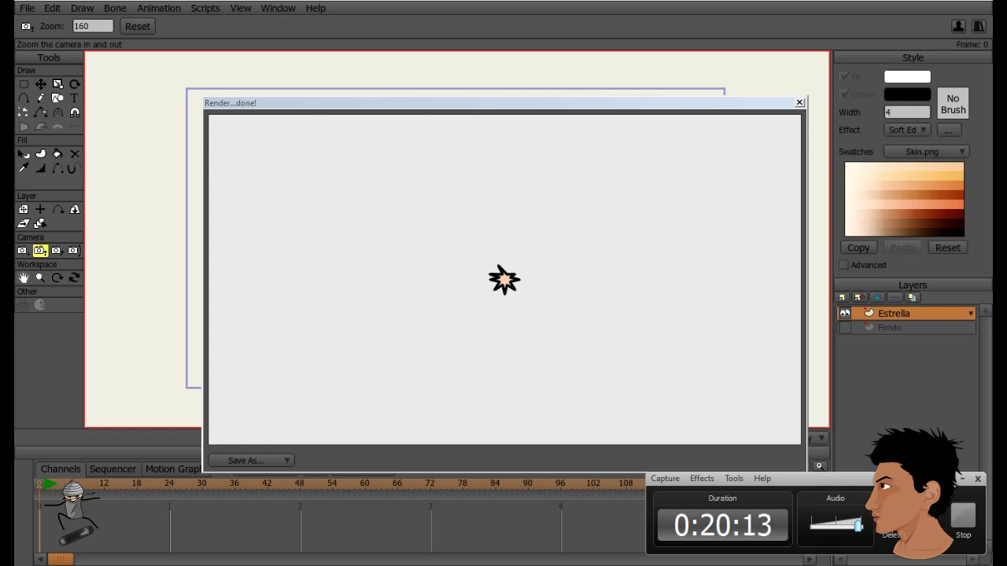
{"action": "left_click", "coordinate": [799, 102]}
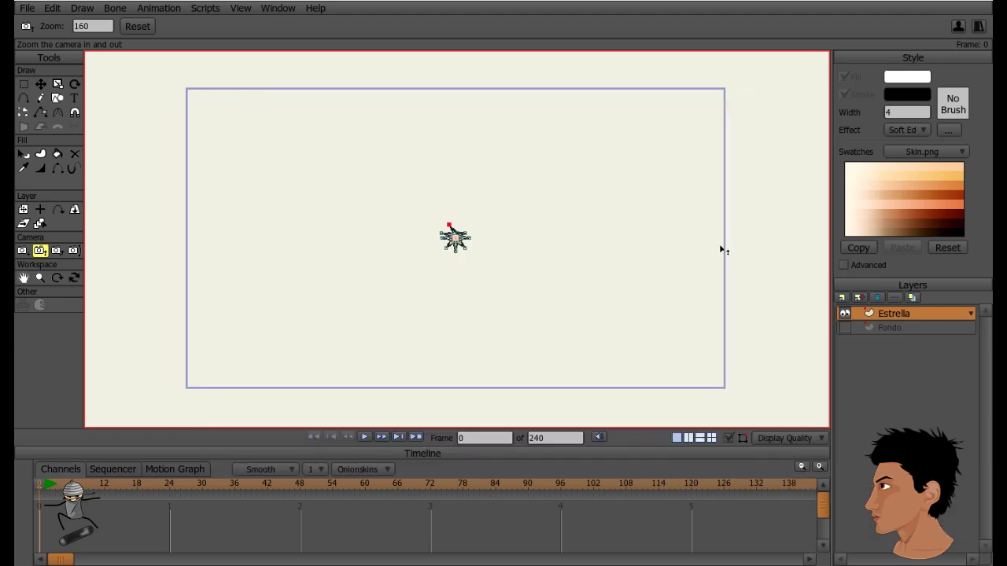
- Review the options in Estrella's general settings and undo the camera zoom
{"action": "double_click", "coordinate": [935, 319]}
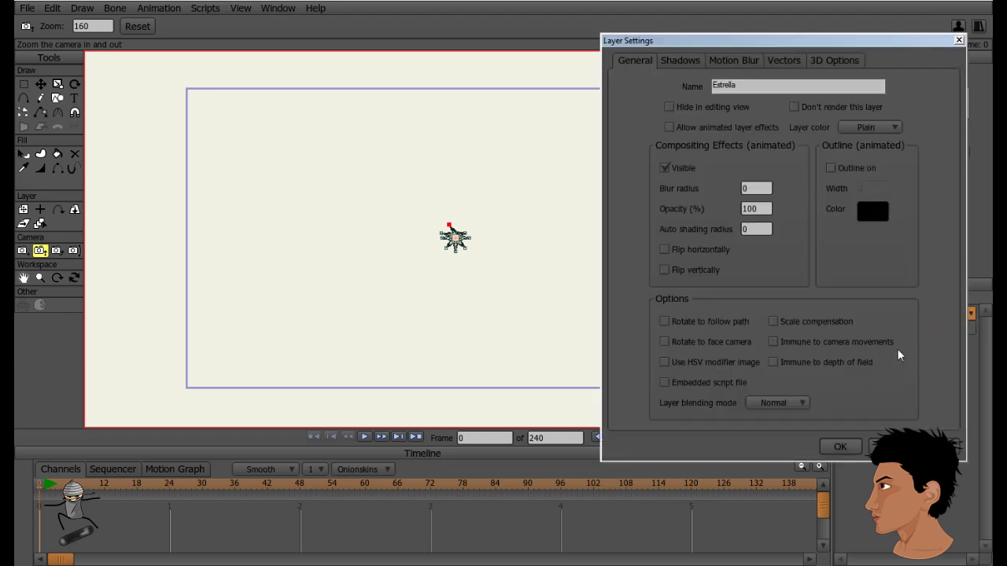
{"action": "left_click", "coordinate": [841, 445]}
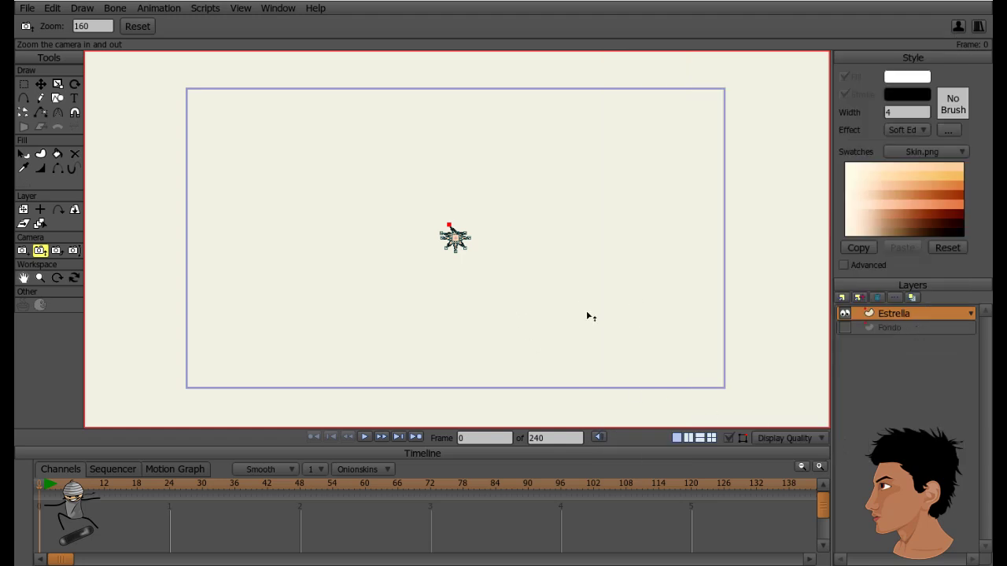
{"action": "key", "text": "ctrl+z"}
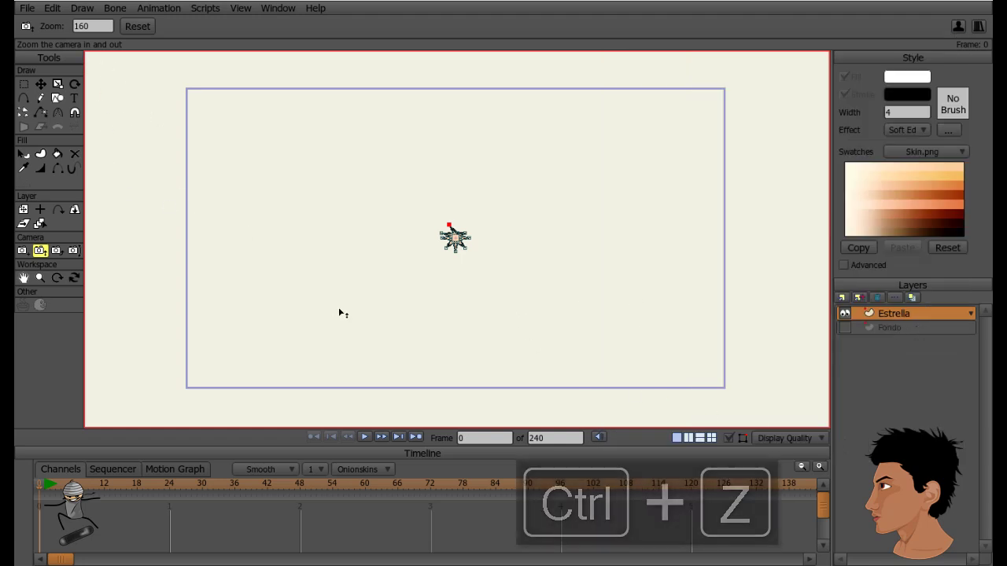
- Try enabling Sort layers by depth in the project settings, and cancel the change
{"action": "key", "text": "ctrl+shift+p"}
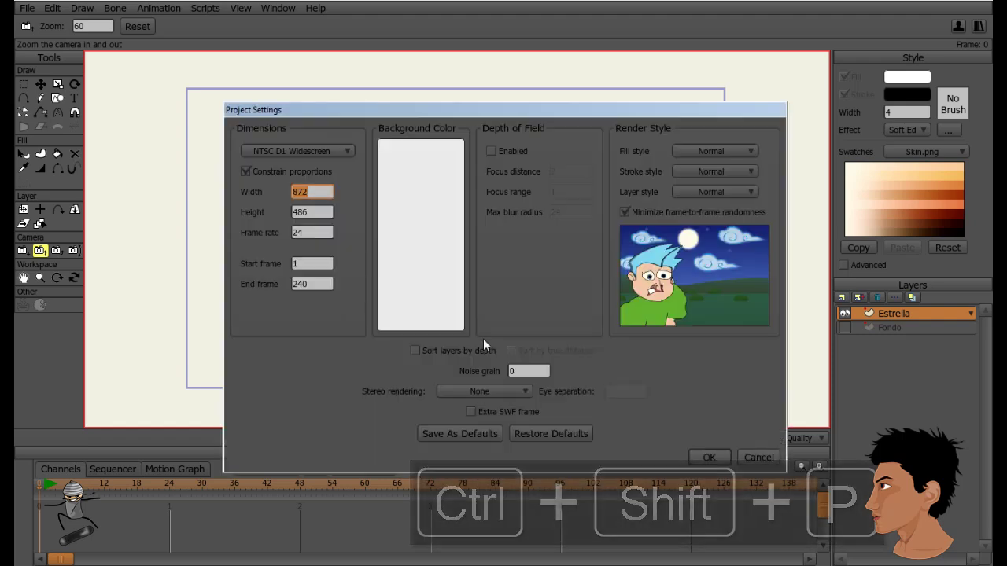
{"action": "left_click", "coordinate": [426, 354]}
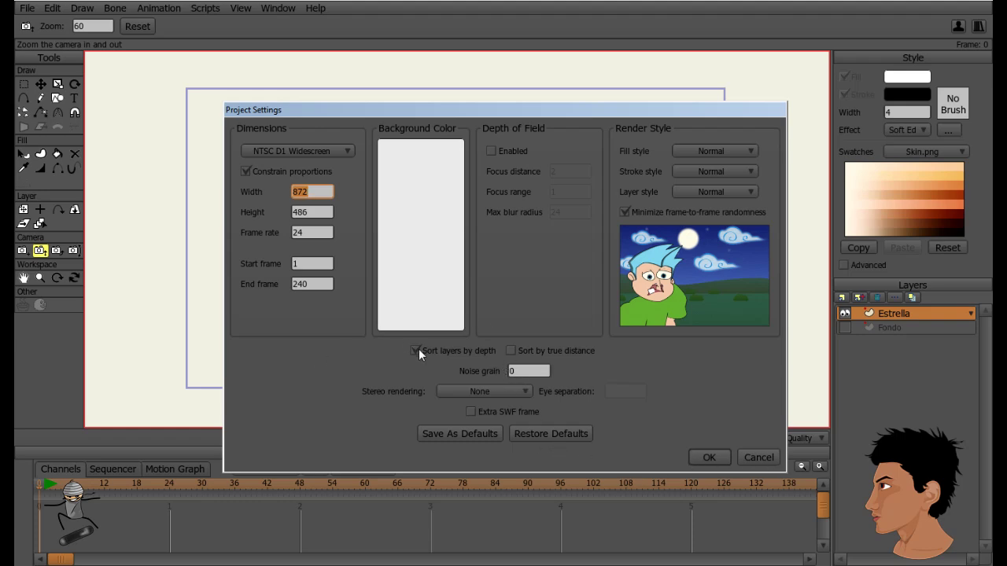
{"action": "left_click", "coordinate": [710, 456]}
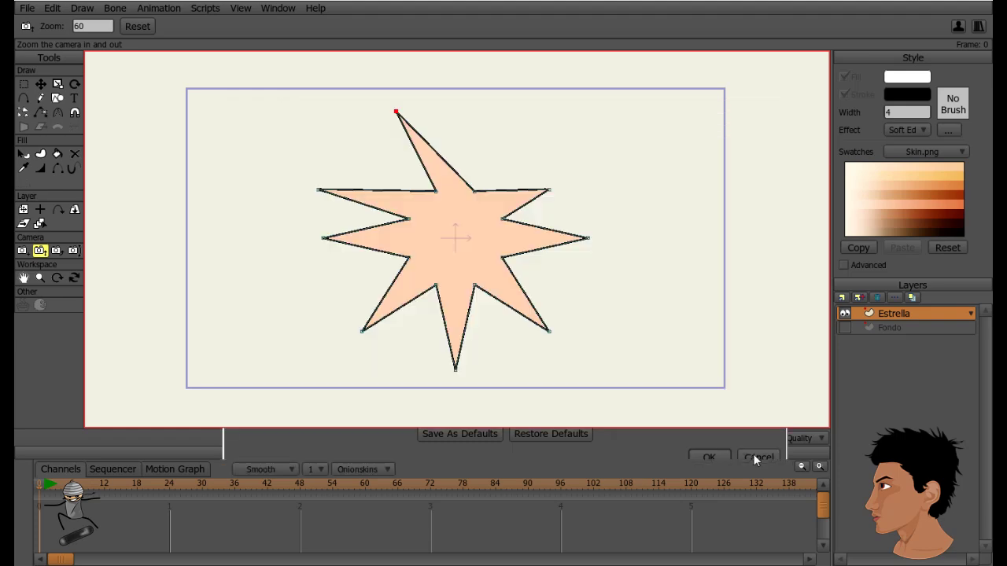
- Examine the available layer blending modes in Estrella's general settings, leaving the mode at Normal
{"action": "double_click", "coordinate": [896, 315]}
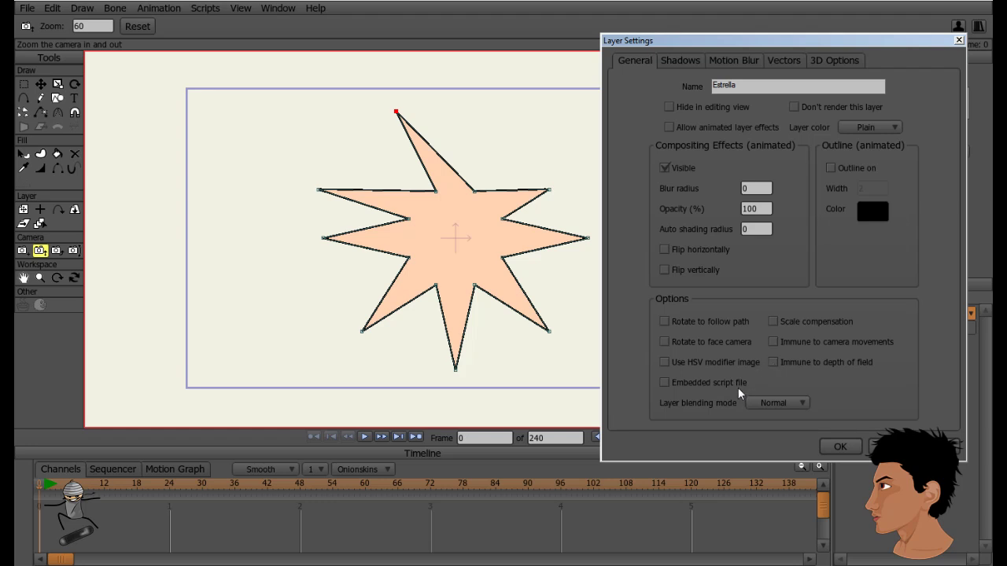
{"action": "left_click", "coordinate": [786, 403]}
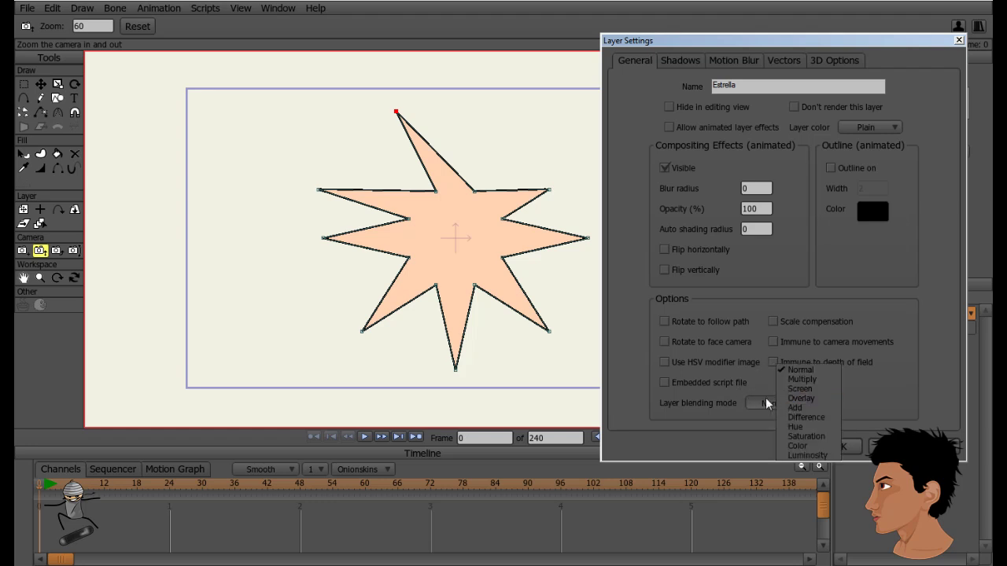
{"action": "left_click", "coordinate": [764, 380]}
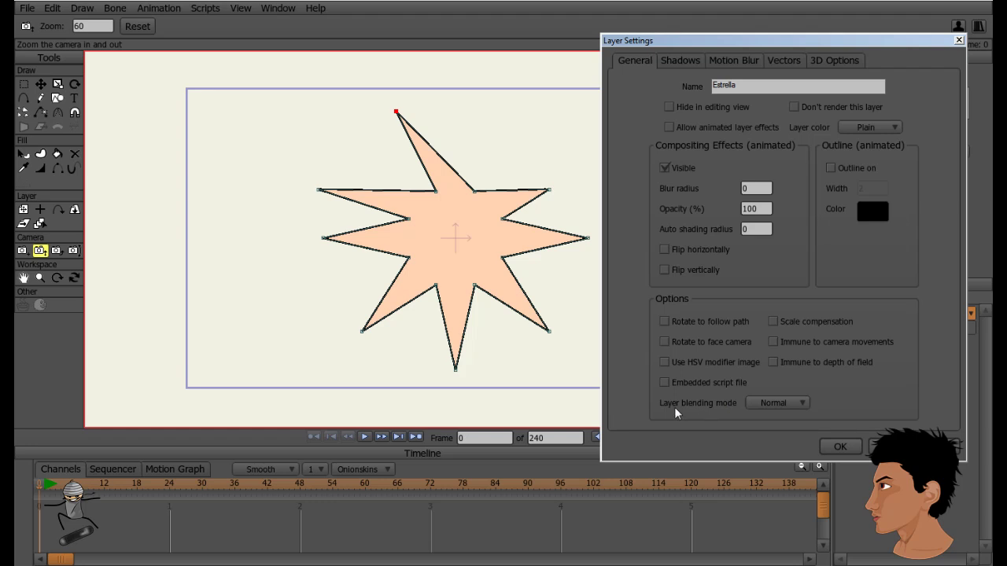
{"action": "left_click", "coordinate": [758, 401]}
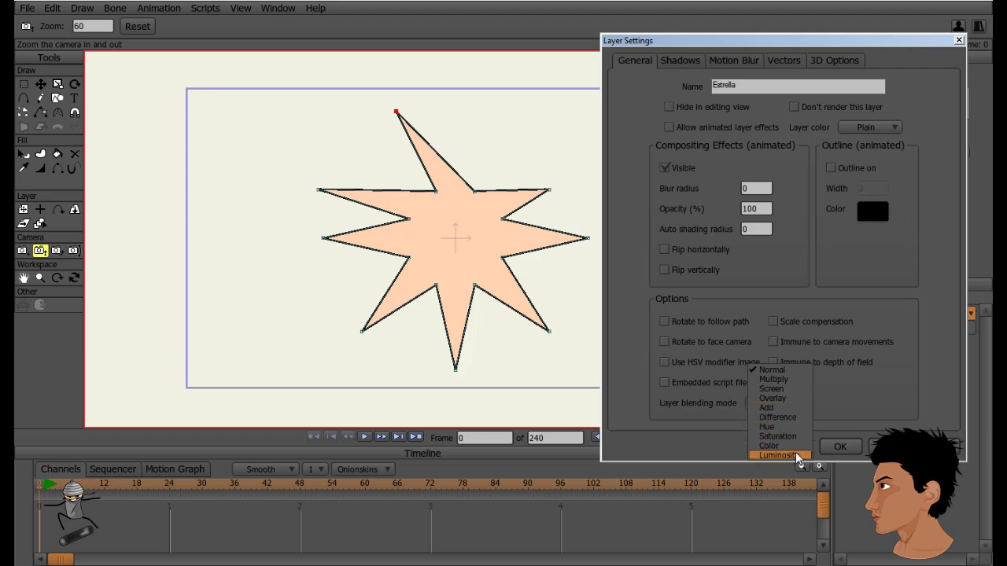
{"action": "left_click", "coordinate": [863, 412]}
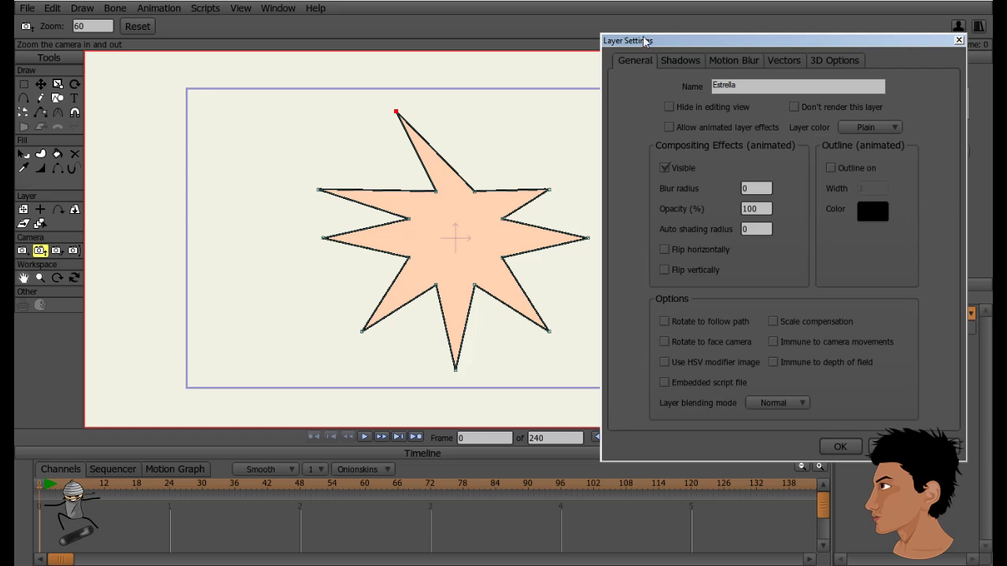
{"action": "mouse_move", "coordinate": [696, 519]}
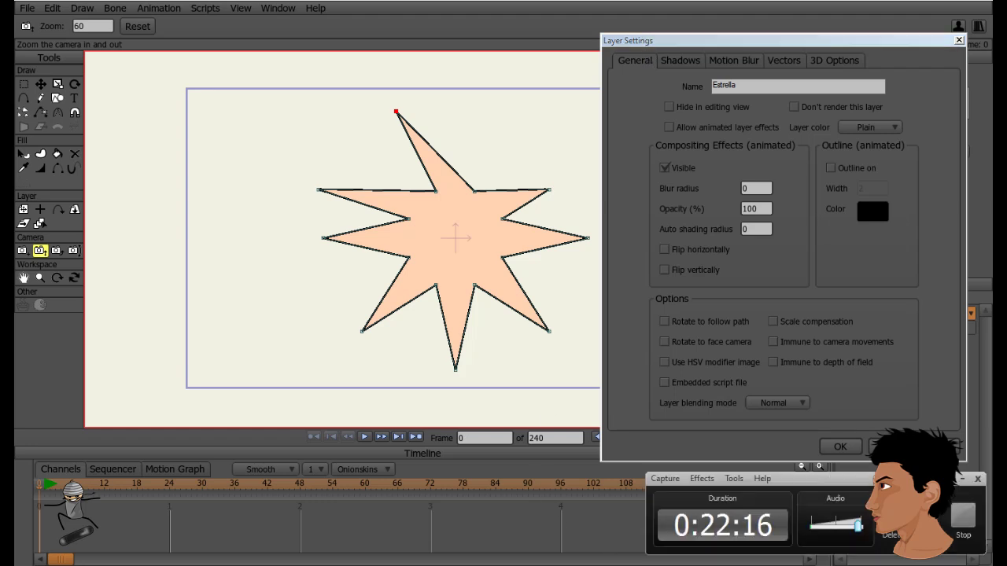